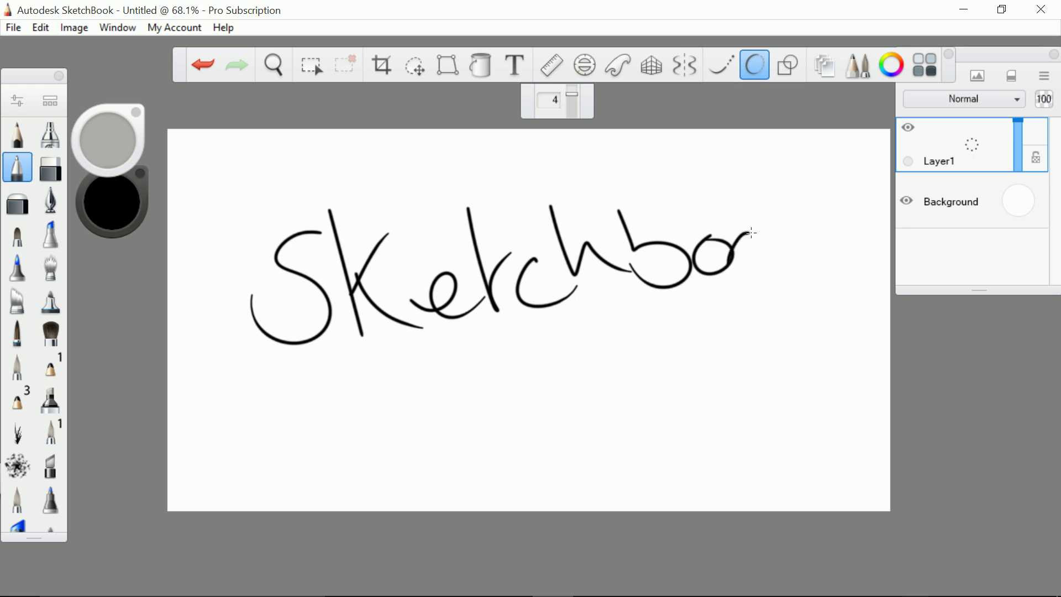
Finish handwriting the word "Sketchbook" on the canvas and handwrite "flipbook" below it
mouse_move(770, 182)
mouse_down()
mouse_move(808, 213)
mouse_move(839, 252)
mouse_up()
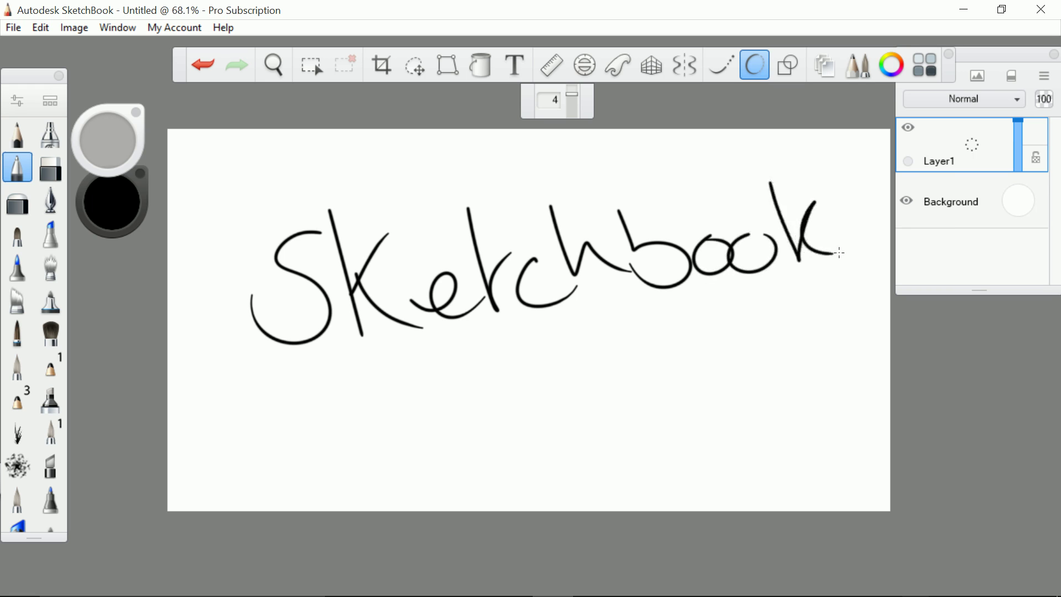
drag(356, 358, 378, 511)
drag(331, 482, 411, 431)
drag(381, 364, 414, 480)
drag(435, 431, 443, 472)
drag(462, 413, 483, 488)
drag(457, 429, 467, 445)
drag(492, 351, 517, 437)
mouse_move(592, 393)
mouse_down()
mouse_move(575, 398)
mouse_move(596, 399)
mouse_up()
mouse_move(607, 403)
mouse_down()
mouse_move(640, 389)
mouse_move(608, 411)
mouse_up()
drag(643, 334, 665, 414)
drag(681, 348, 712, 400)
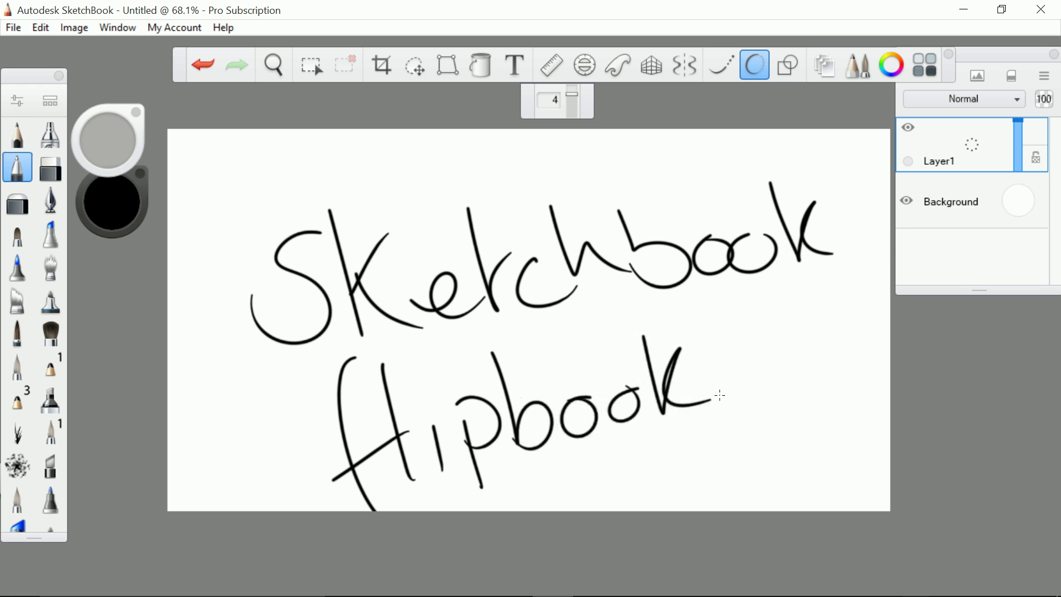
Try a long wavy stroke across and beyond the handwritten "flipbook", and undo it
mouse_move(345, 442)
mouse_down()
mouse_move(719, 409)
mouse_move(890, 428)
mouse_up()
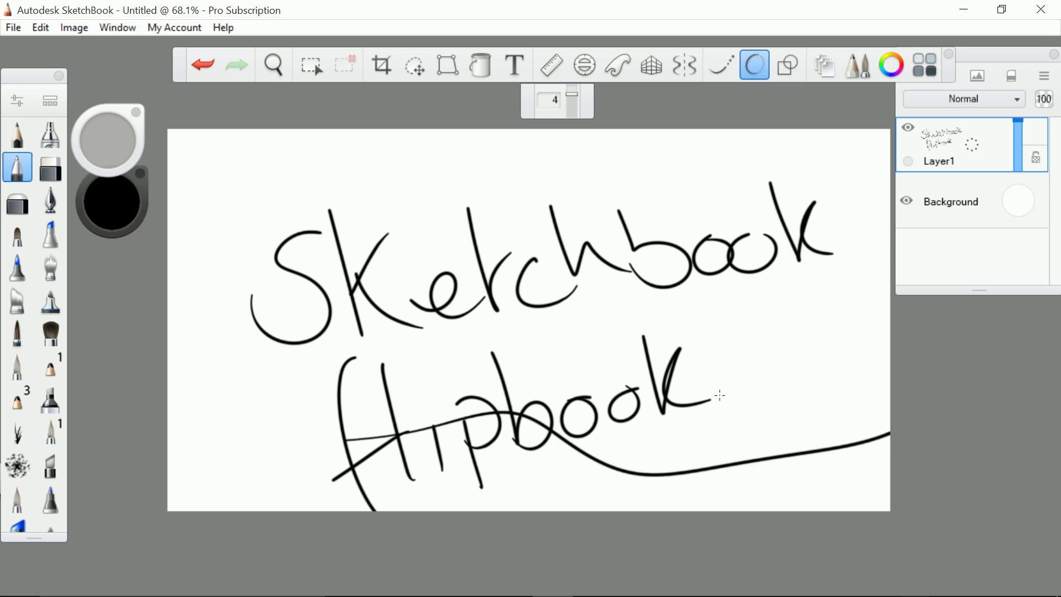
click(203, 65)
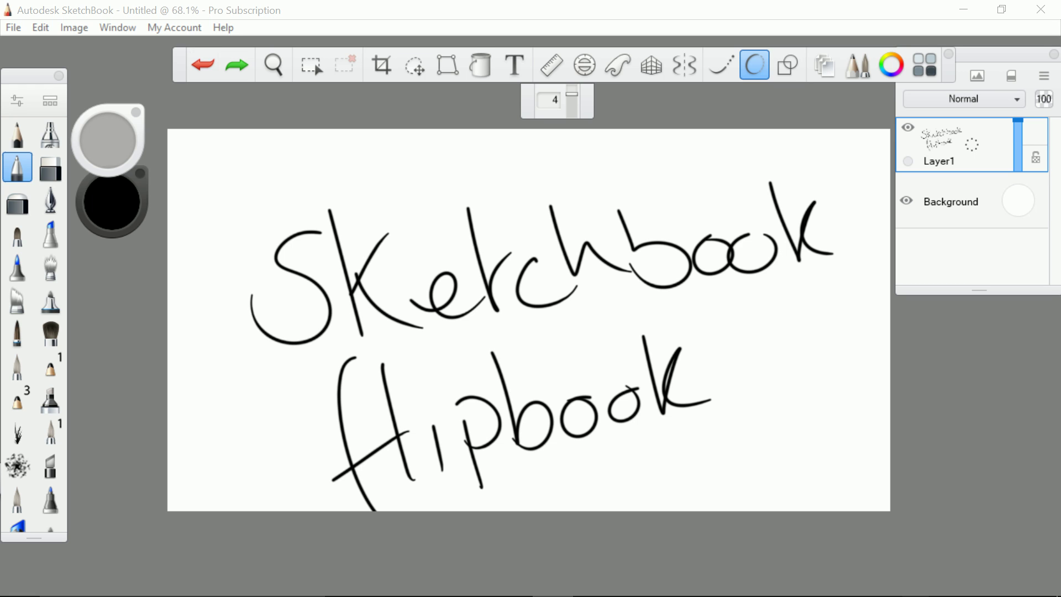
click(238, 38)
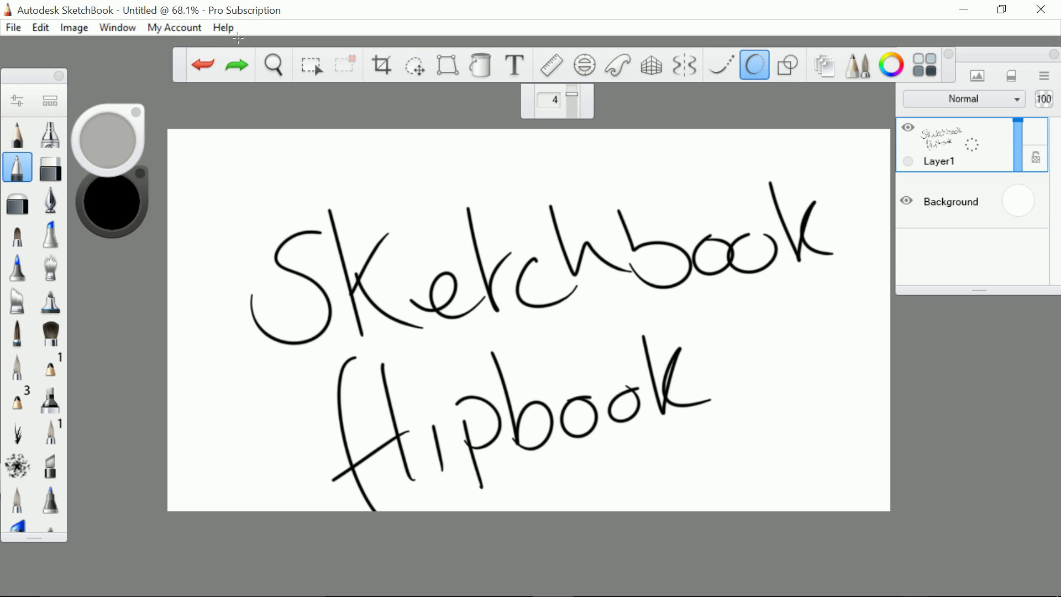
Start a new empty FlipBook and discard the changes to the current drawing
click(10, 28)
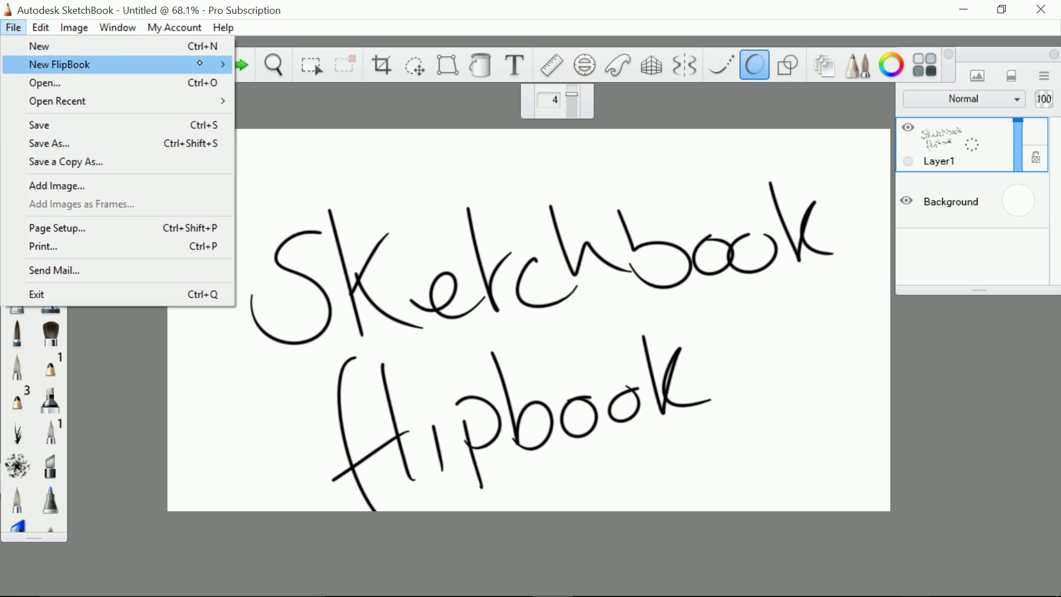
mouse_move(215, 65)
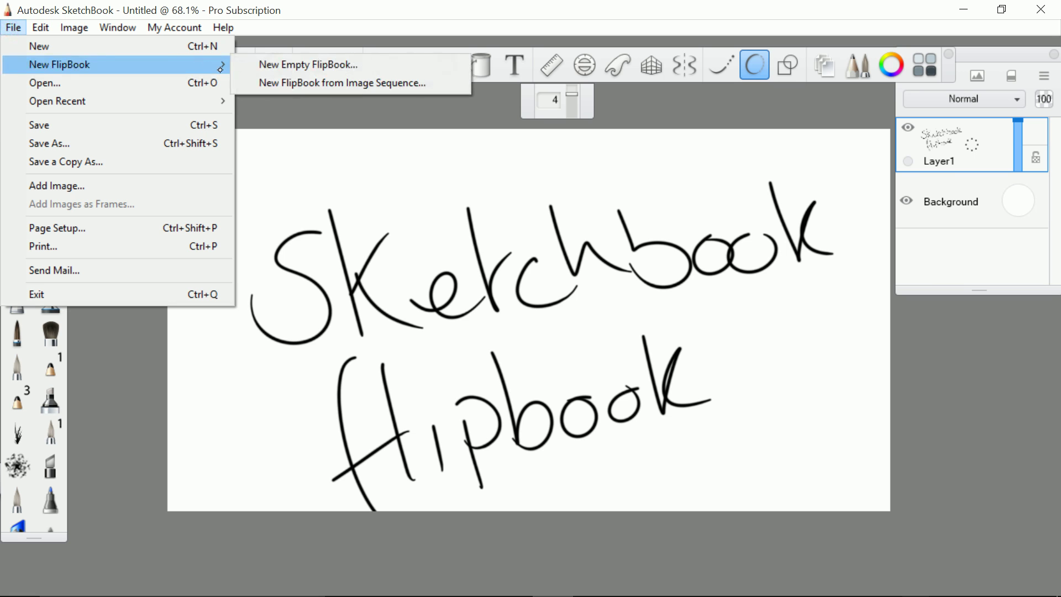
click(329, 69)
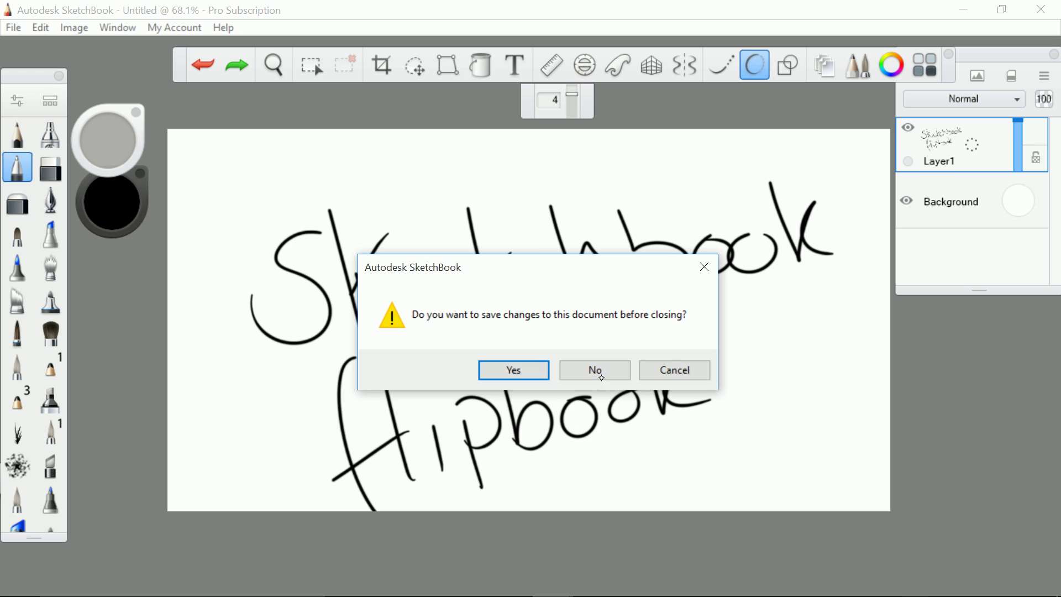
click(594, 370)
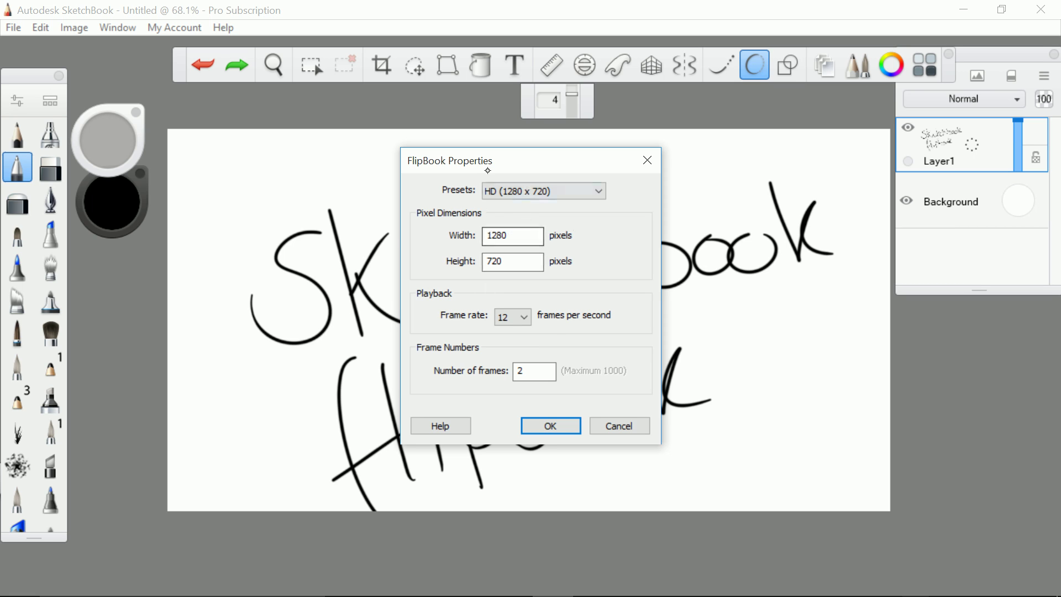
Try the 24, 25 and 30 frame rates for the FlipBook and set it back to 12 frames per second
click(522, 316)
click(522, 342)
click(522, 317)
click(522, 352)
click(522, 317)
click(523, 364)
click(524, 317)
click(511, 343)
click(523, 317)
click(515, 332)
Create the FlipBook with the HD (1280 x 720) preset, 12 frames per second and 2 frames
click(454, 372)
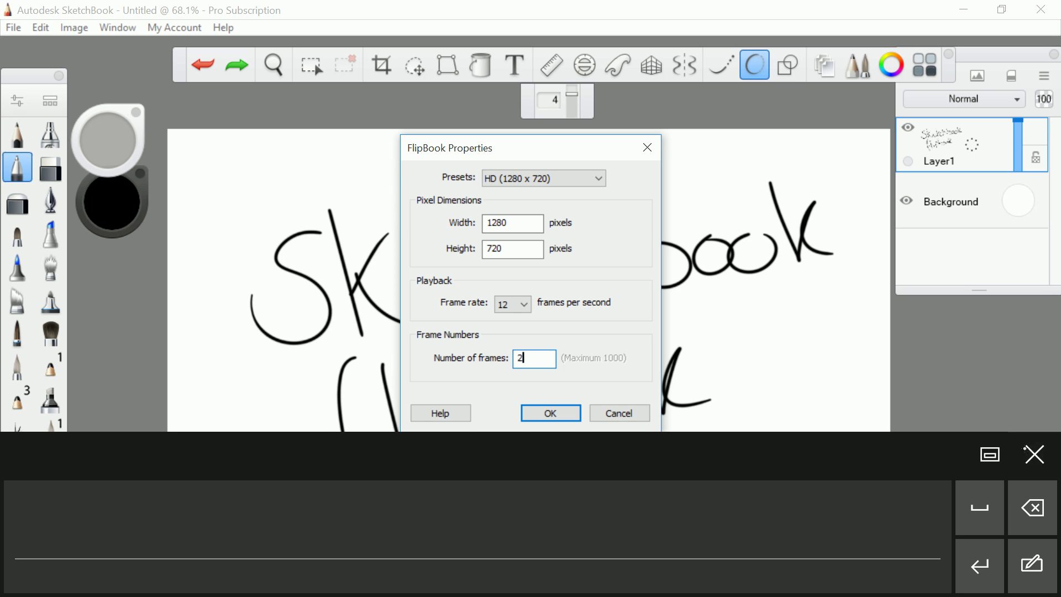
click(1028, 451)
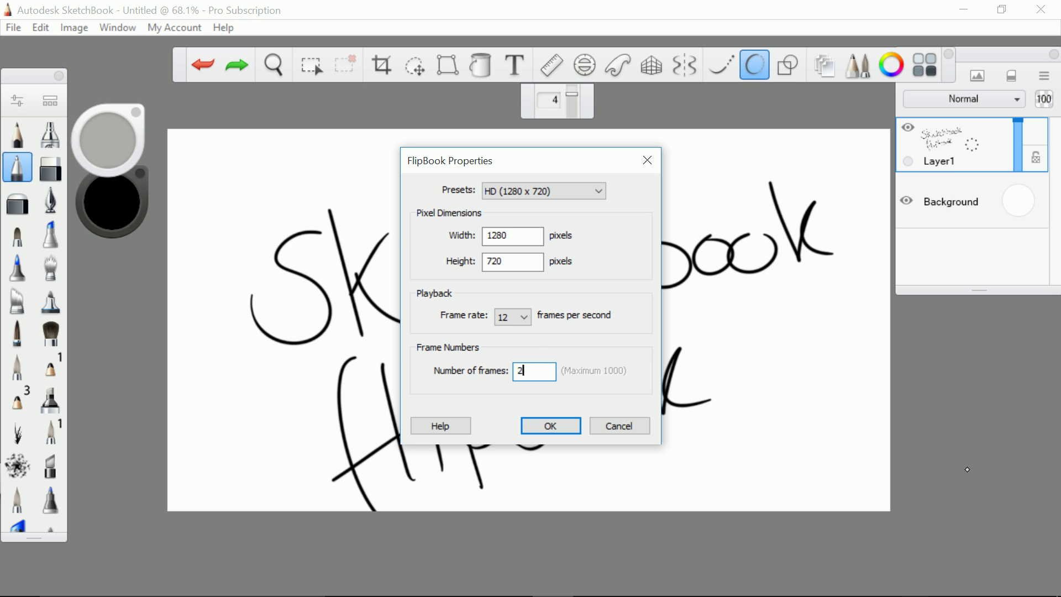
click(506, 317)
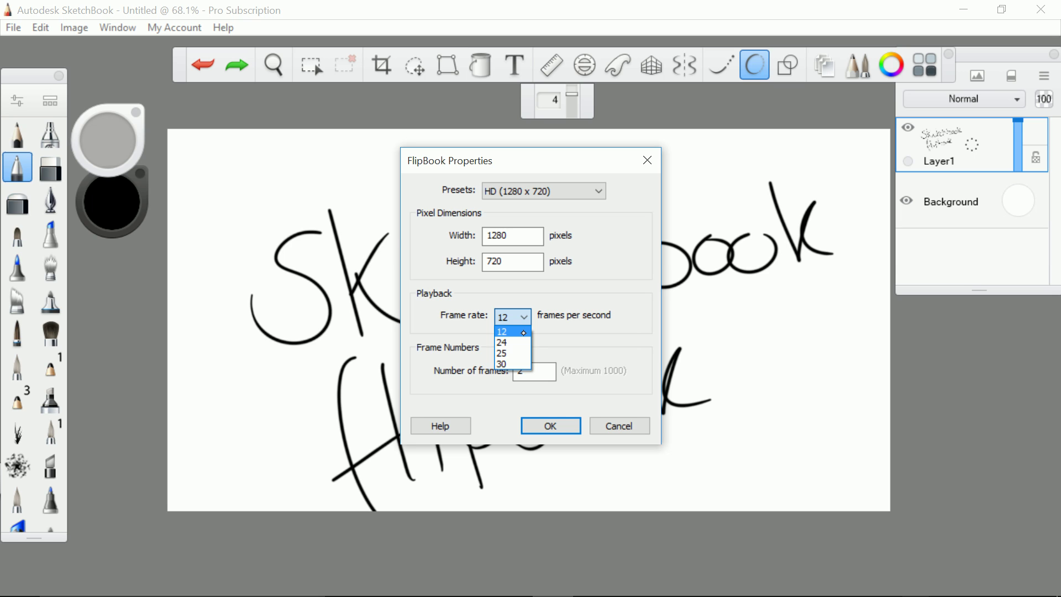
click(515, 333)
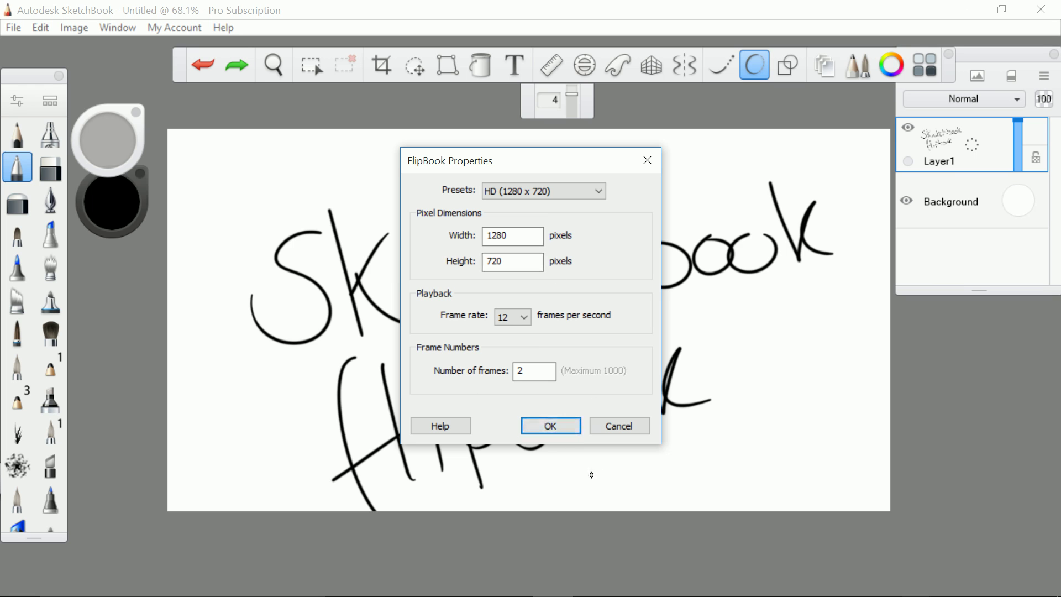
click(552, 426)
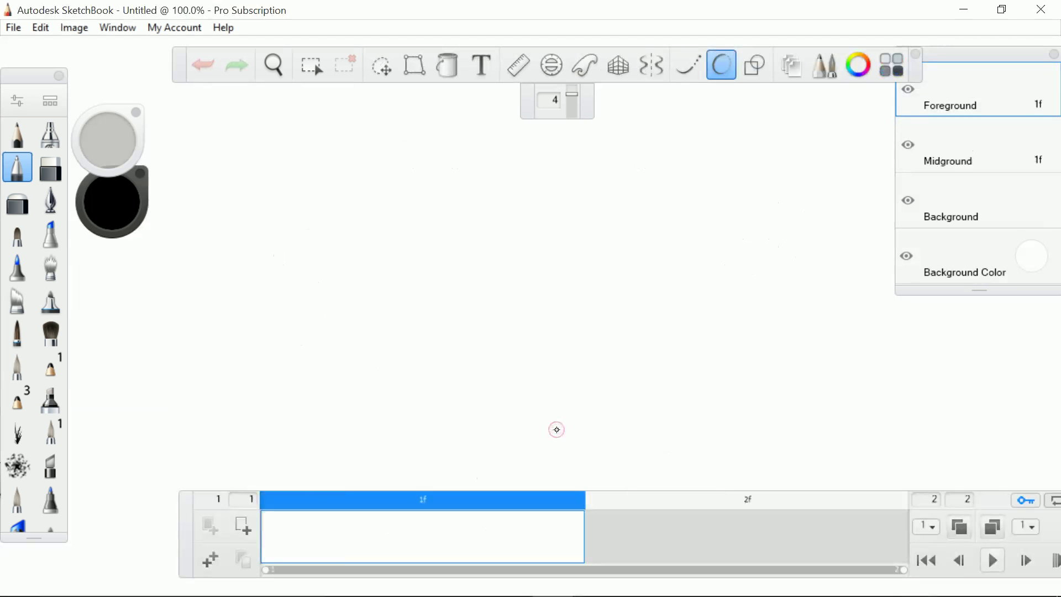
Fit the whole canvas in view and move the toolbar and layer list clear of each other
scroll(556, 429, down, 5)
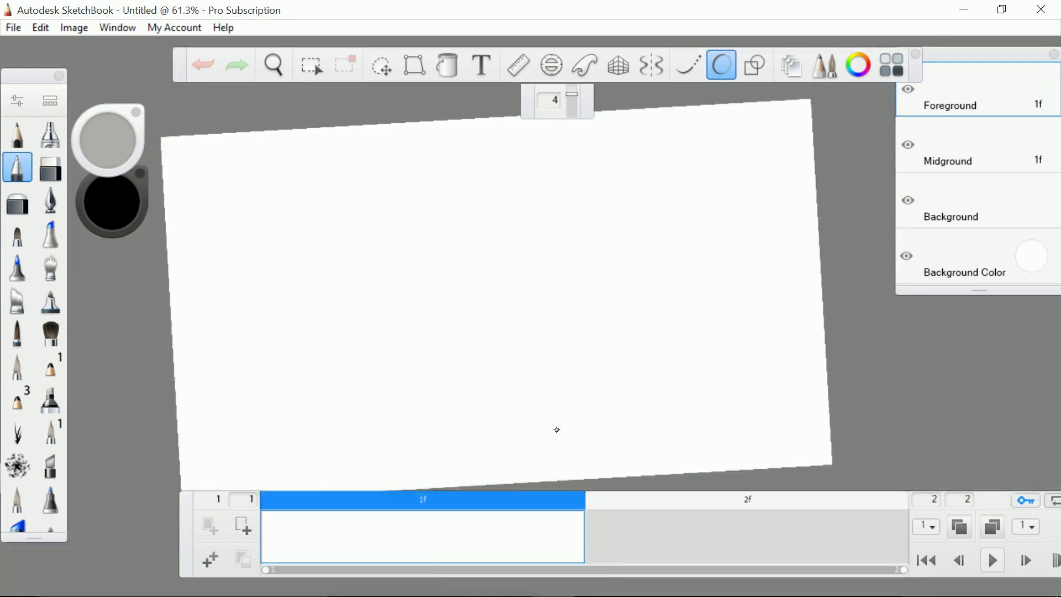
scroll(557, 430, down, 2)
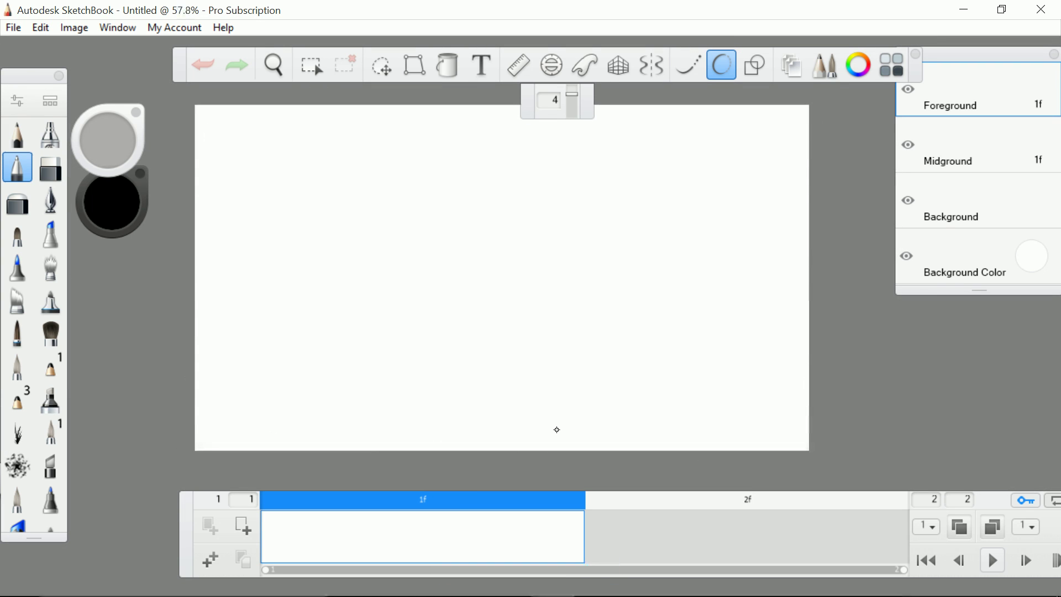
drag(915, 74, 900, 61)
drag(964, 60, 965, 113)
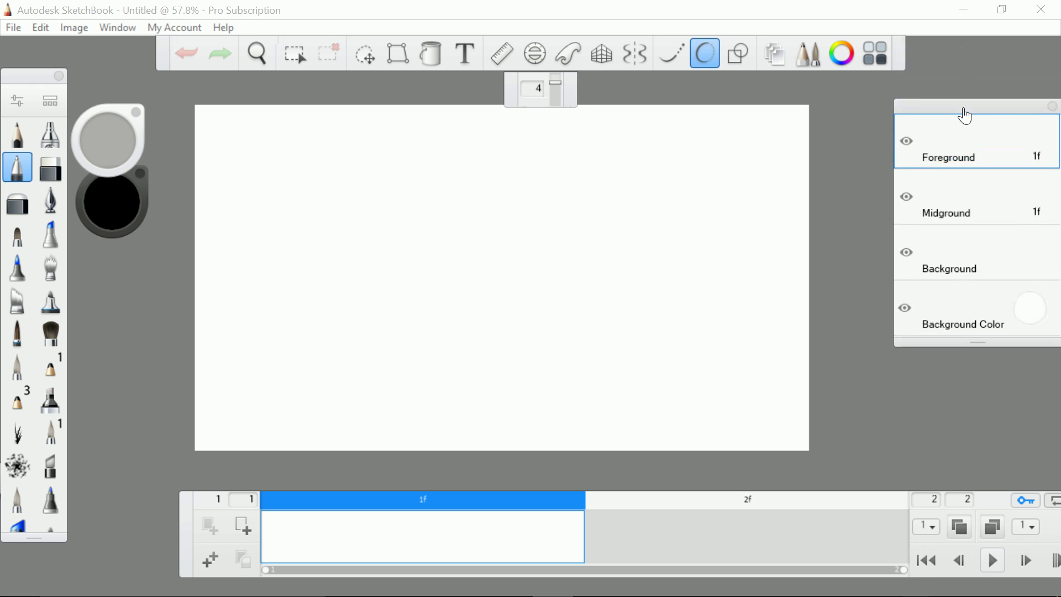
Go through the FlipBook's Foreground, Midground and Background layers by selecting each of them
click(976, 205)
click(976, 254)
click(976, 204)
click(973, 141)
click(973, 204)
click(973, 141)
click(981, 206)
Scribble broad blue marker strokes across most of the canvas on the Background layer
click(981, 256)
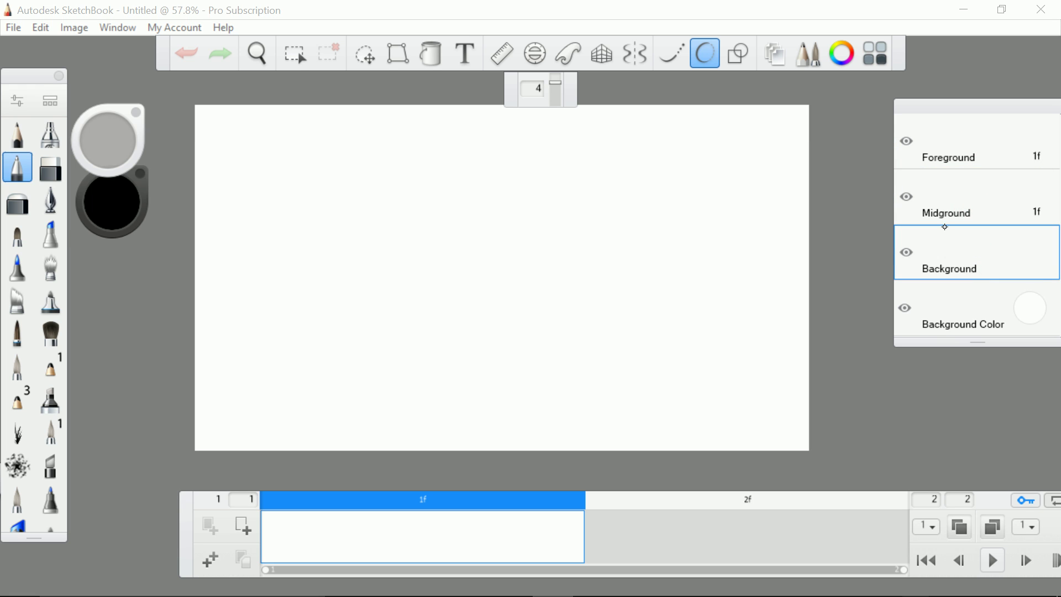
click(50, 233)
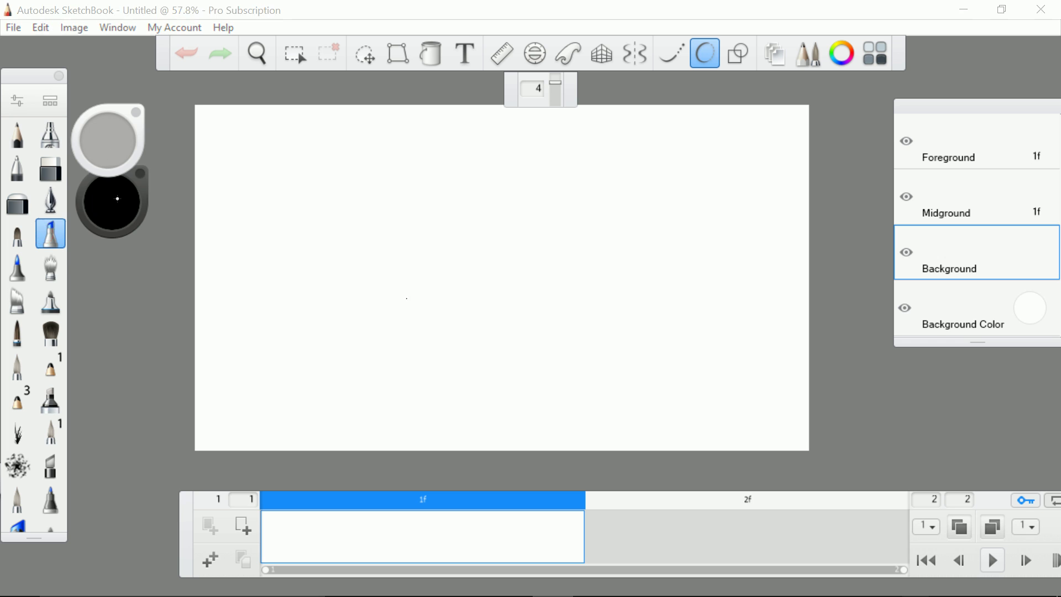
click(117, 198)
click(121, 211)
mouse_move(293, 122)
mouse_down()
mouse_move(216, 204)
mouse_move(377, 122)
mouse_move(243, 256)
mouse_move(464, 207)
mouse_up()
mouse_move(284, 359)
mouse_down()
mouse_move(550, 166)
mouse_move(506, 274)
mouse_up()
mouse_move(428, 338)
mouse_down()
mouse_move(736, 166)
mouse_move(693, 330)
mouse_move(740, 321)
mouse_up()
mouse_move(237, 185)
mouse_down()
mouse_move(332, 160)
mouse_move(242, 185)
mouse_move(591, 144)
mouse_move(740, 177)
mouse_move(757, 310)
mouse_move(730, 359)
mouse_up()
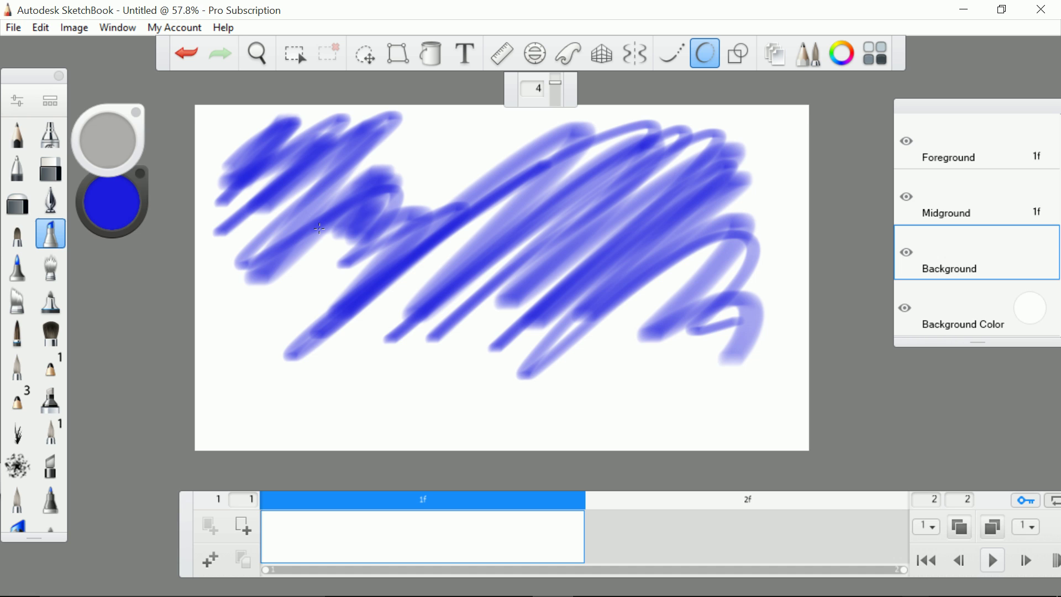
drag(320, 228, 437, 146)
Add a new frame to the FlipBook's timeline after the first one
click(236, 532)
click(235, 532)
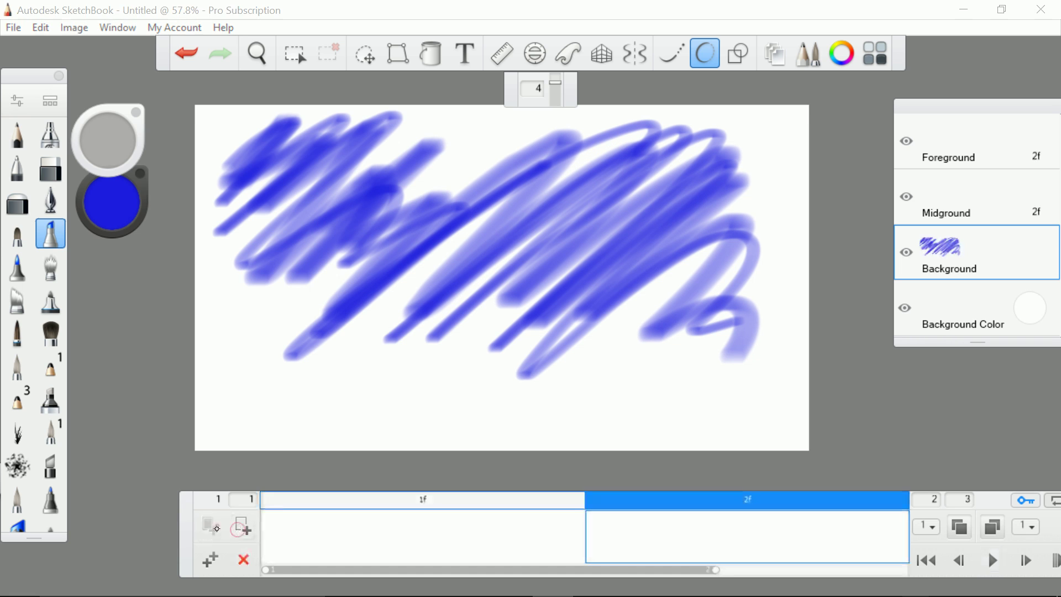
drag(714, 570, 457, 570)
click(354, 576)
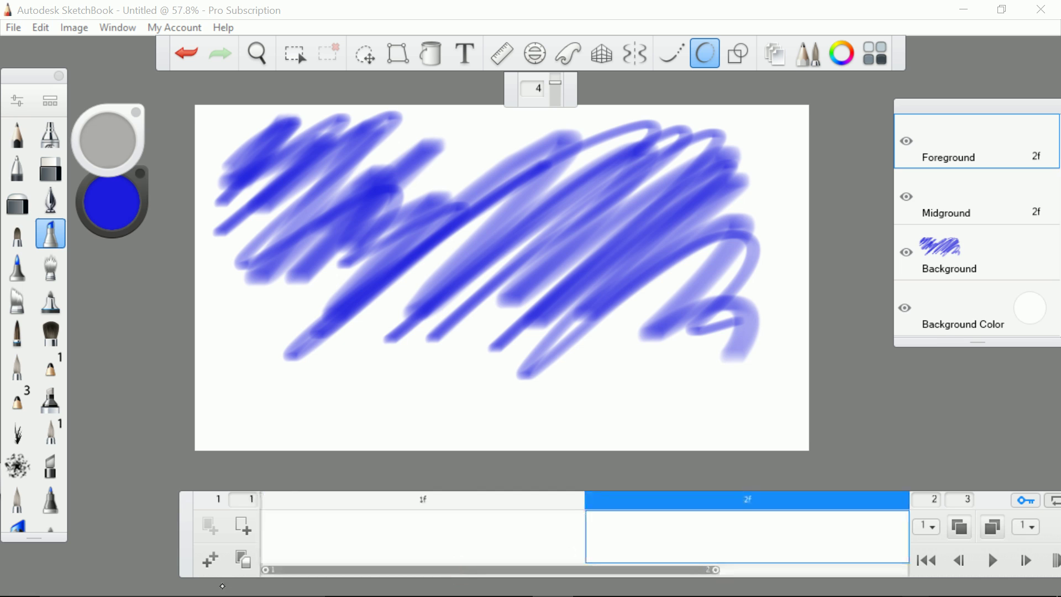
Switch back and forth between frames 1 and 2 to compare how the Background drawing shows in each
click(556, 550)
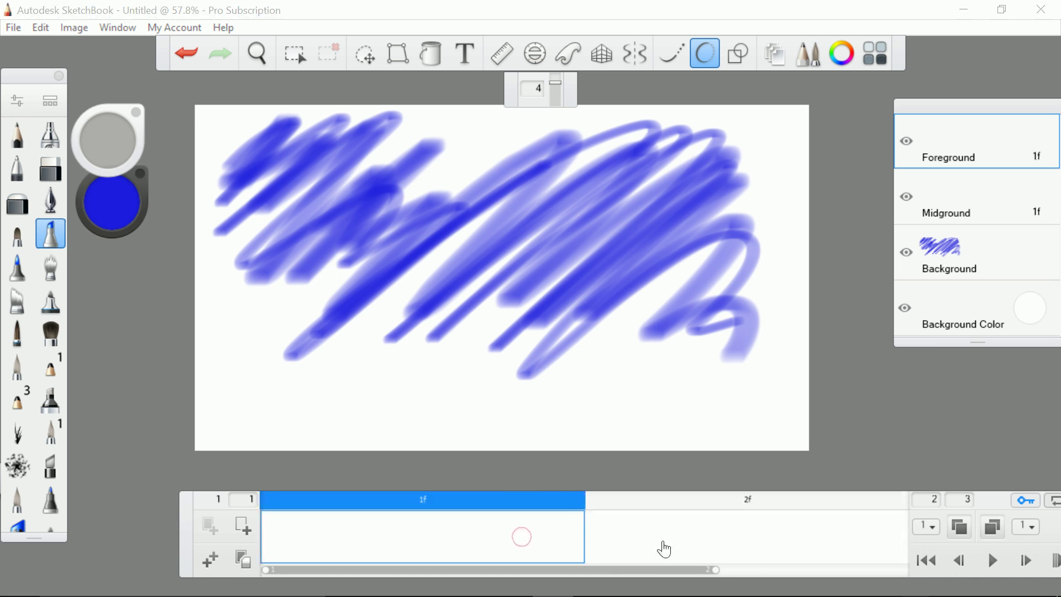
click(663, 547)
click(493, 542)
click(666, 540)
click(484, 552)
click(666, 541)
Hide the Background layer and make the Midground layer active on frame 1
click(962, 256)
click(907, 252)
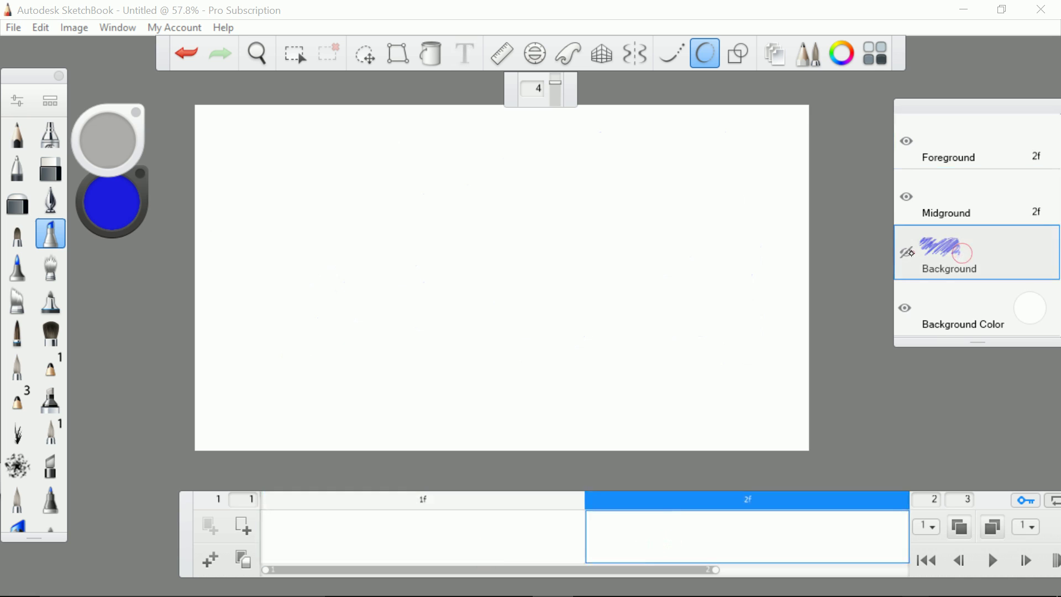
click(529, 543)
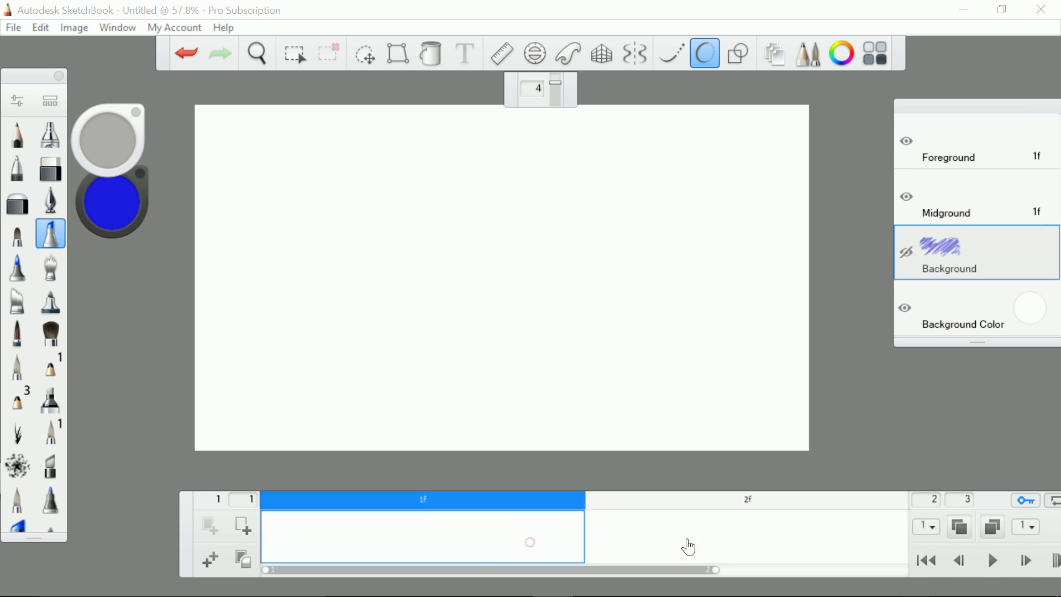
click(982, 207)
click(986, 145)
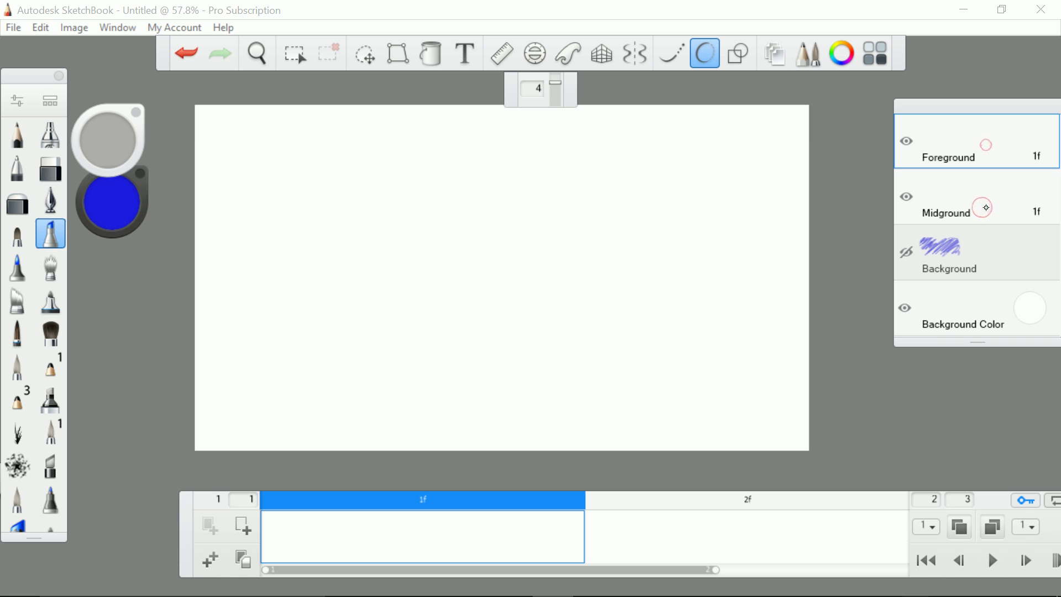
click(993, 195)
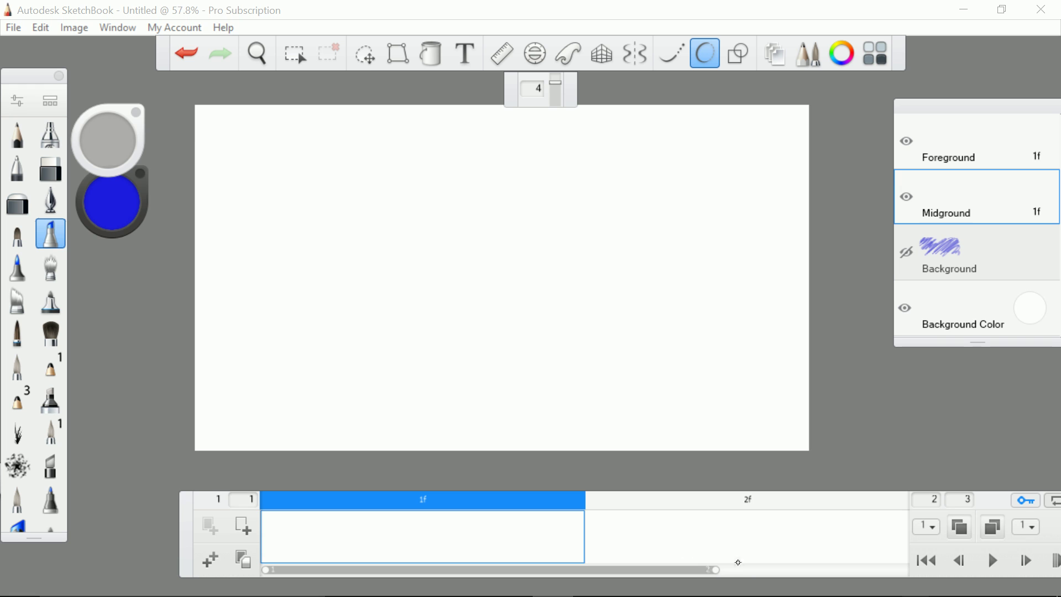
Clear the Midground drawing from frame 2 and delete the added frame
click(739, 560)
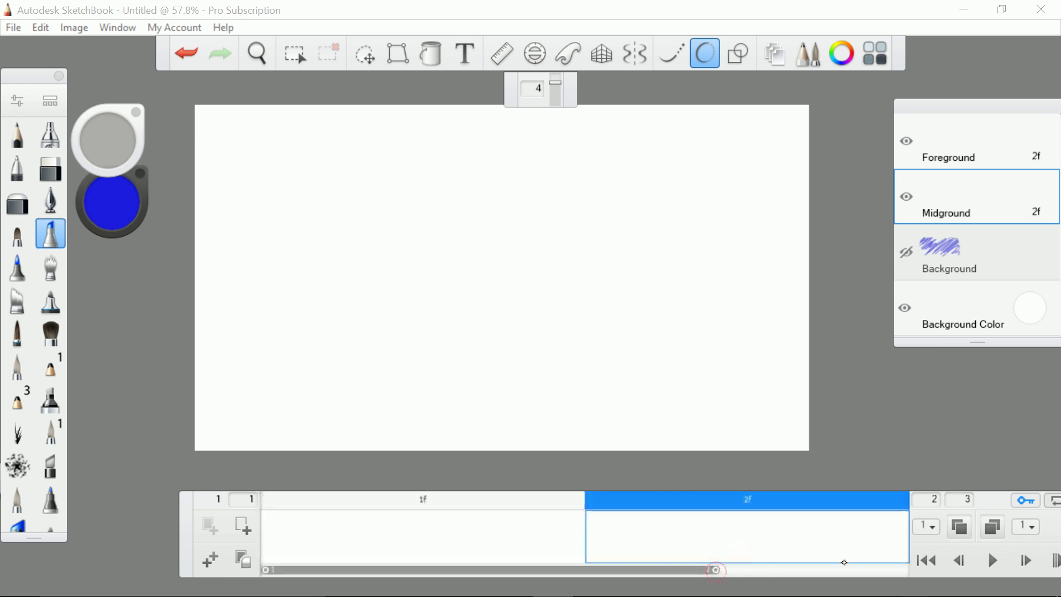
click(552, 530)
click(680, 538)
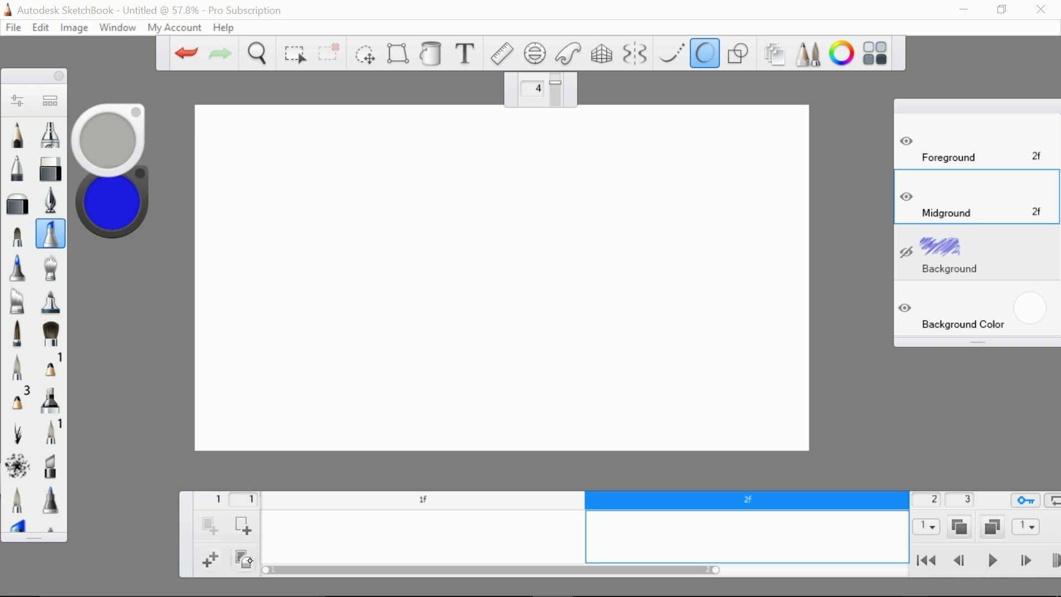
click(242, 560)
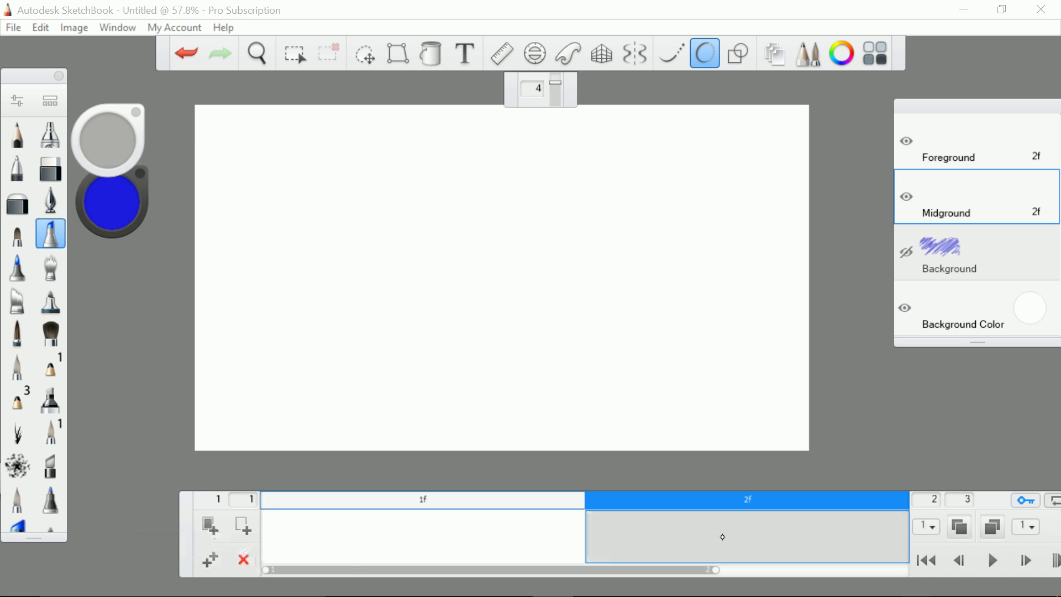
click(245, 562)
Select frame 1 and reposition the timeline so that all of its playback controls fit on screen
click(499, 544)
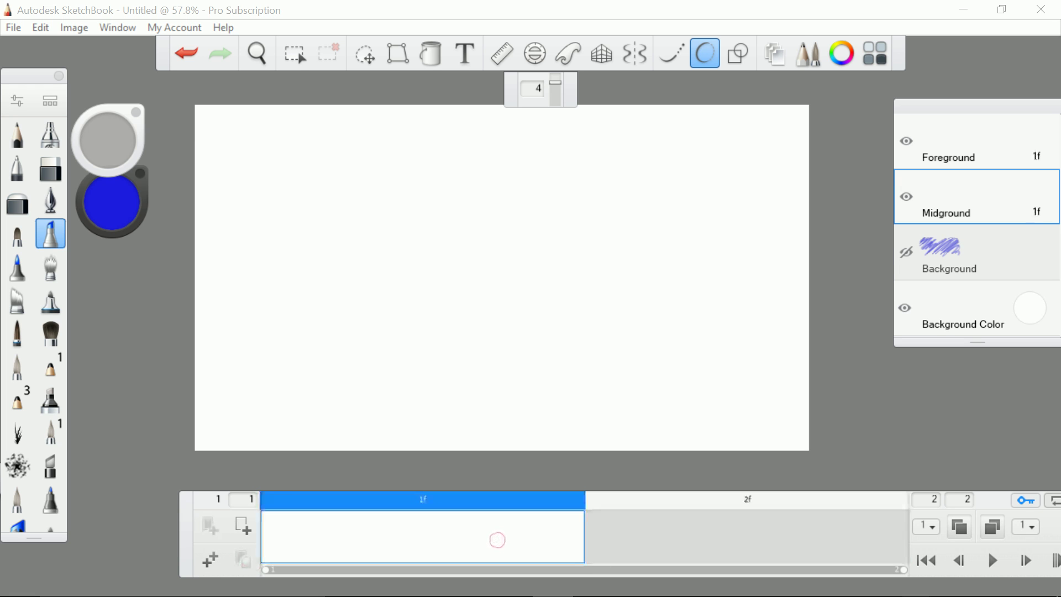
click(596, 530)
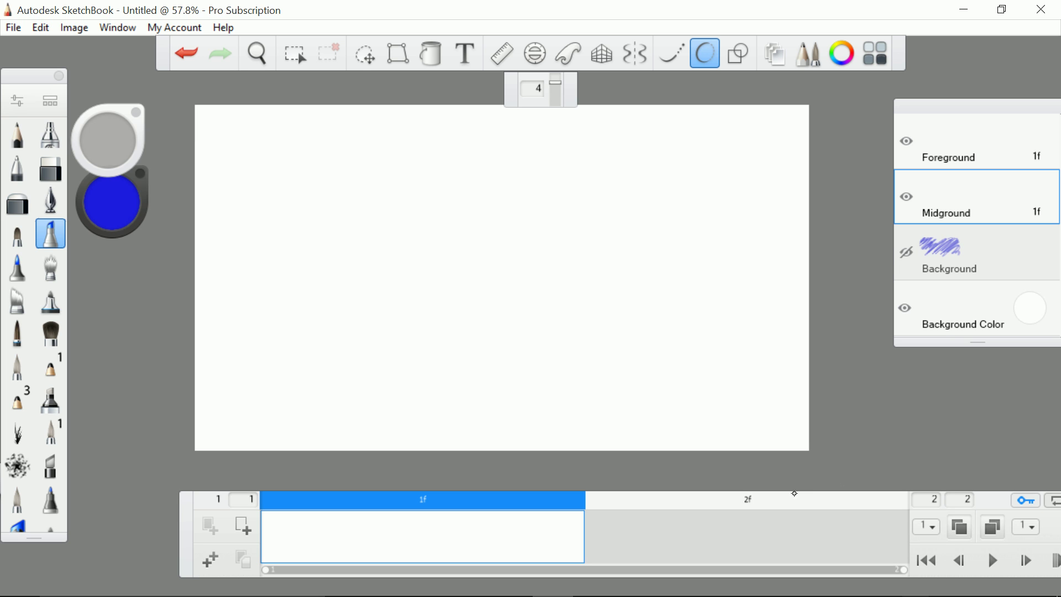
click(806, 500)
click(422, 533)
drag(187, 544, 114, 548)
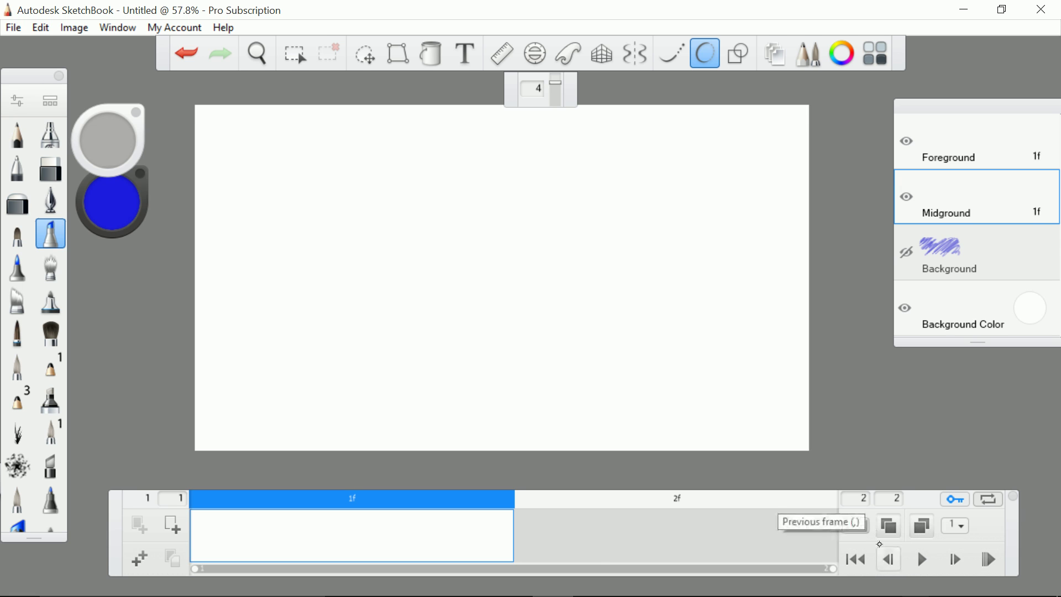
Set the drawing colour to black and switch from the marker to the fine pen brush
drag(111, 202, 112, 227)
click(17, 167)
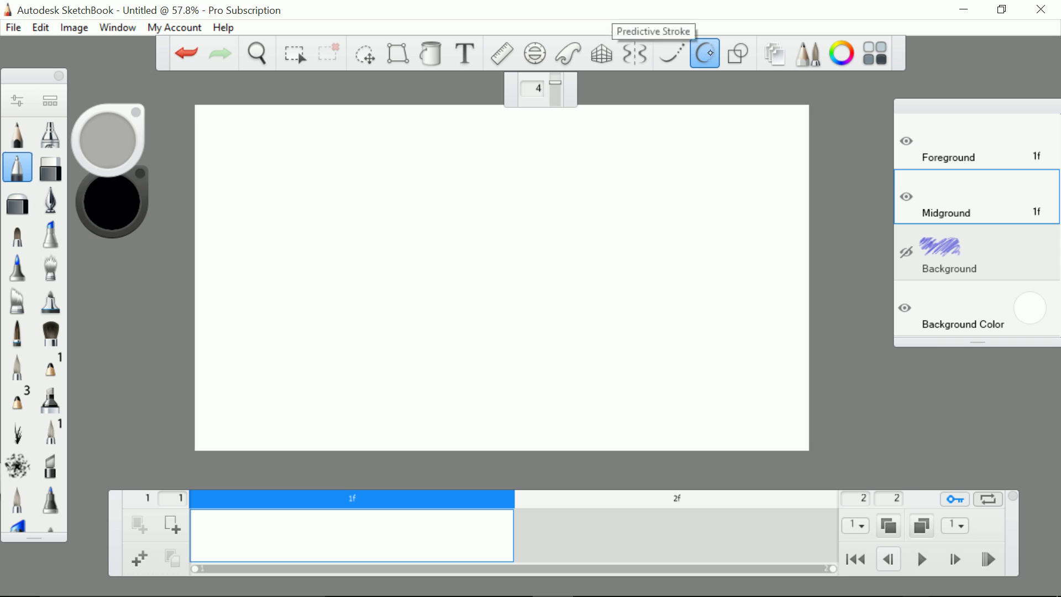
click(684, 54)
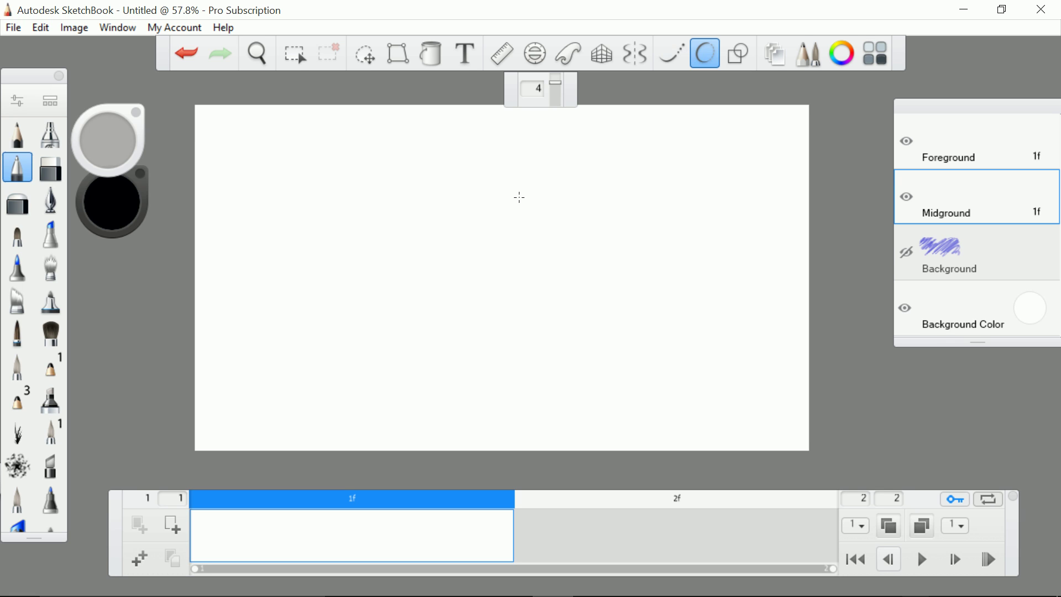
Draw the character's round head, oval torso and two bent legs in black on frame 1 of the Midground layer
drag(528, 179, 553, 159)
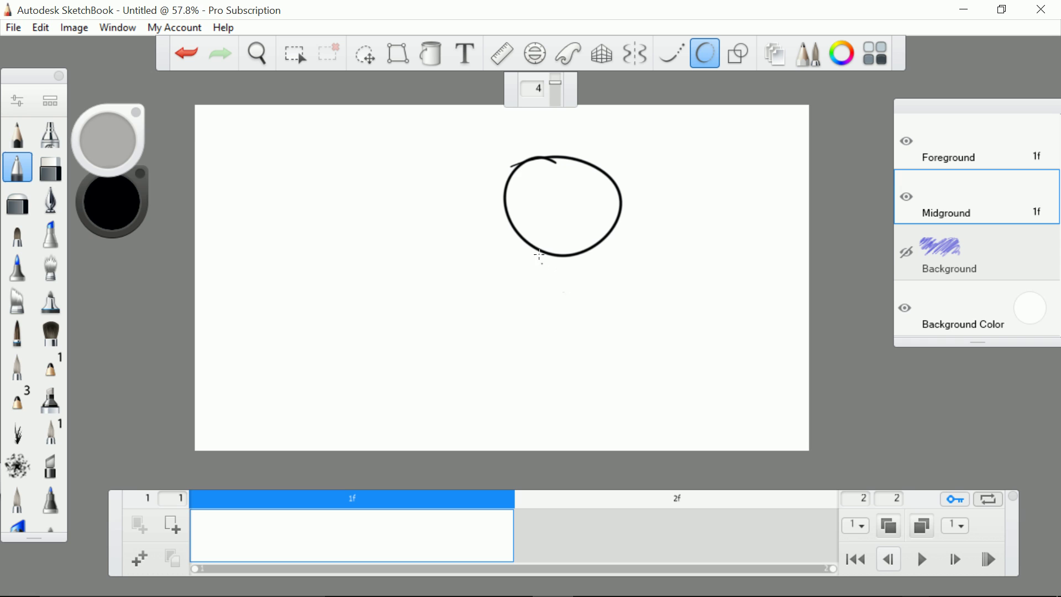
mouse_move(517, 231)
mouse_down()
mouse_move(509, 312)
mouse_move(578, 357)
mouse_up()
drag(603, 247, 606, 320)
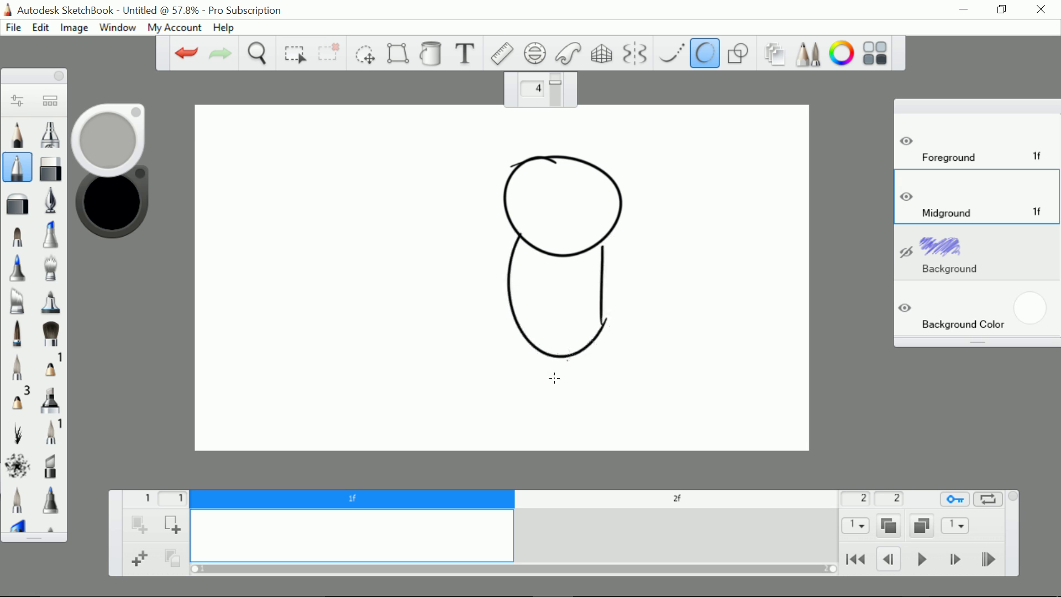
key(ctrl+z)
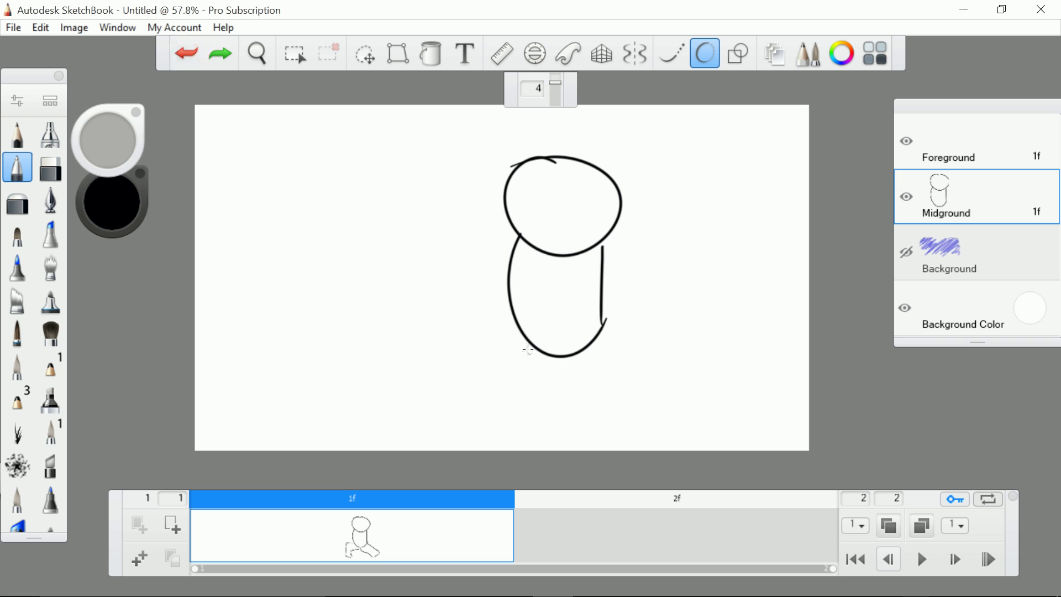
mouse_move(533, 346)
mouse_down()
mouse_move(489, 343)
mouse_move(483, 410)
mouse_up()
mouse_move(577, 338)
mouse_down()
mouse_move(590, 382)
mouse_move(663, 399)
mouse_up()
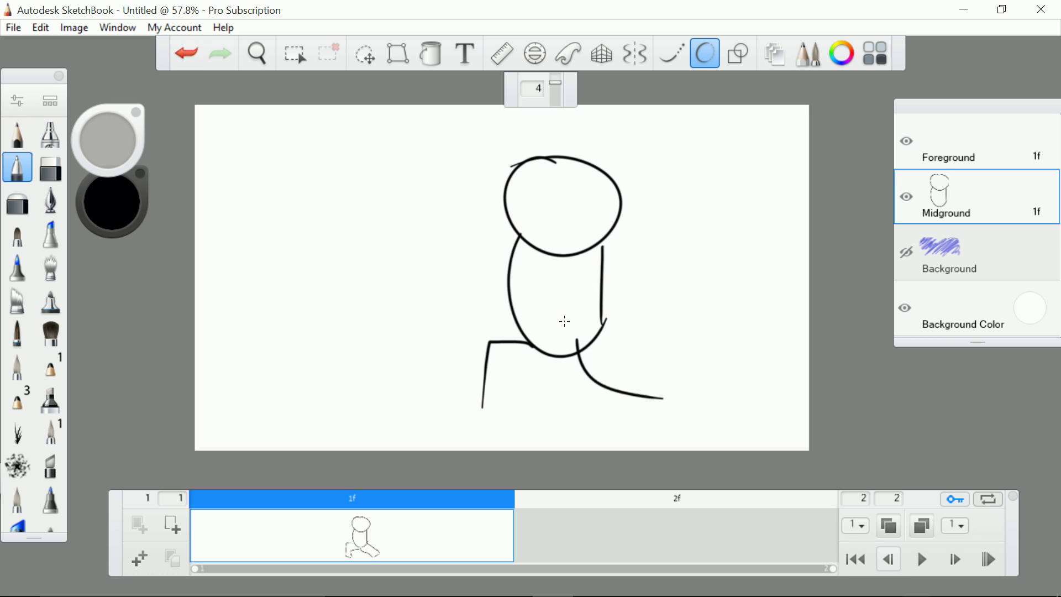
Draw one arm raised over the head and one lowered arm, undoing the overlong lowered arm and redrawing it shorter
mouse_move(571, 292)
mouse_down()
mouse_move(584, 176)
mouse_move(633, 138)
mouse_up()
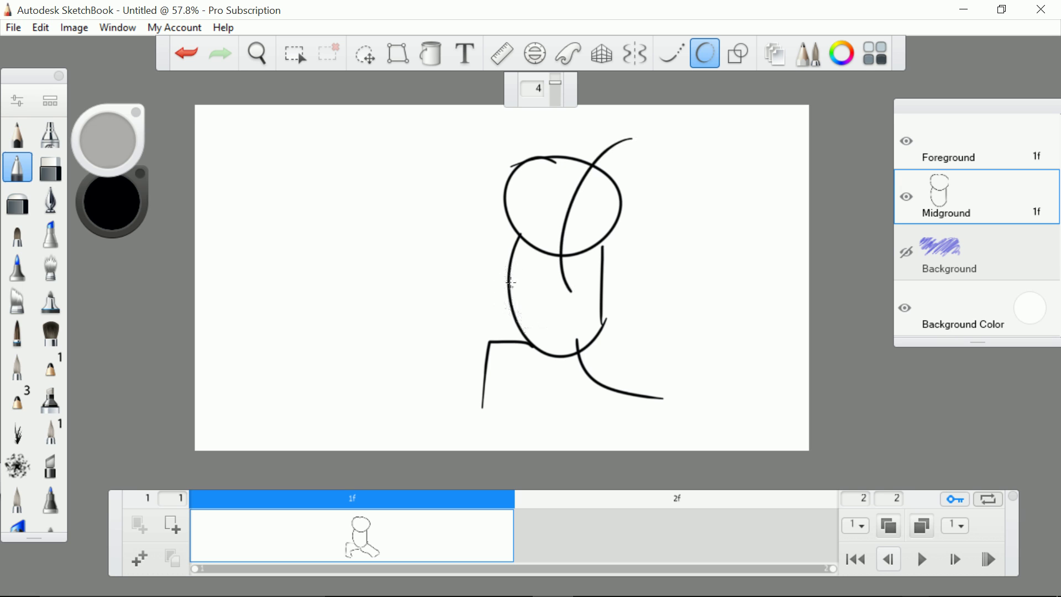
mouse_move(509, 265)
mouse_down()
mouse_move(471, 366)
mouse_move(510, 275)
mouse_up()
key(ctrl+z)
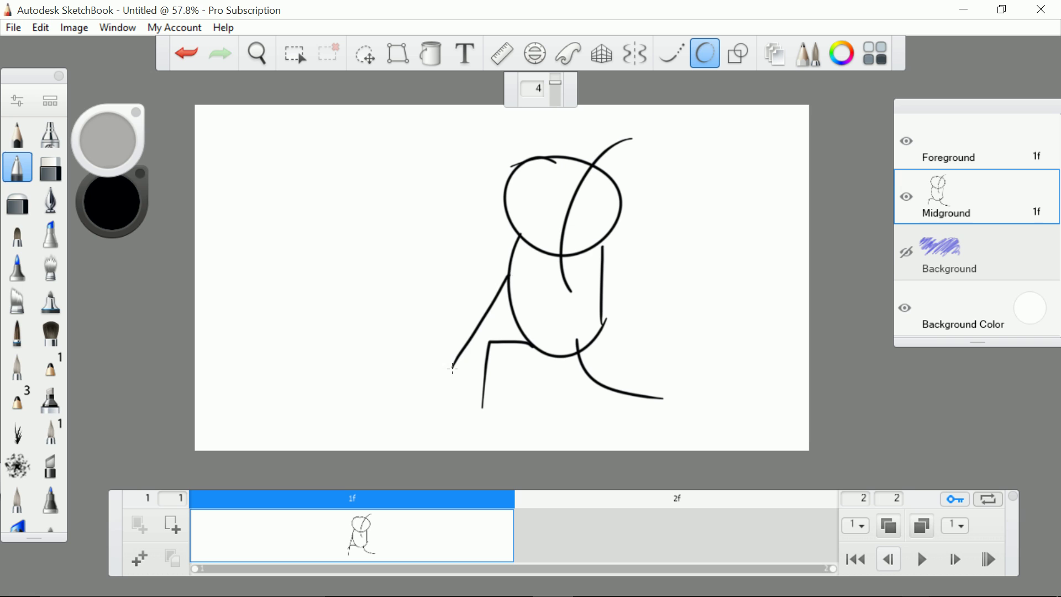
click(186, 53)
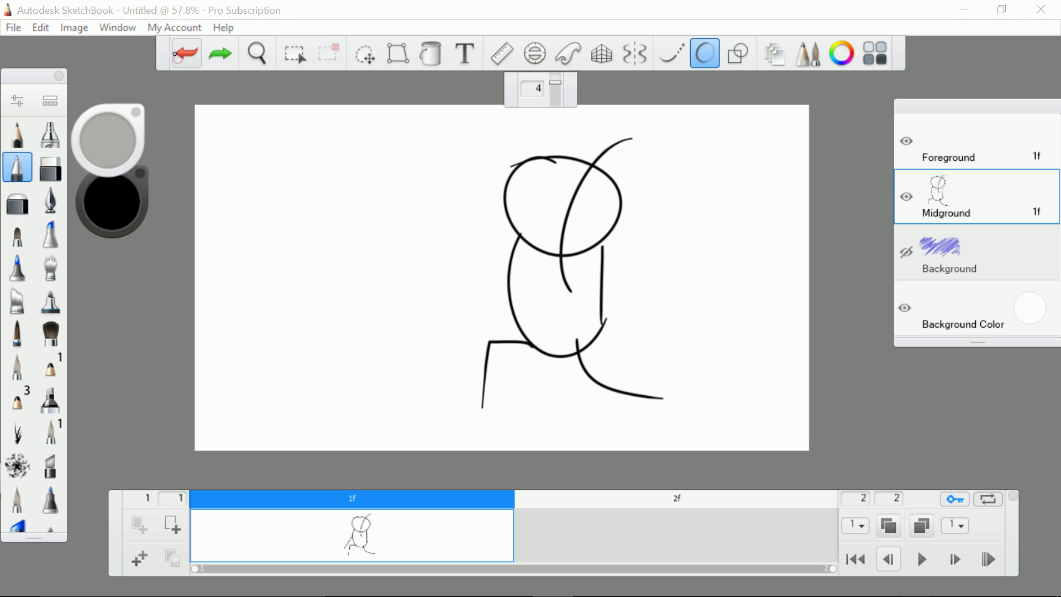
drag(471, 340, 508, 266)
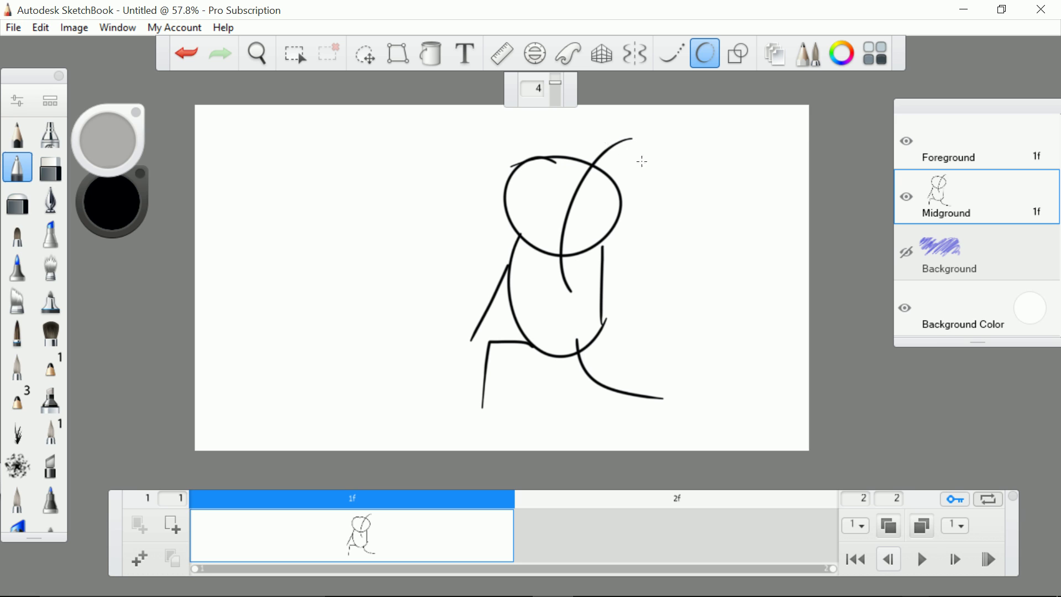
Draw a hammer at the end of the raised arm, with its block-shaped head tilted behind the character
mouse_move(659, 183)
mouse_down()
mouse_move(627, 130)
mouse_move(675, 178)
mouse_move(711, 165)
mouse_move(731, 208)
mouse_up()
drag(647, 198, 658, 240)
drag(667, 242, 733, 211)
drag(658, 195, 670, 237)
drag(699, 185, 715, 217)
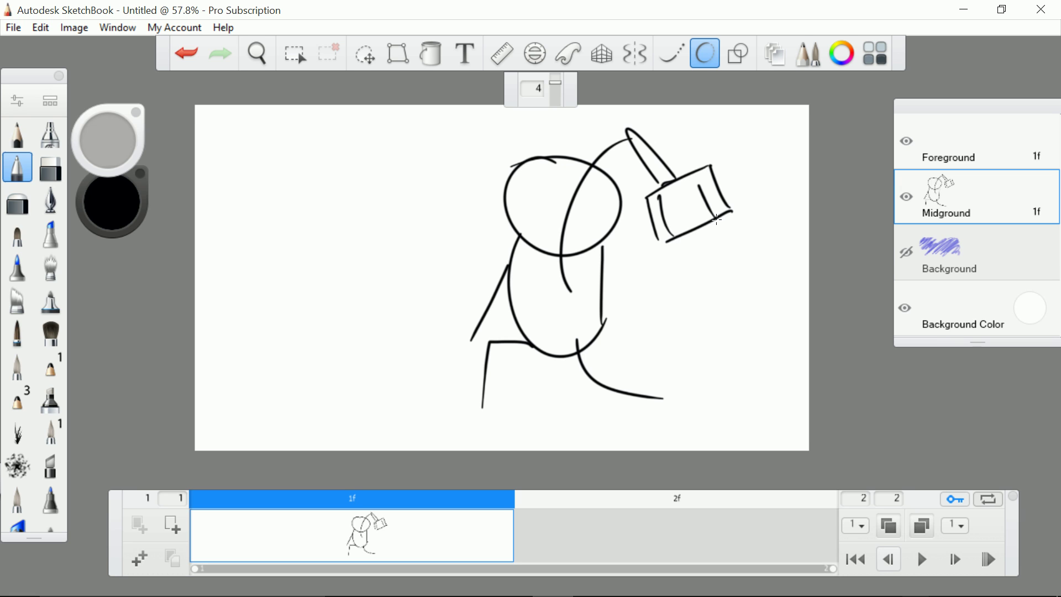
Select frame 2 and add a blank keyframe to the Midground layer there
click(572, 522)
click(550, 531)
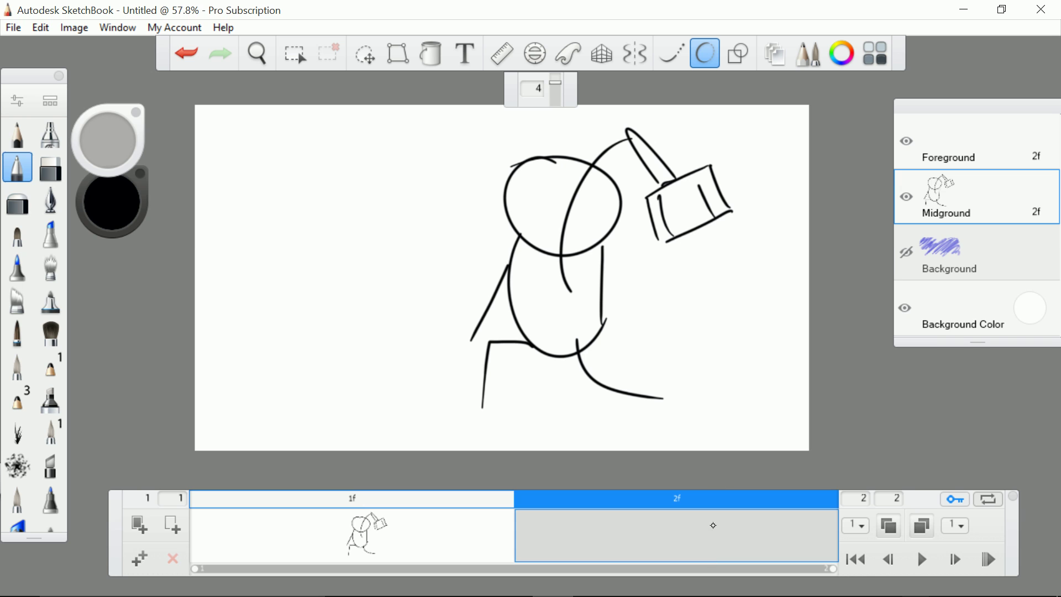
click(138, 523)
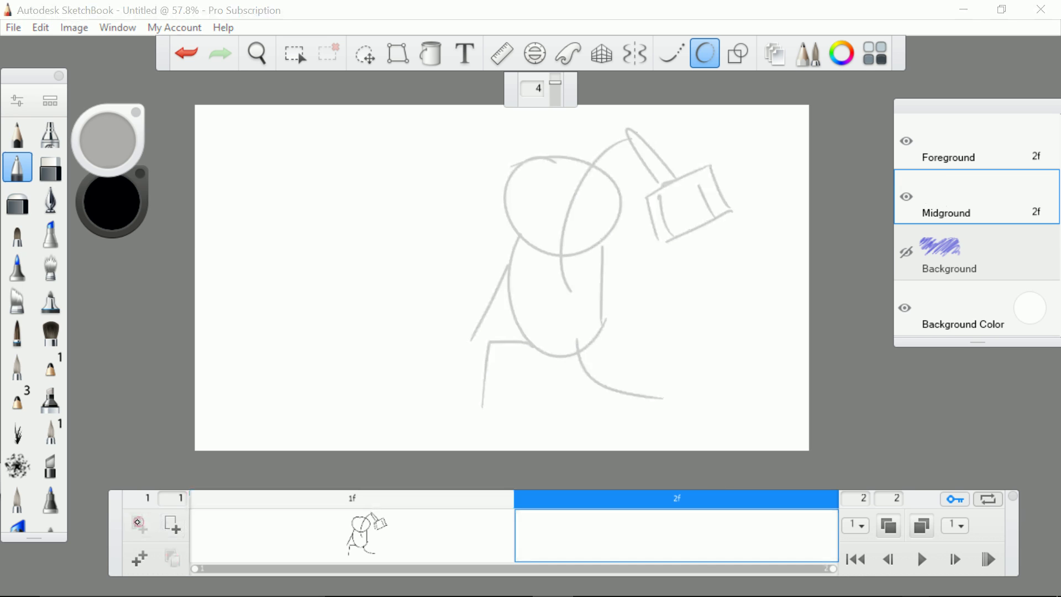
Toggle the onion skins of the previous and next frames to compare frame 2 with and without the ghosted drawing
click(889, 526)
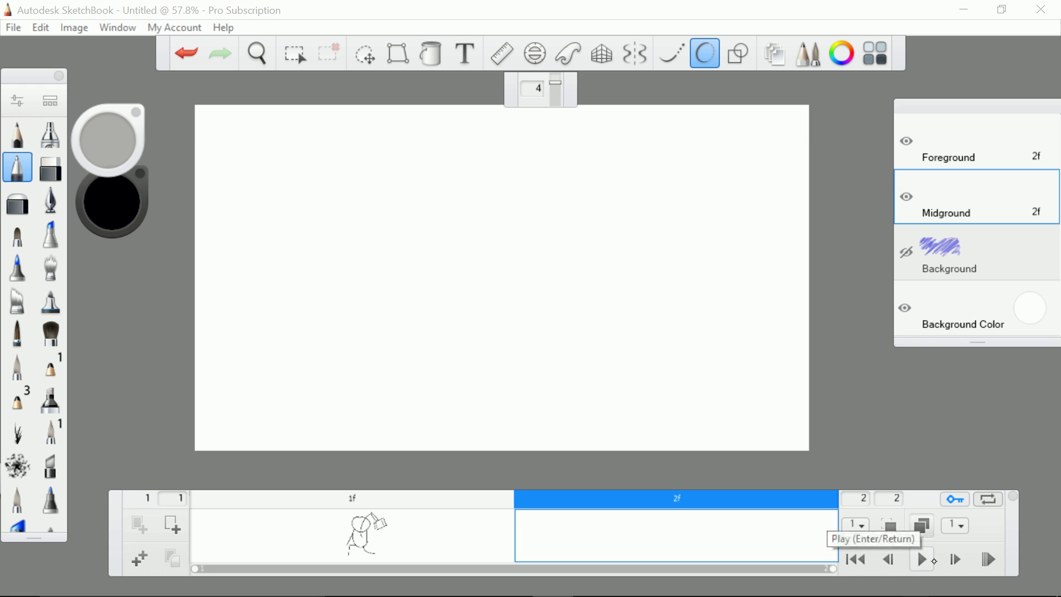
click(889, 529)
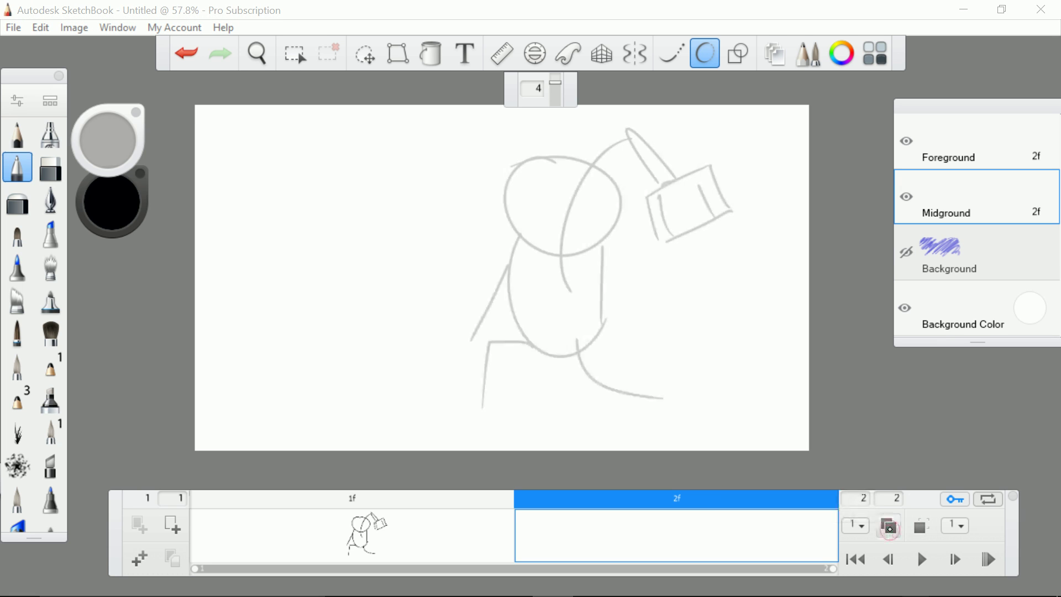
click(921, 526)
Draw the character's head on frame 2, undoing the first circle and redrawing it lower and further forward than the ghosted head
scroll(502, 278, down, 3)
scroll(502, 278, up, 3)
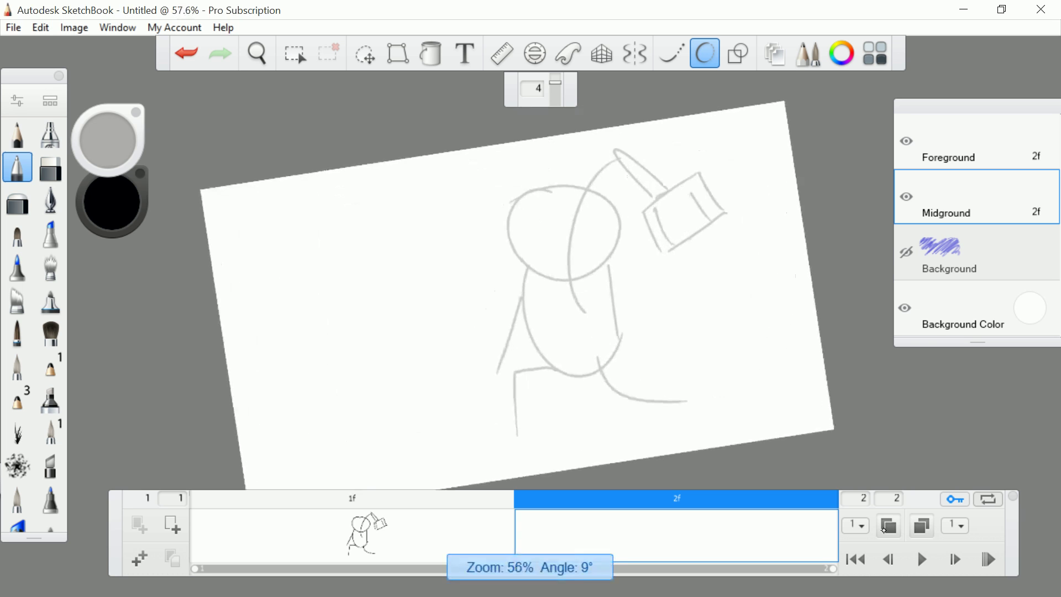
mouse_move(580, 172)
mouse_down()
mouse_move(511, 233)
mouse_move(565, 176)
mouse_up()
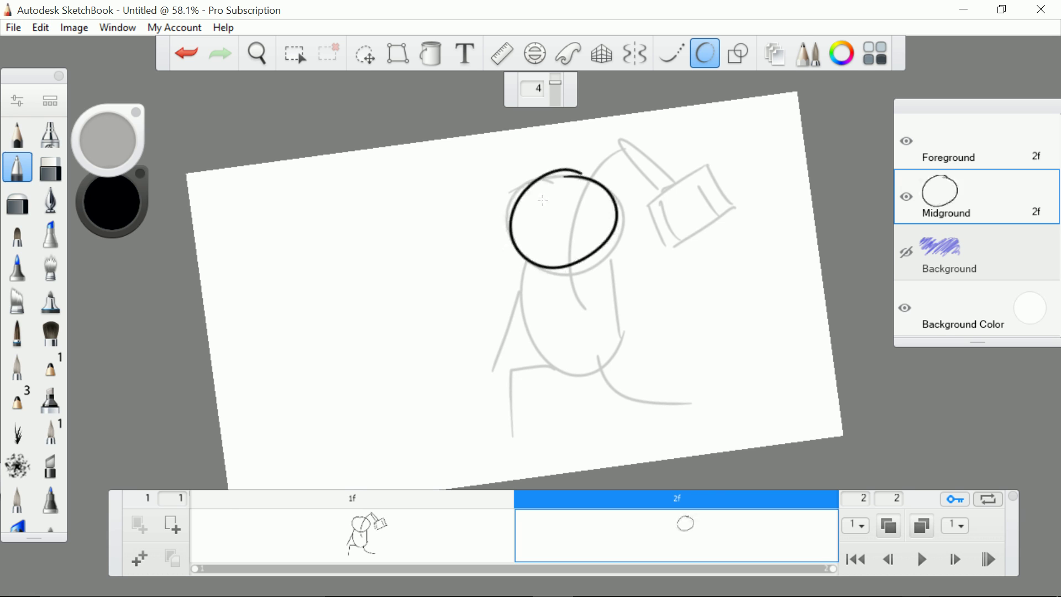
key(ctrl+z)
mouse_move(568, 193)
mouse_down()
mouse_move(503, 216)
mouse_move(517, 202)
mouse_move(499, 289)
mouse_move(583, 223)
mouse_move(515, 205)
mouse_up()
click(187, 53)
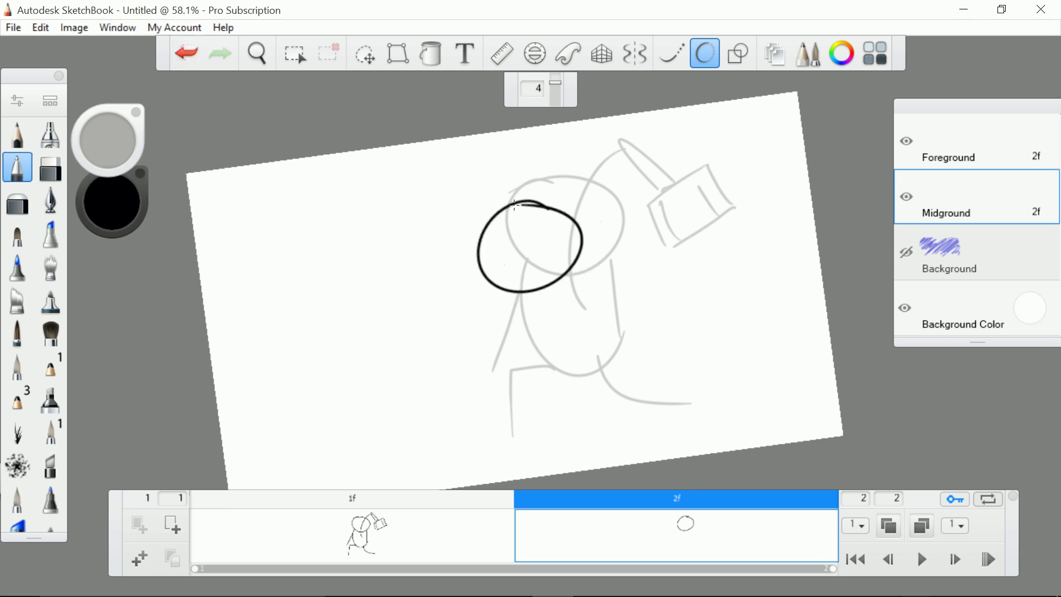
Draw the forward-leaning torso, both legs, a front arm stretched down and a short rear arm on frame 2
mouse_move(513, 292)
mouse_down()
mouse_move(524, 328)
mouse_move(592, 370)
mouse_move(636, 327)
mouse_move(571, 249)
mouse_up()
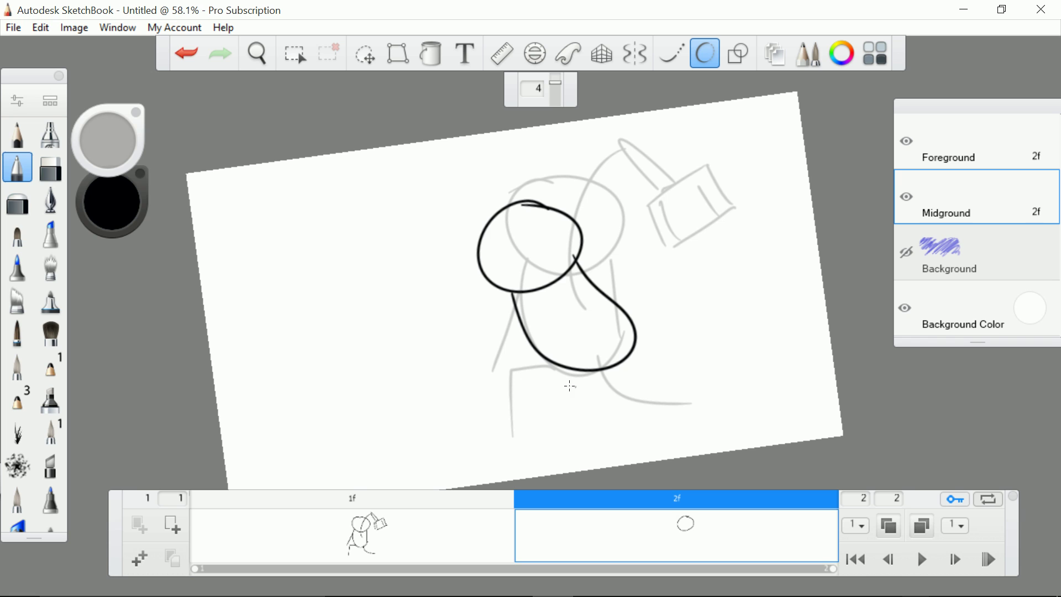
mouse_move(564, 354)
mouse_down()
mouse_move(506, 376)
mouse_move(526, 436)
mouse_up()
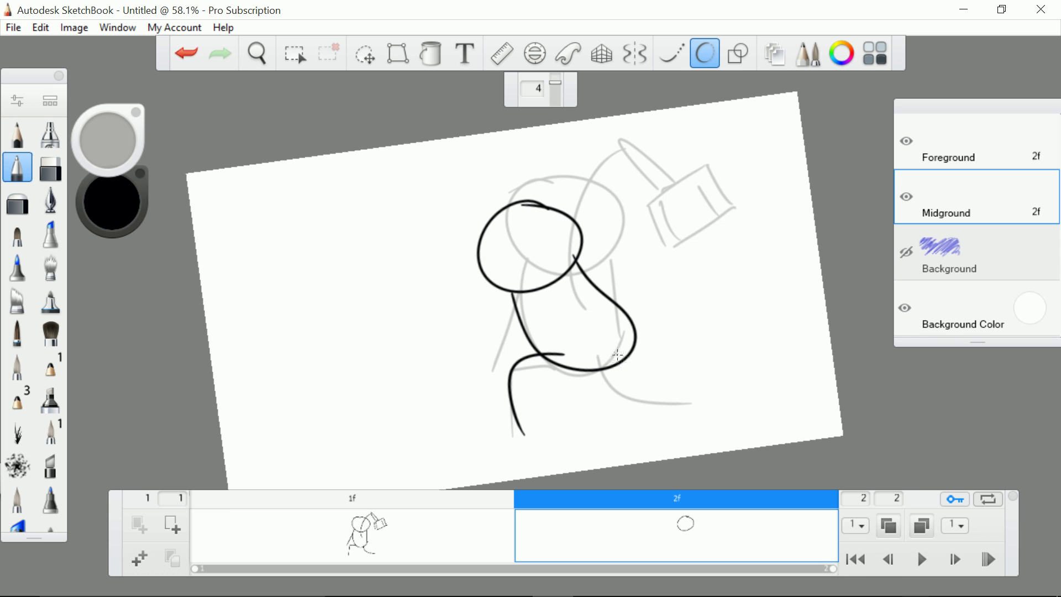
mouse_move(608, 351)
mouse_down()
mouse_move(612, 403)
mouse_move(679, 420)
mouse_up()
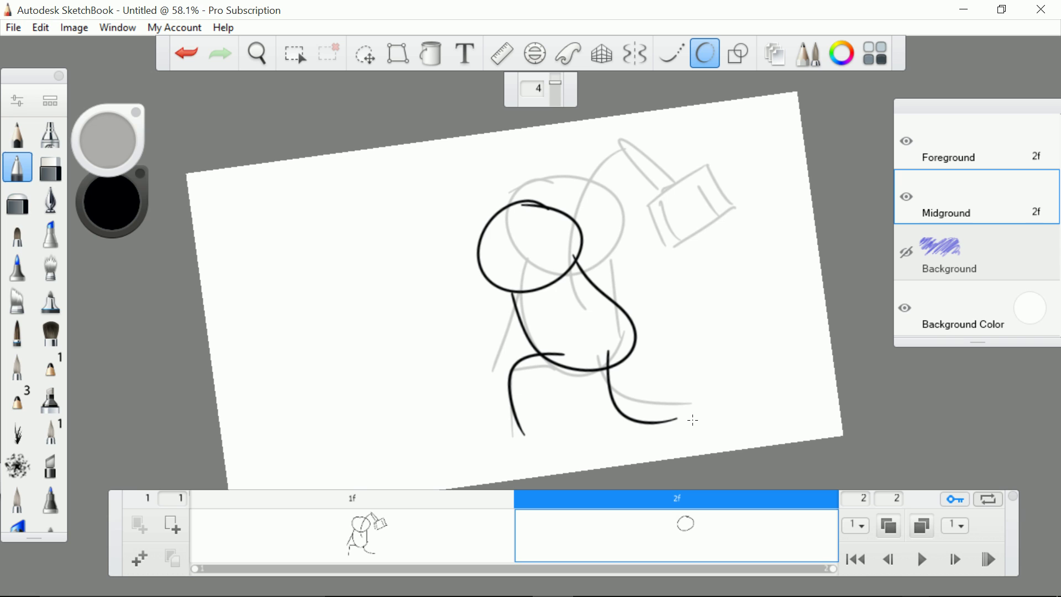
drag(563, 304, 433, 367)
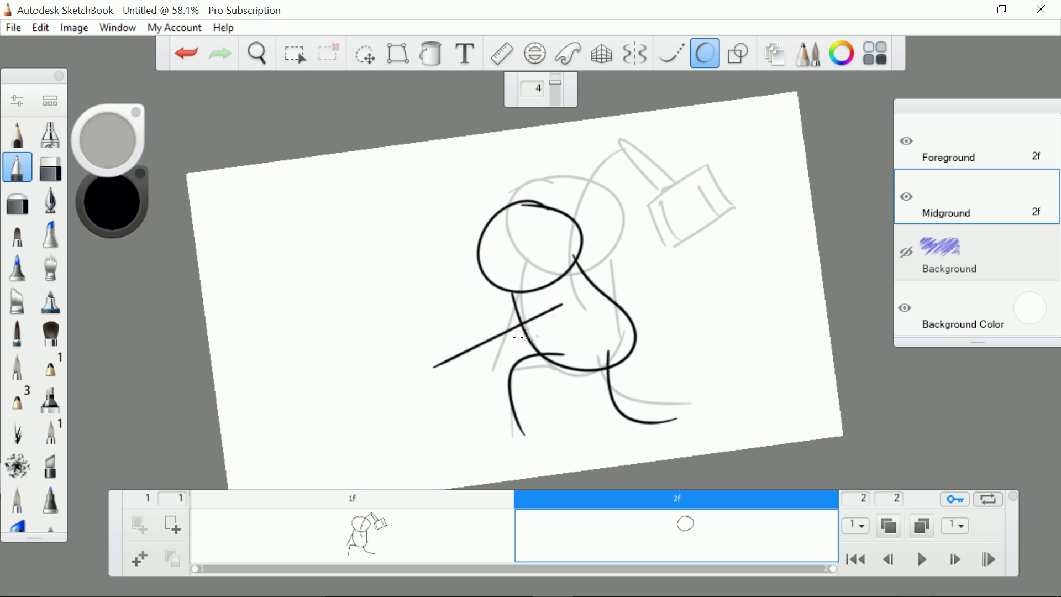
drag(602, 294, 662, 316)
Draw the hammer swung down in front of the character at the end of the outstretched arm
mouse_move(373, 376)
mouse_down()
mouse_move(413, 374)
mouse_move(408, 390)
mouse_move(379, 396)
mouse_up()
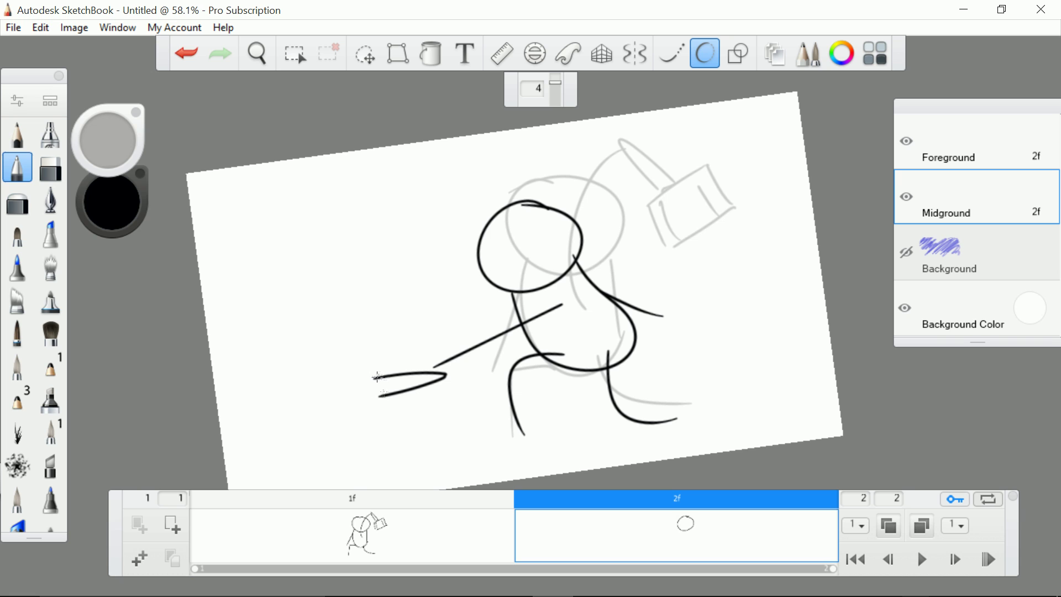
drag(371, 355, 393, 434)
drag(318, 362, 343, 445)
mouse_move(317, 360)
mouse_down()
mouse_move(376, 357)
mouse_move(341, 370)
mouse_move(365, 379)
mouse_up()
drag(344, 427, 378, 421)
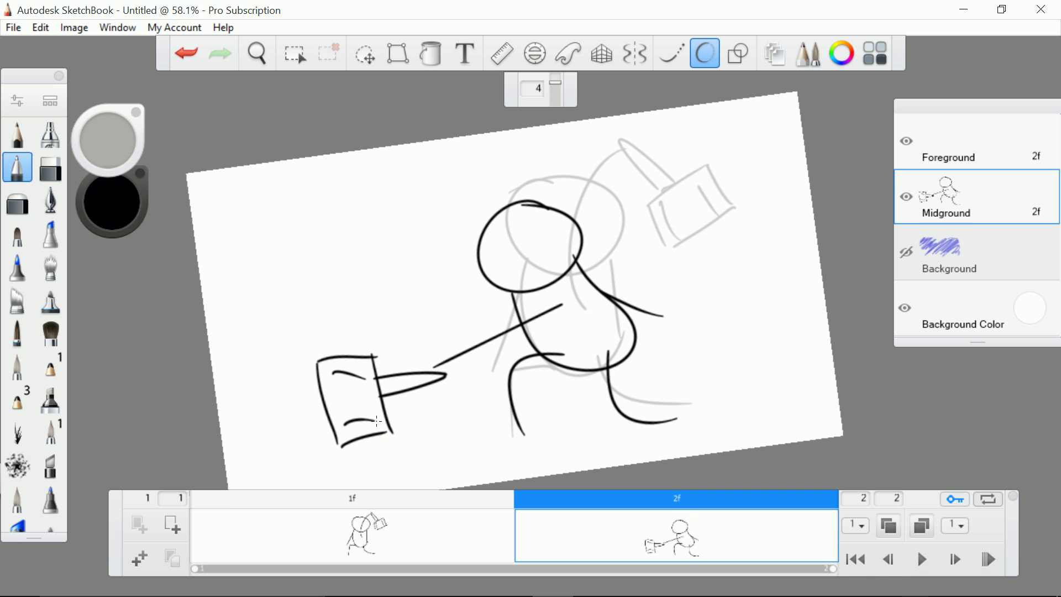
Flip between frames 1 and 2 to compare the raised and lowered hammer poses
click(439, 535)
click(609, 534)
click(446, 550)
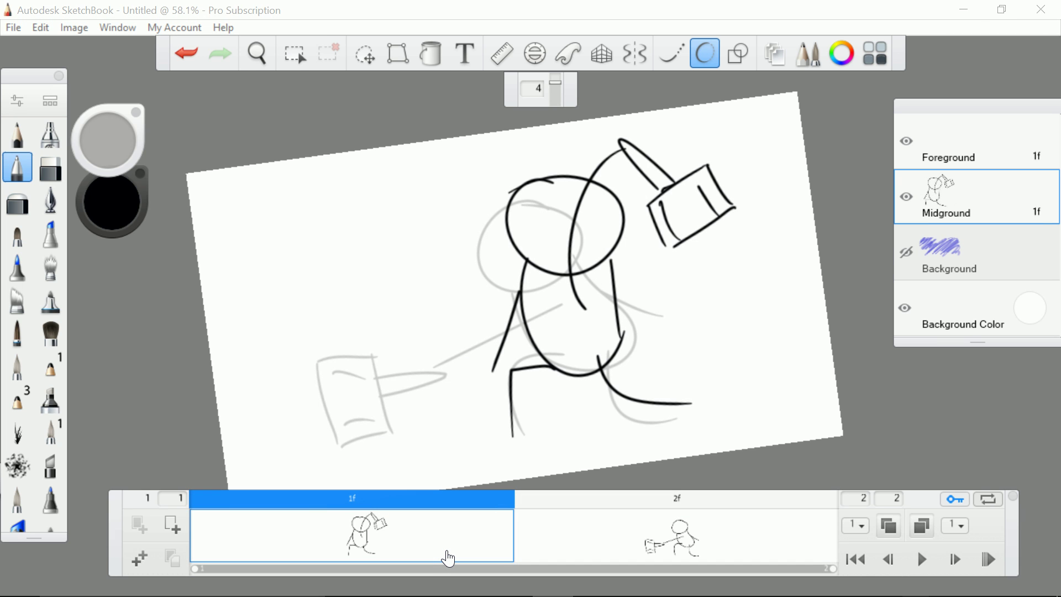
click(575, 536)
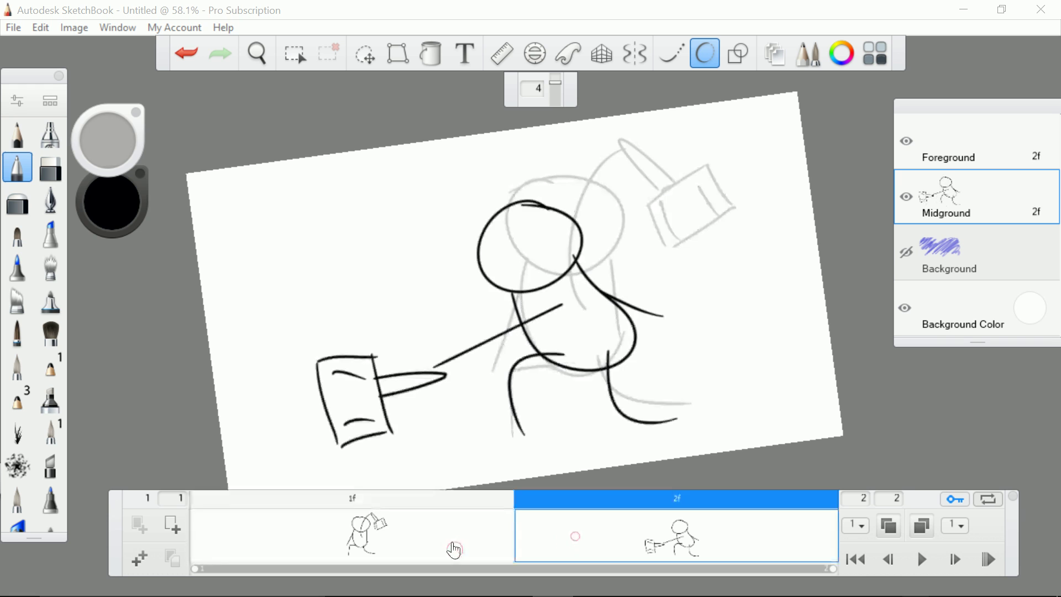
click(451, 543)
click(575, 537)
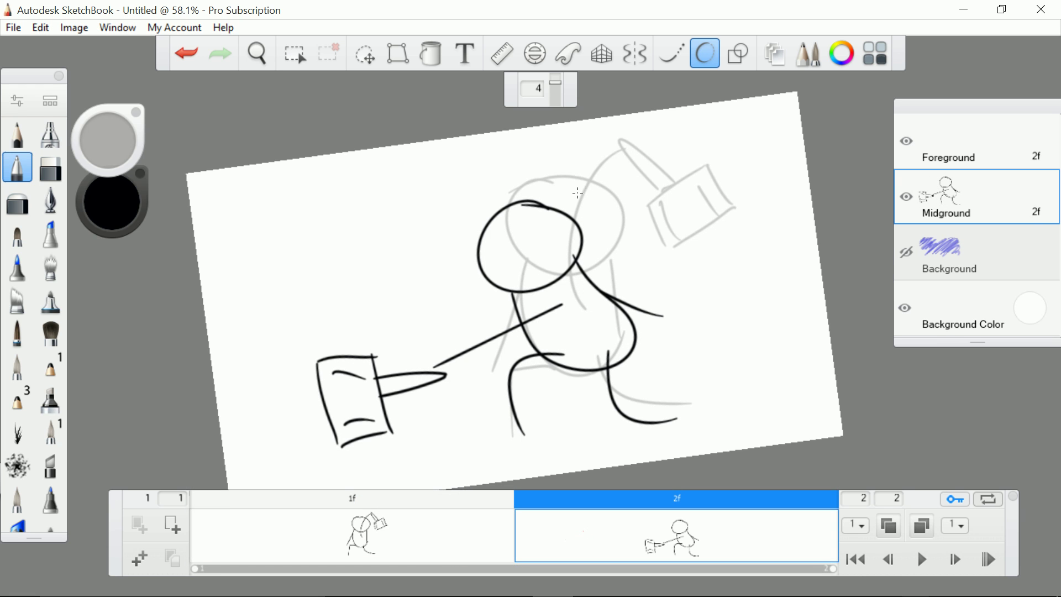
Play and stop the two-frame animation, and flip through both frames again to check the hammer swing
click(922, 560)
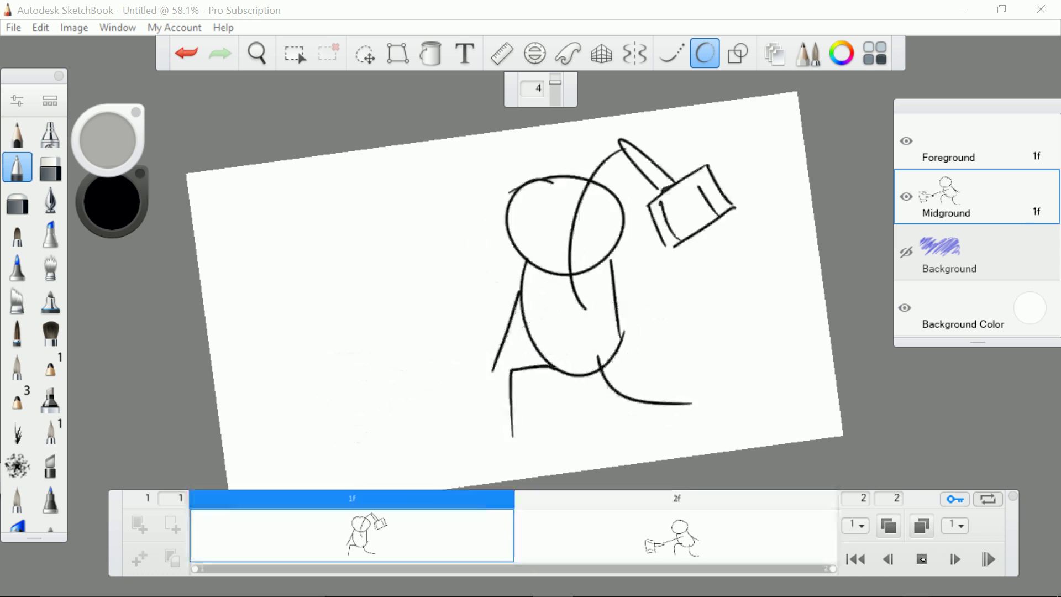
click(921, 559)
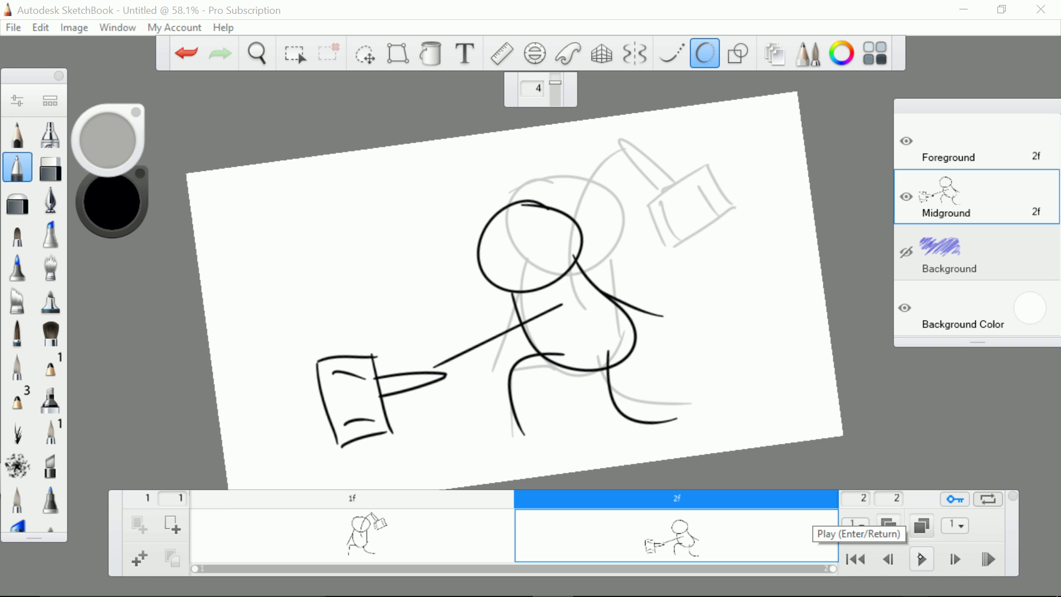
click(473, 540)
click(636, 544)
click(473, 540)
click(579, 537)
Insert a new frame after frame 1 and add a blank Midground keyframe to it
click(463, 544)
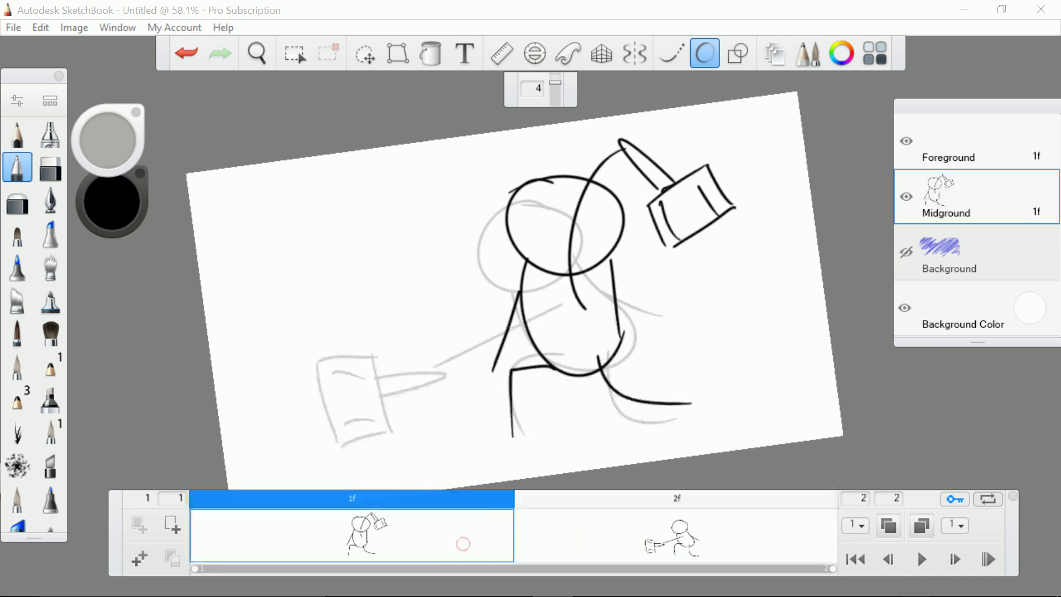
click(173, 528)
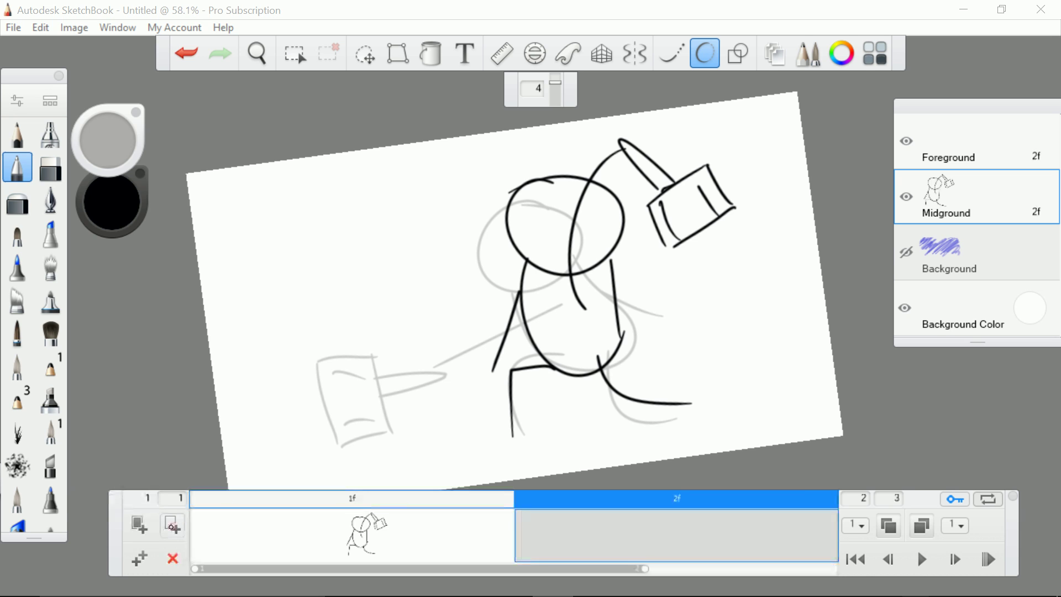
click(141, 529)
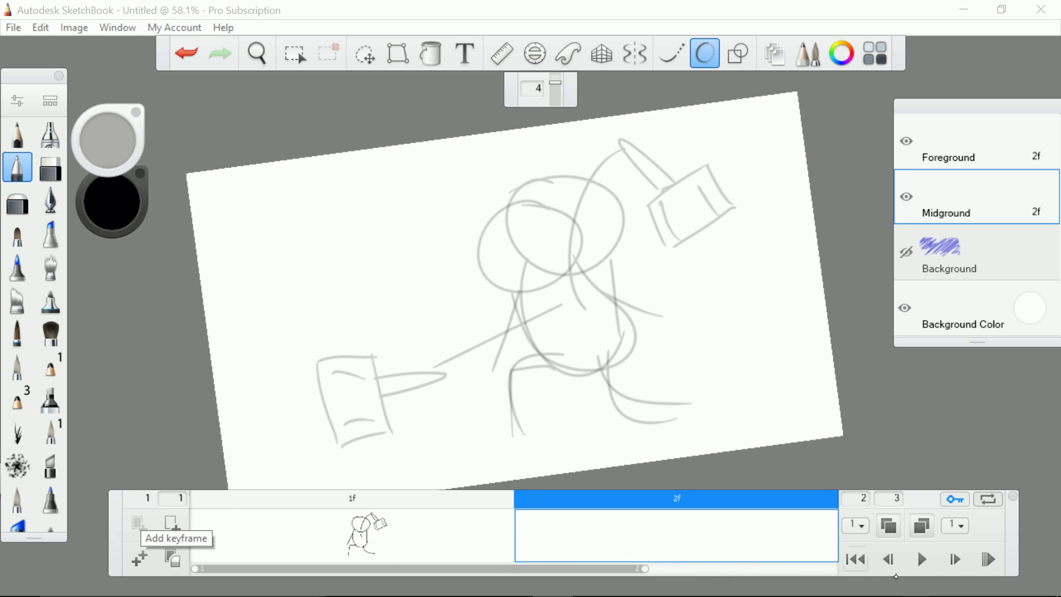
Preview the playback and extend the timeline range to frame 3
click(922, 560)
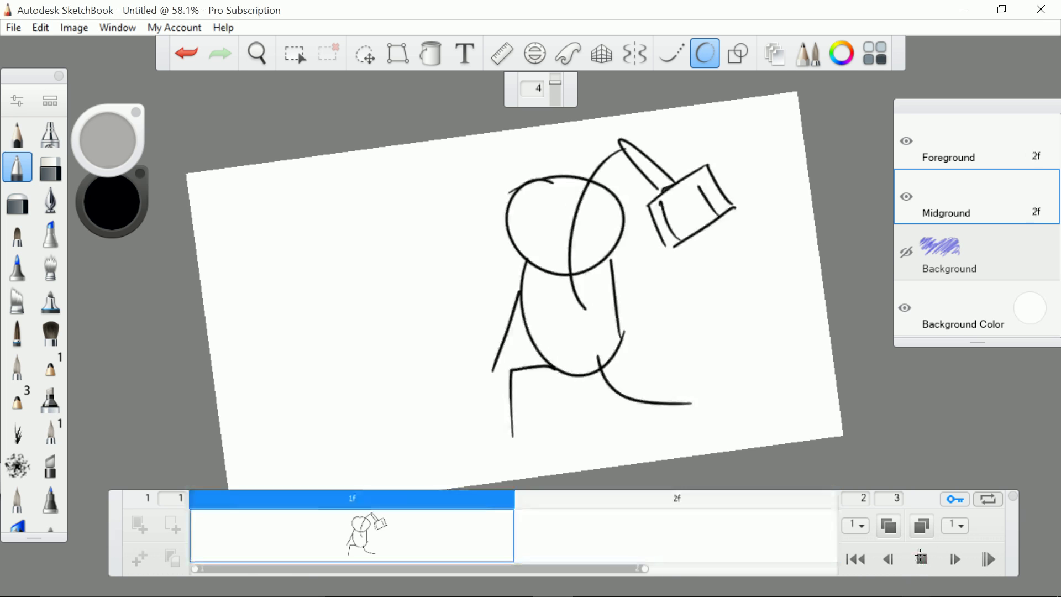
click(922, 559)
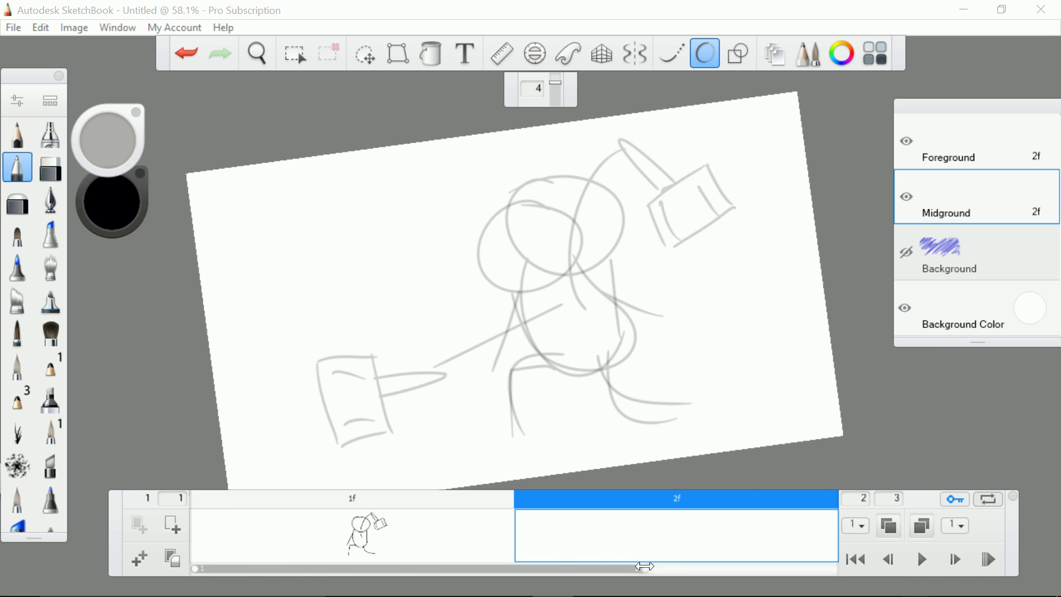
drag(700, 568, 865, 568)
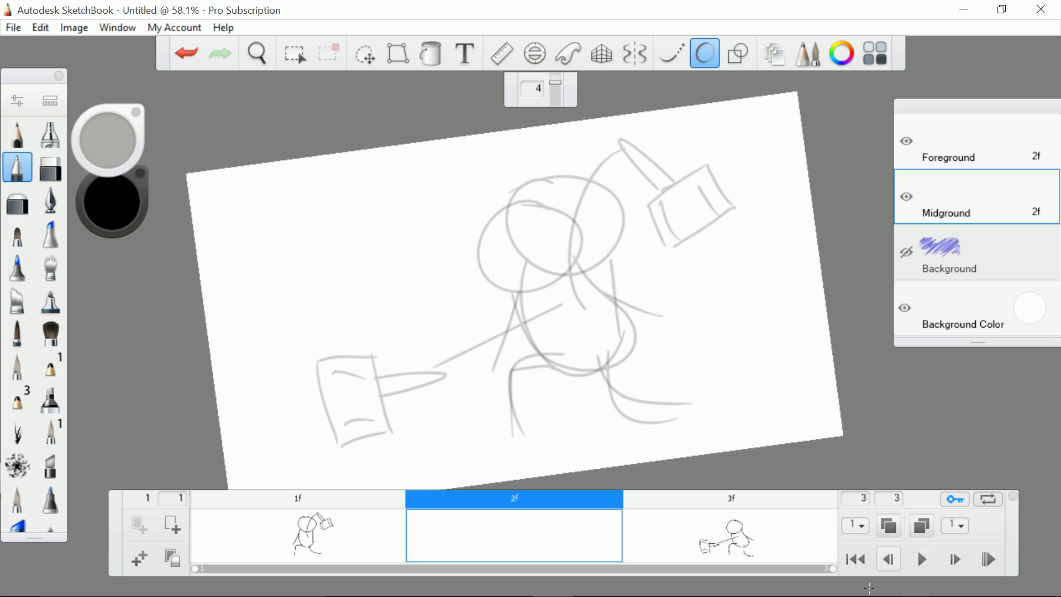
Toggle the next frame's onion skin off and on to compare the ghosted poses around frame 2
click(924, 527)
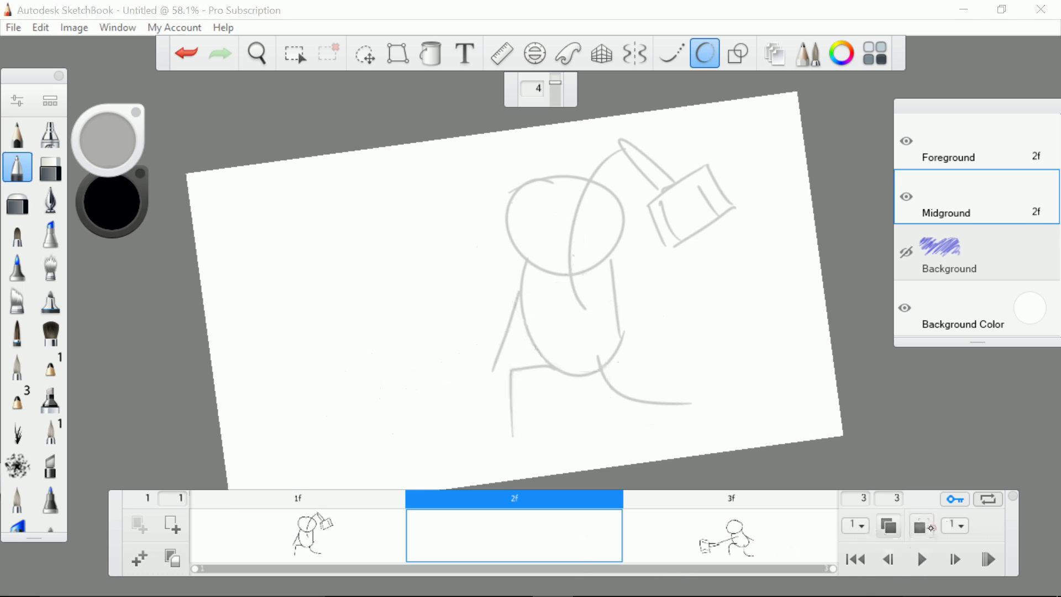
click(925, 528)
click(925, 528)
click(925, 528)
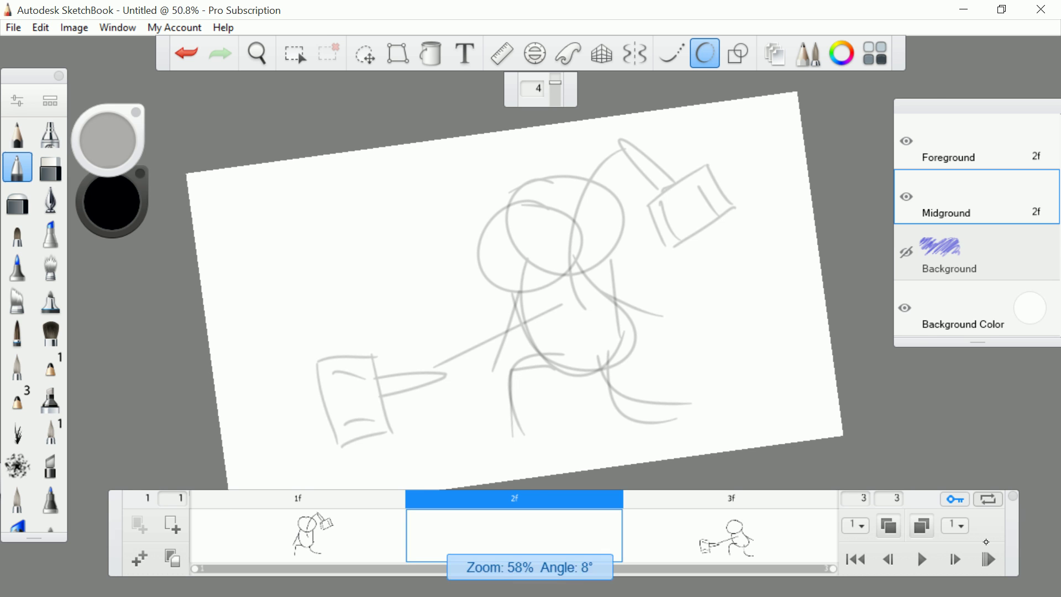
Draw the character's head and torso in frame 2, positioned between the ghosted poses, redrawing the torso with a wider base
scroll(530, 266, up, 5)
scroll(531, 266, down, 1)
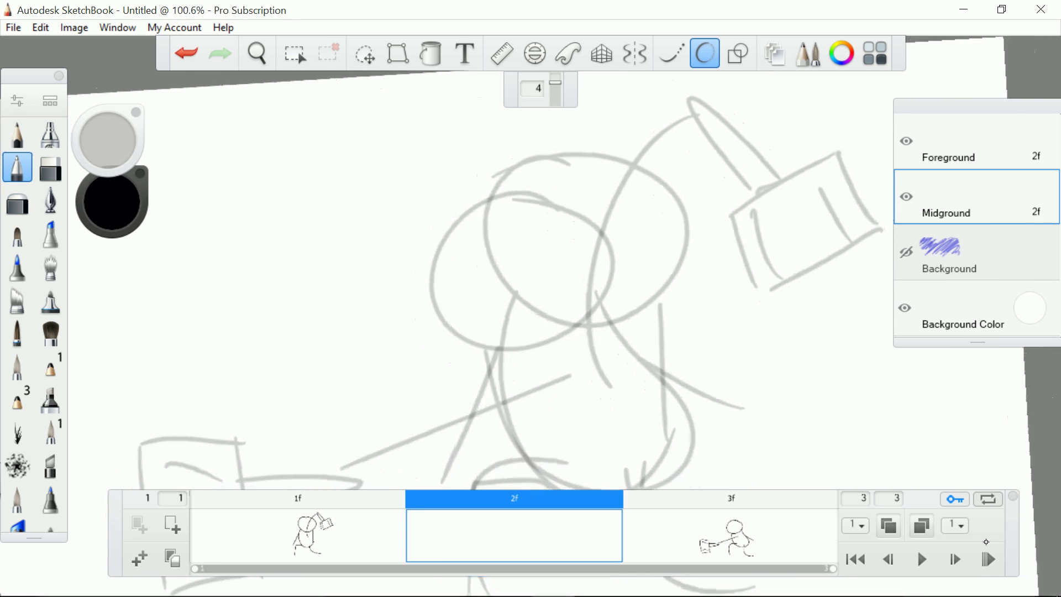
scroll(530, 265, down, 2)
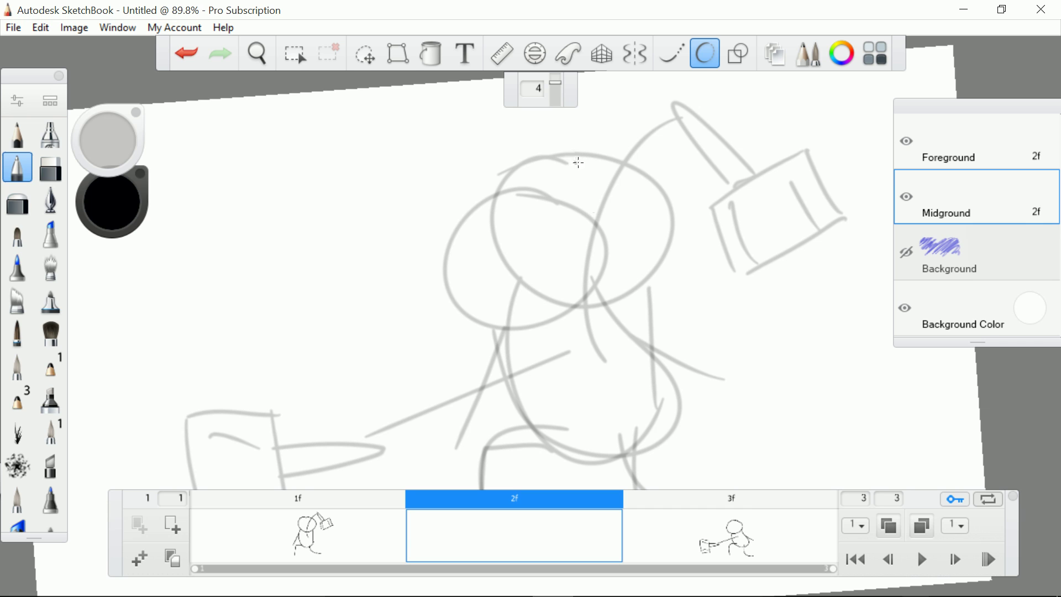
mouse_move(575, 159)
mouse_down()
mouse_move(528, 164)
mouse_move(488, 209)
mouse_move(509, 287)
mouse_move(590, 301)
mouse_move(623, 236)
mouse_move(582, 169)
mouse_move(538, 170)
mouse_up()
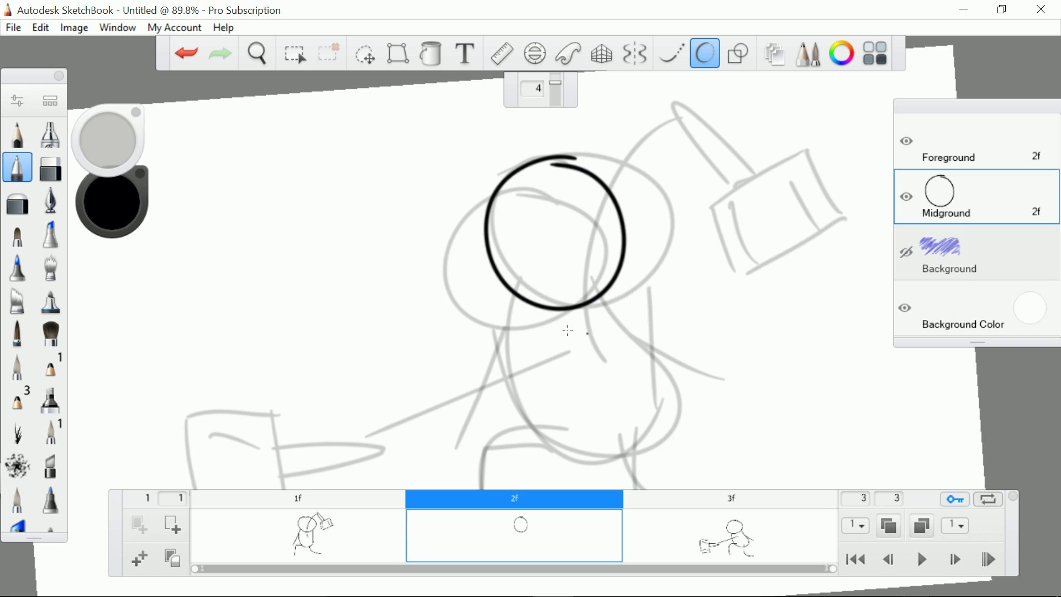
mouse_move(530, 303)
mouse_down()
mouse_move(581, 424)
mouse_move(649, 442)
mouse_move(666, 435)
mouse_move(625, 255)
mouse_up()
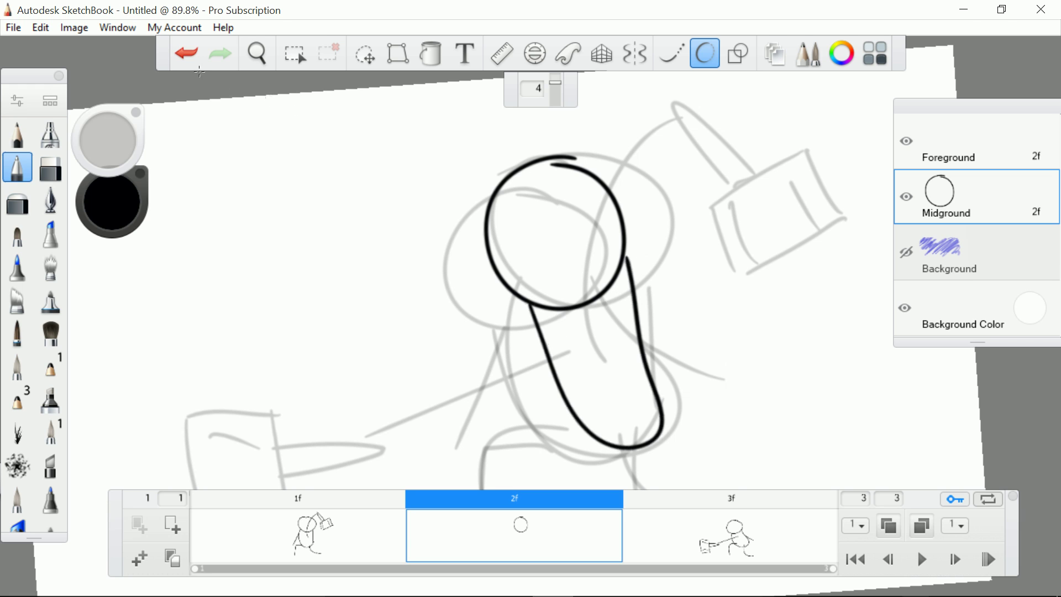
click(187, 55)
mouse_move(531, 303)
mouse_down()
mouse_move(553, 434)
mouse_move(680, 440)
mouse_move(655, 395)
mouse_move(618, 259)
mouse_up()
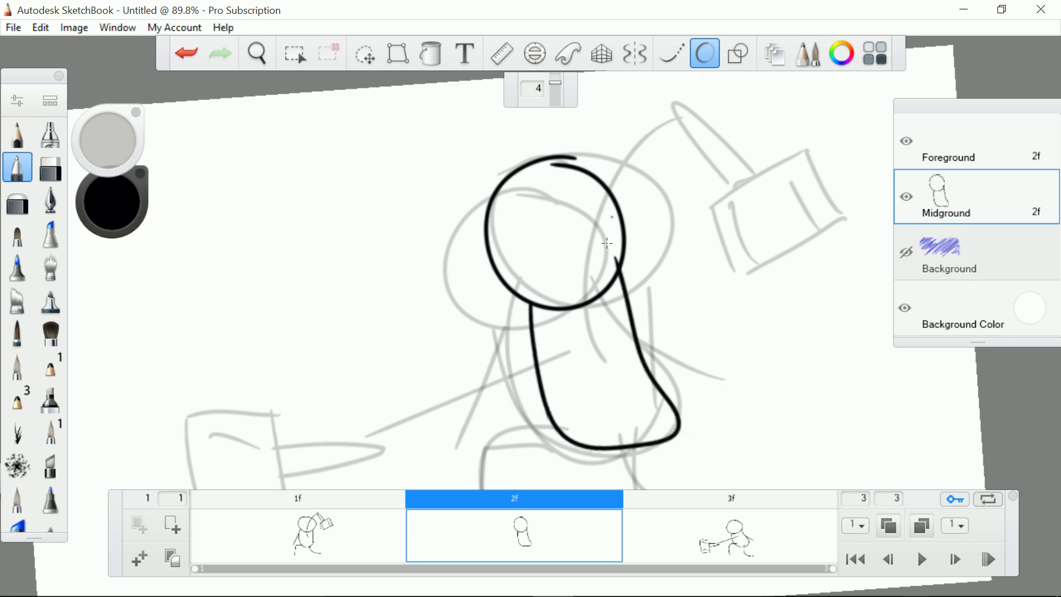
Draw the arm raised up across the head in frame 2, with the hammer handle as two short strokes closed at the base
drag(595, 347, 489, 128)
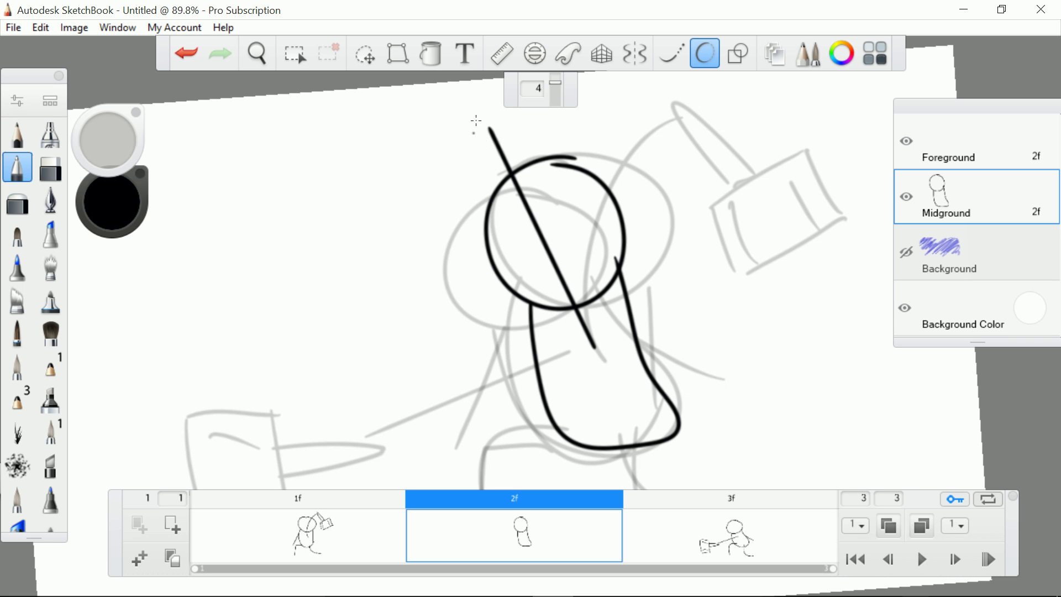
mouse_move(480, 91)
mouse_down()
mouse_move(469, 191)
mouse_move(488, 99)
mouse_move(473, 189)
mouse_up()
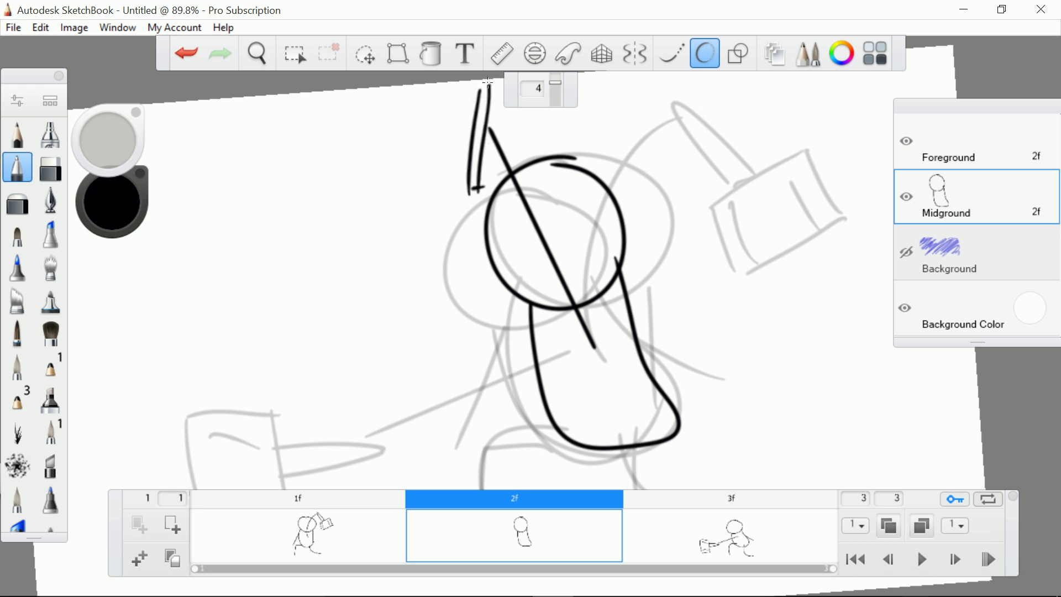
click(72, 28)
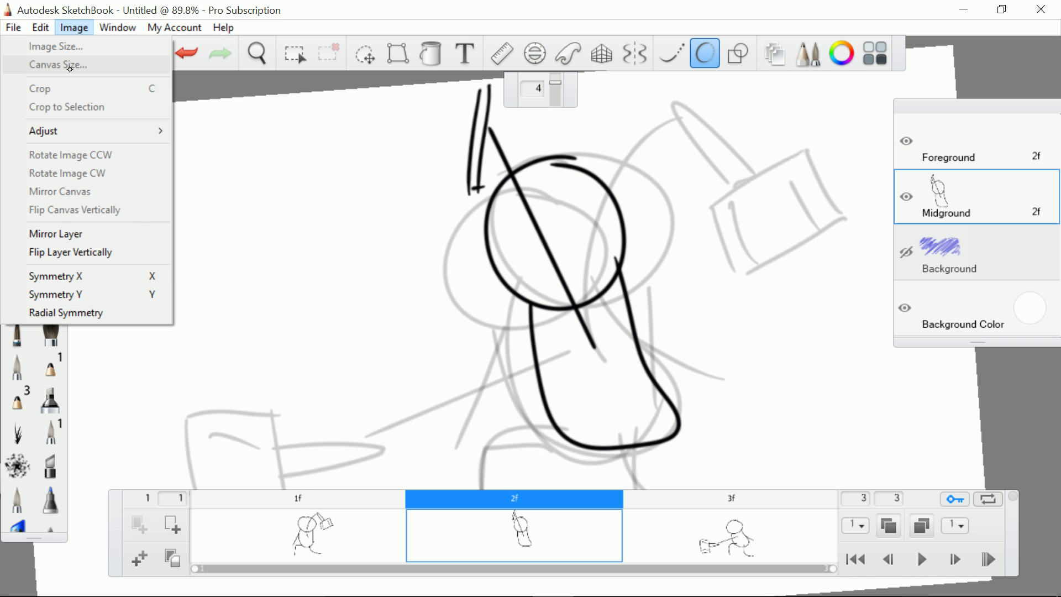
click(462, 34)
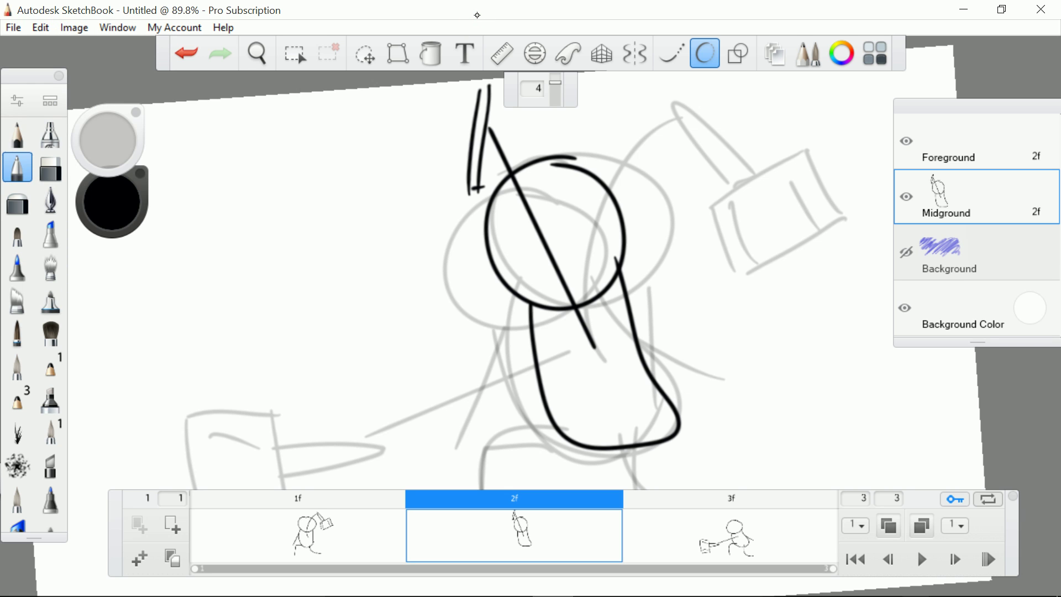
Draw both legs under the torso in frame 2, redrawing the back leg to follow the ghosted legs more closely
scroll(531, 299, down, 3)
scroll(530, 298, up, 2)
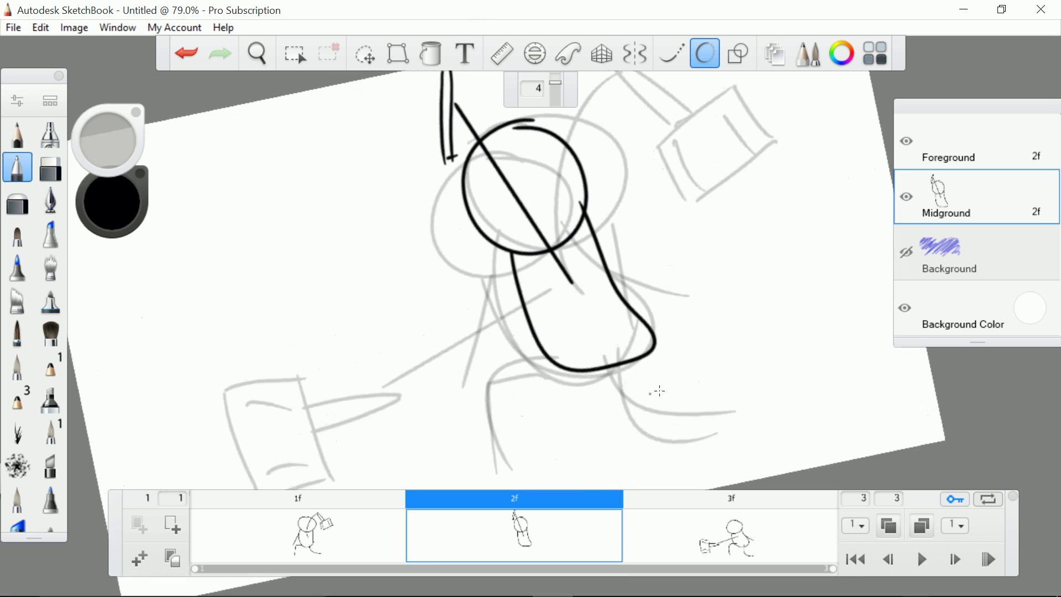
mouse_move(553, 364)
mouse_down()
mouse_move(492, 384)
mouse_move(504, 475)
mouse_up()
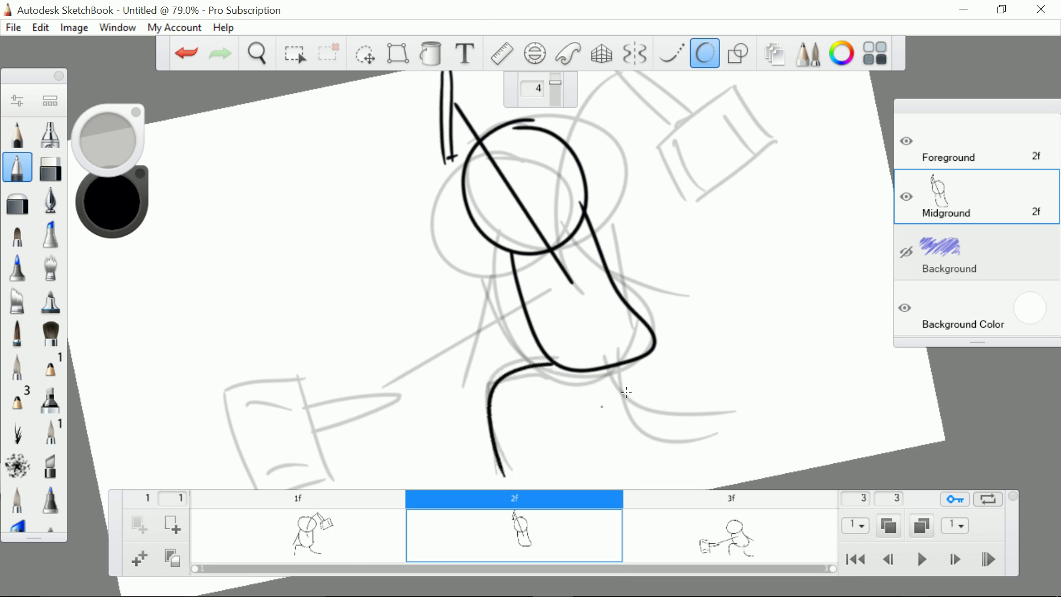
mouse_move(617, 366)
mouse_down()
mouse_move(728, 420)
mouse_move(752, 420)
mouse_up()
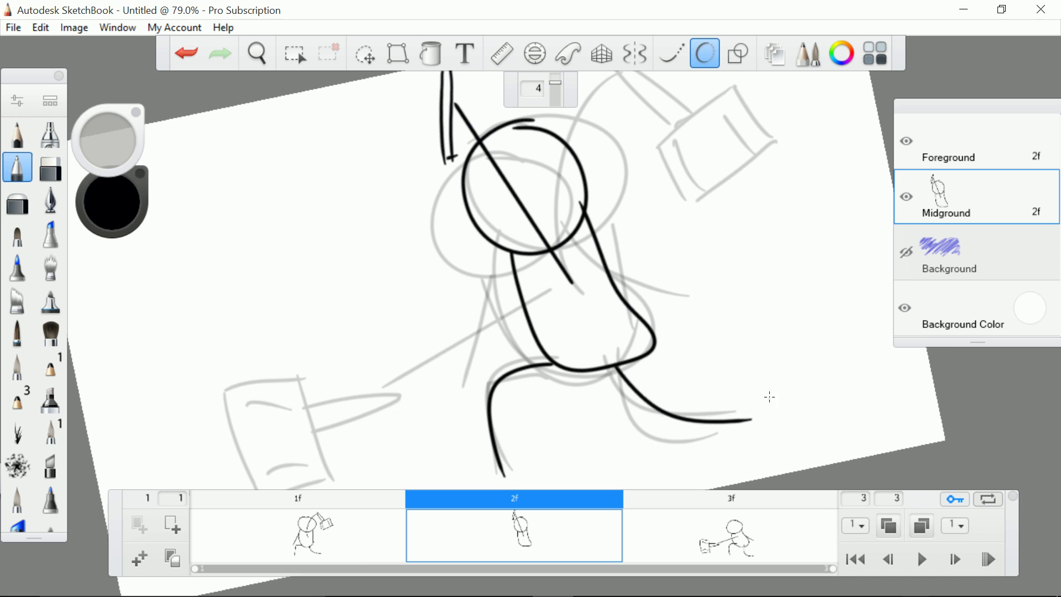
click(186, 53)
mouse_move(616, 369)
mouse_down()
mouse_move(621, 401)
mouse_move(728, 432)
mouse_up()
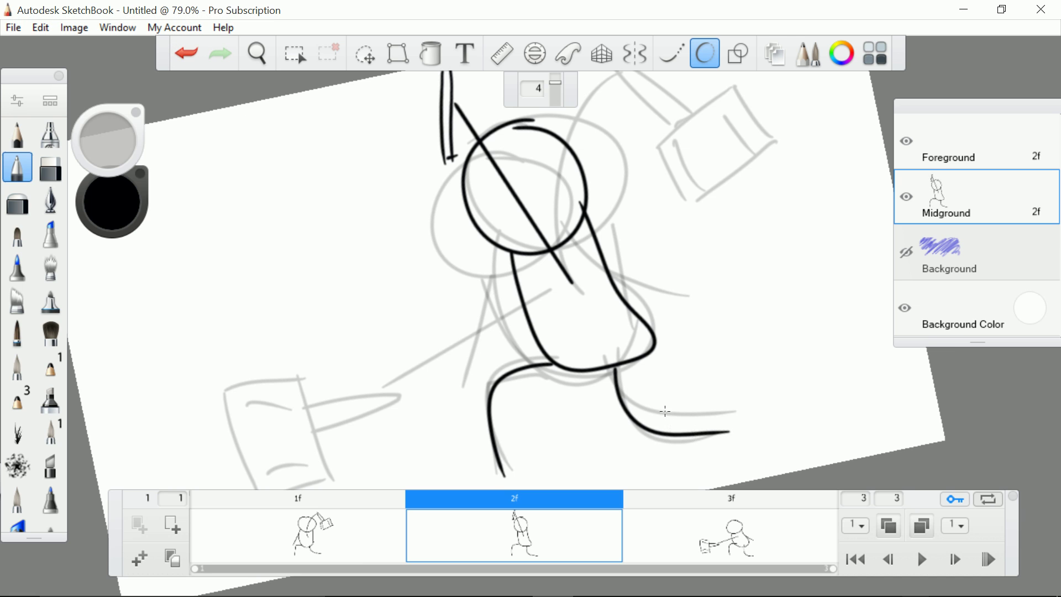
Play the three-frame animation with the whole canvas in view to check the hammer swing, and stop it
click(921, 559)
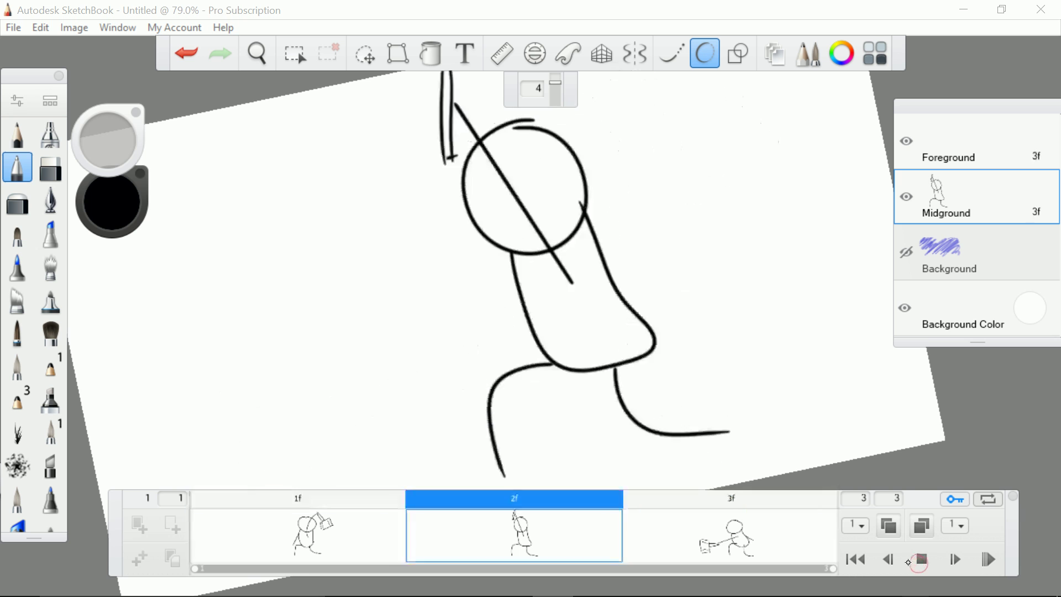
key(Home)
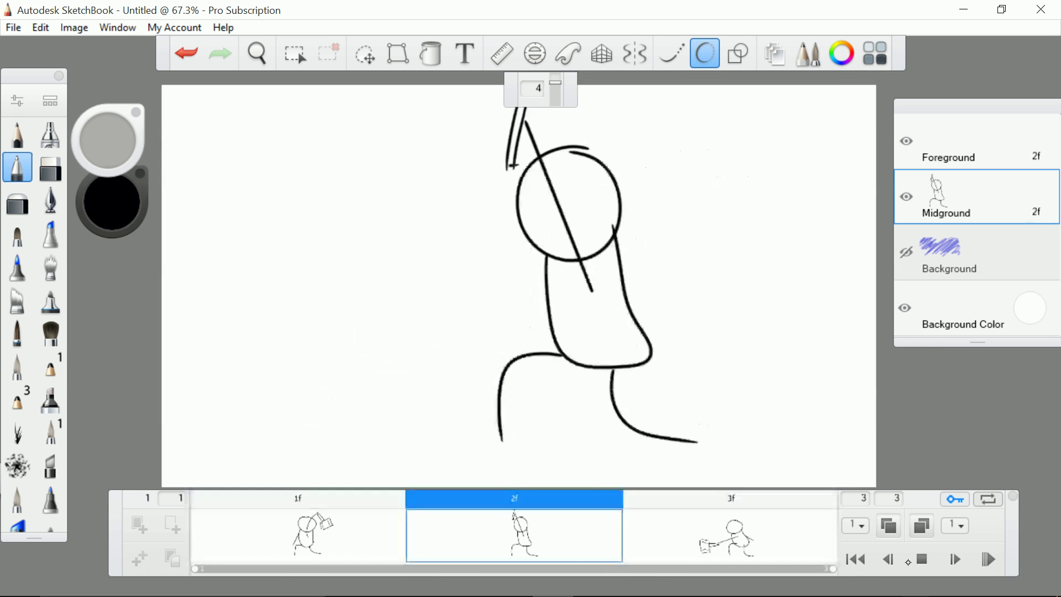
click(922, 560)
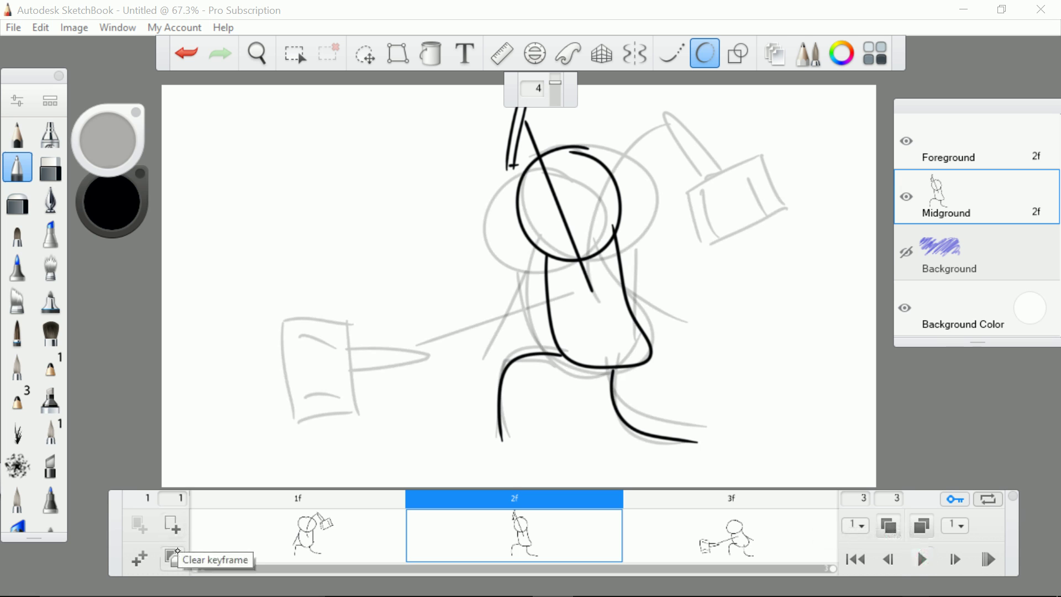
Insert a new frame with a blank Midground keyframe after frame 2, and extend the timeline range to frame 4
click(173, 527)
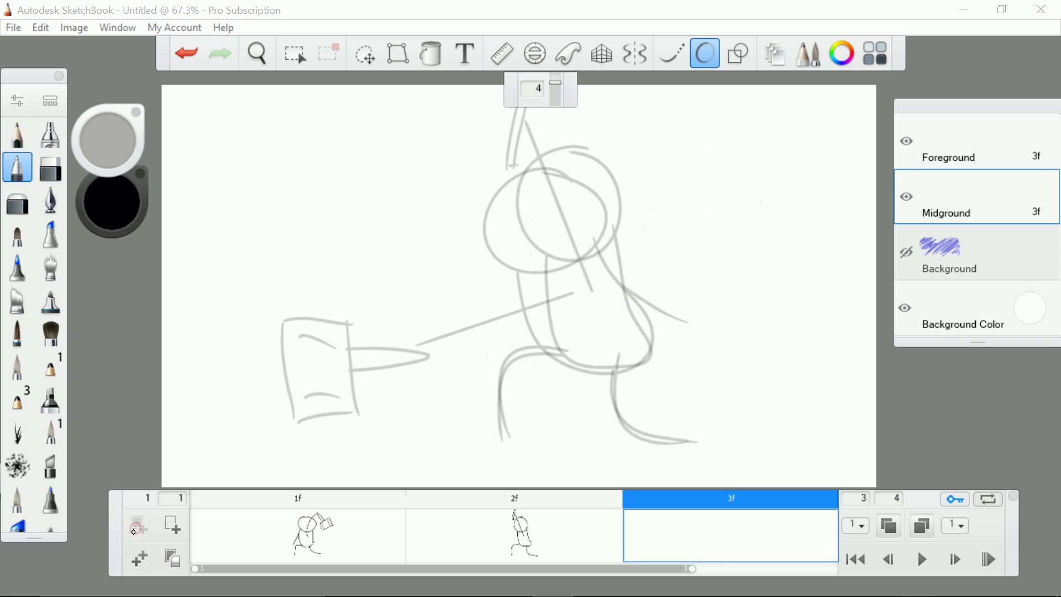
drag(697, 566, 866, 564)
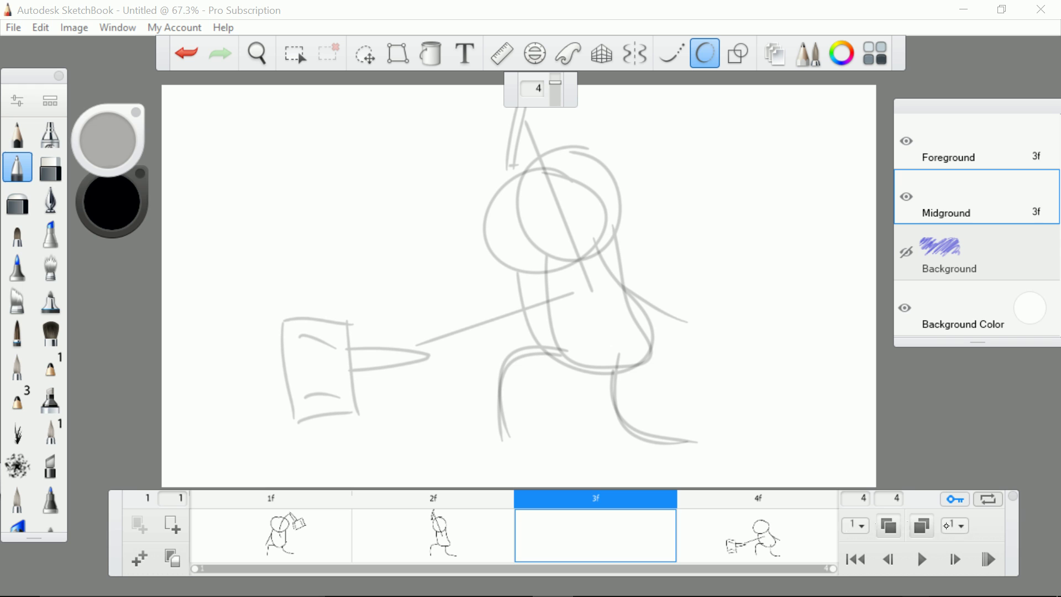
Set the number of onion-skinned frames to 10 both before and after the current frame
click(862, 526)
click(861, 527)
click(857, 526)
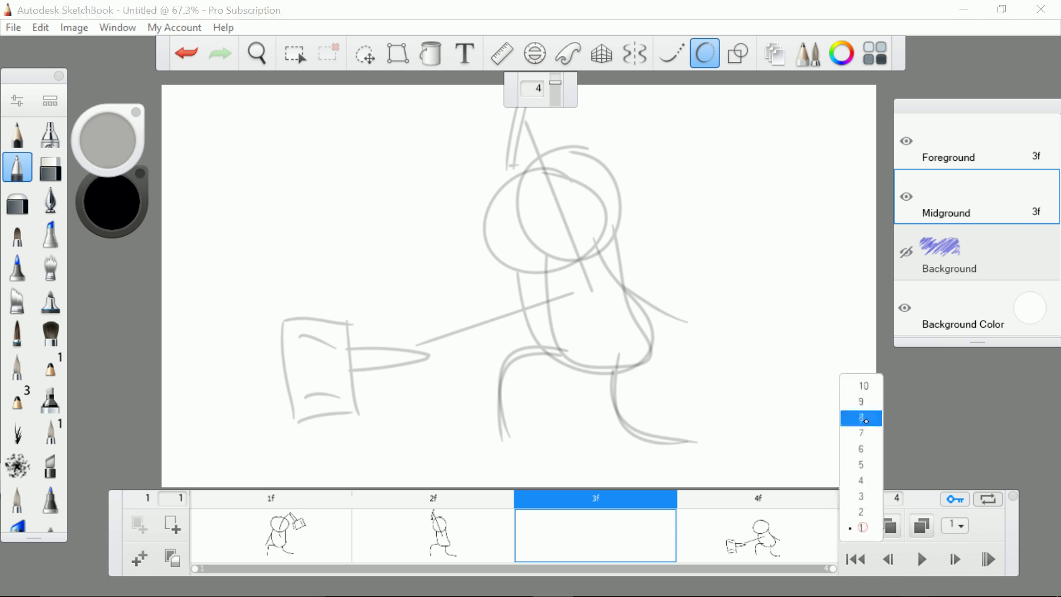
click(864, 386)
click(957, 525)
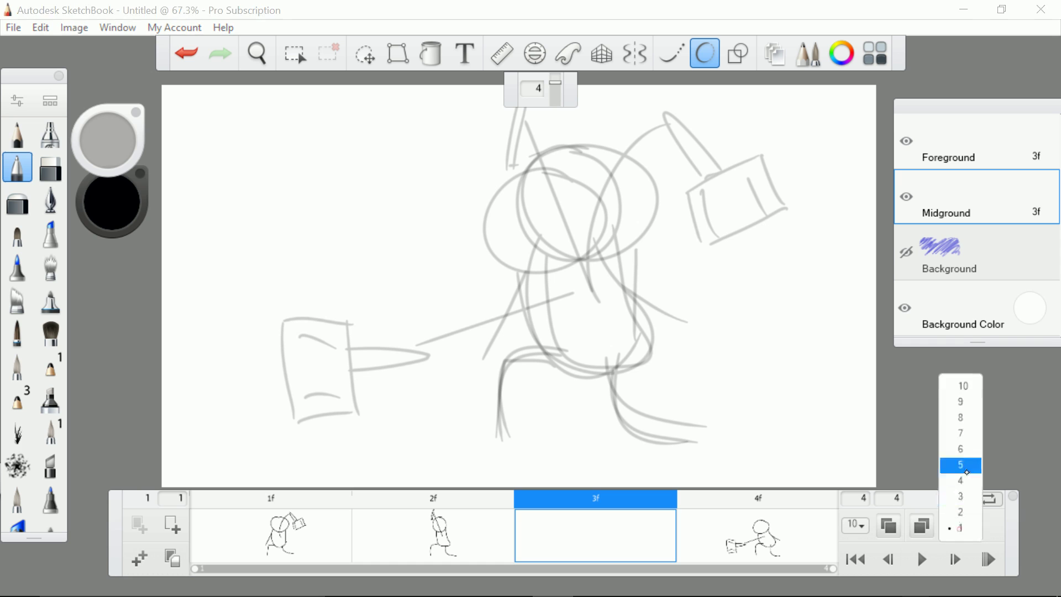
click(967, 386)
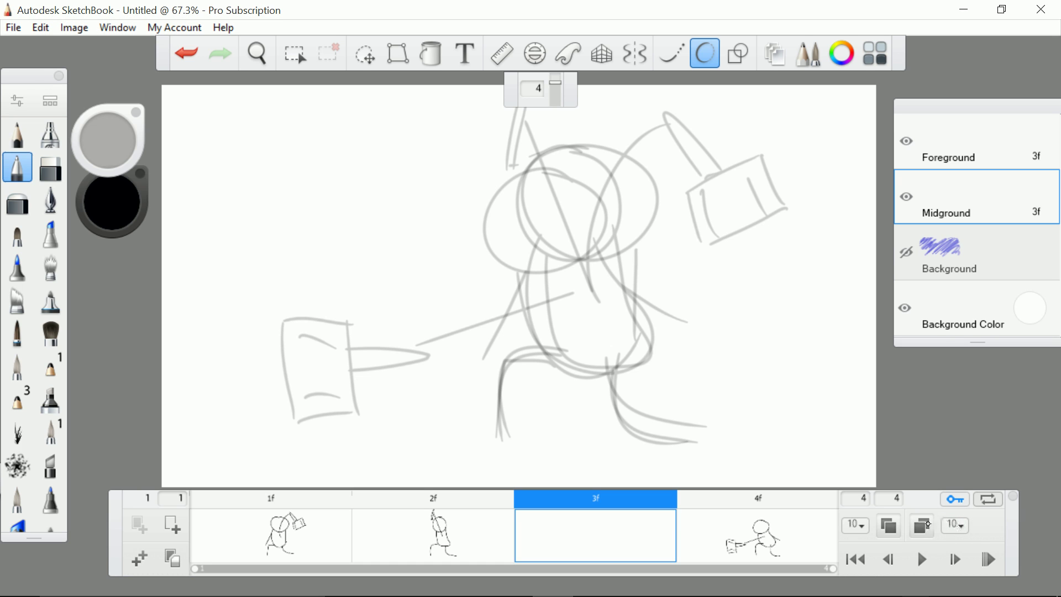
Turn off the following frames' onion skin, limit the previous ones to 2, and step through frames 1 to 3
click(929, 524)
click(856, 526)
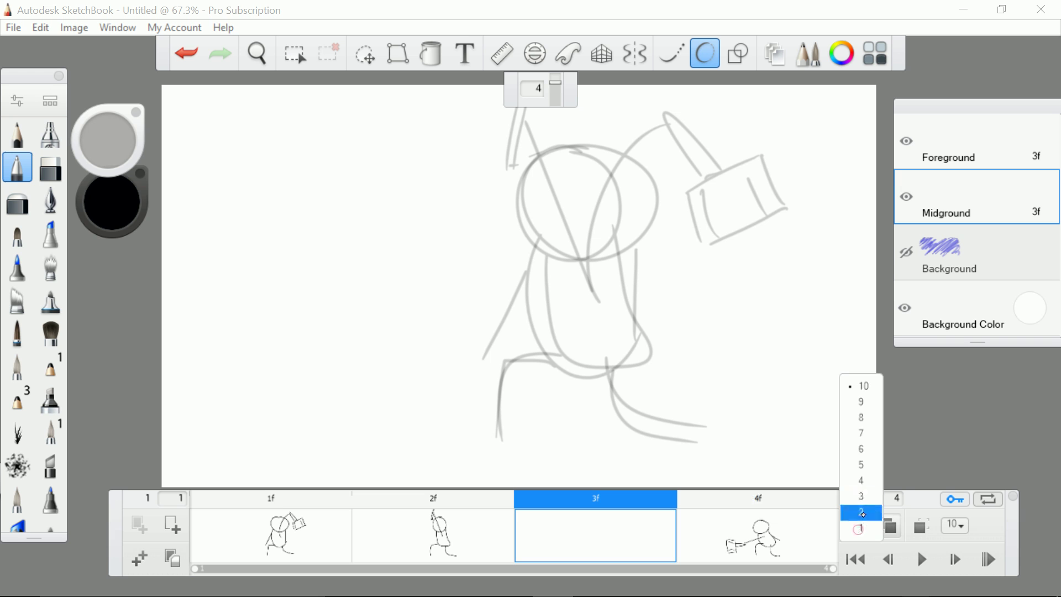
click(863, 514)
click(307, 529)
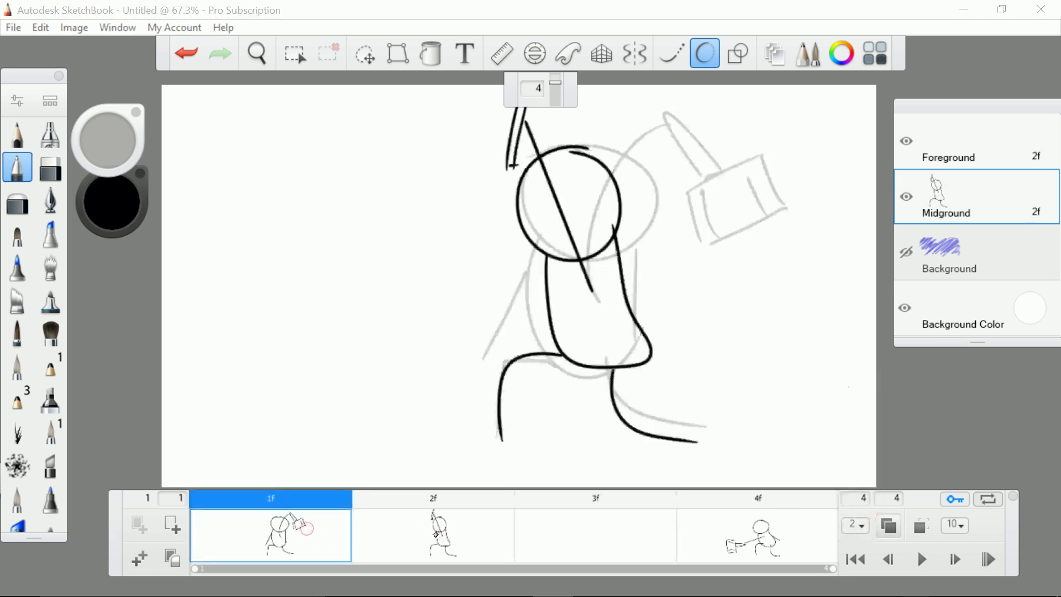
click(437, 531)
click(604, 527)
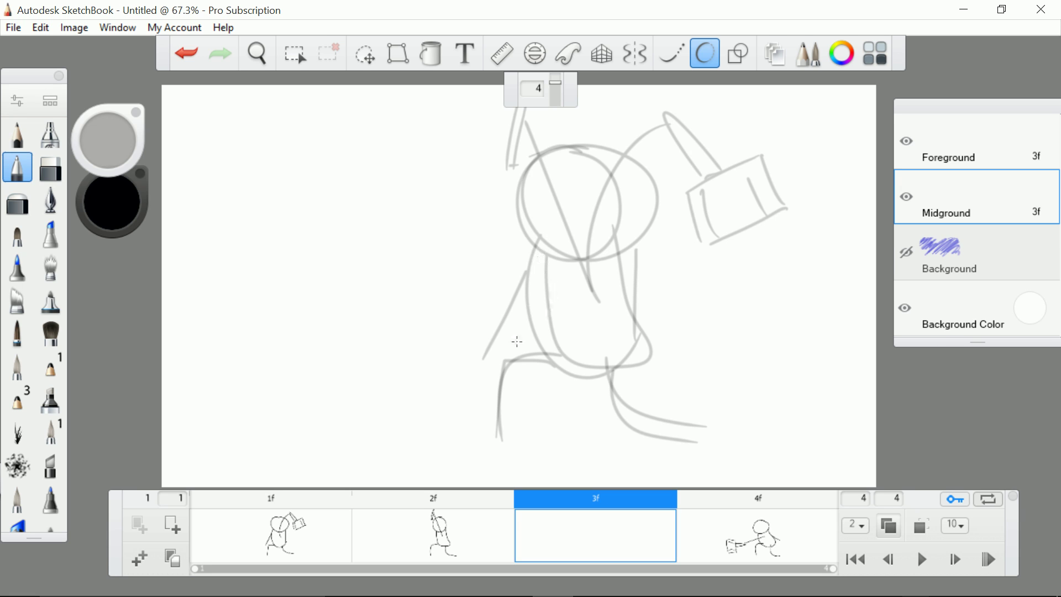
Set both onion skin counts back to 1 and turn the following frame's onion skin on again
click(861, 525)
click(873, 524)
click(956, 525)
click(962, 530)
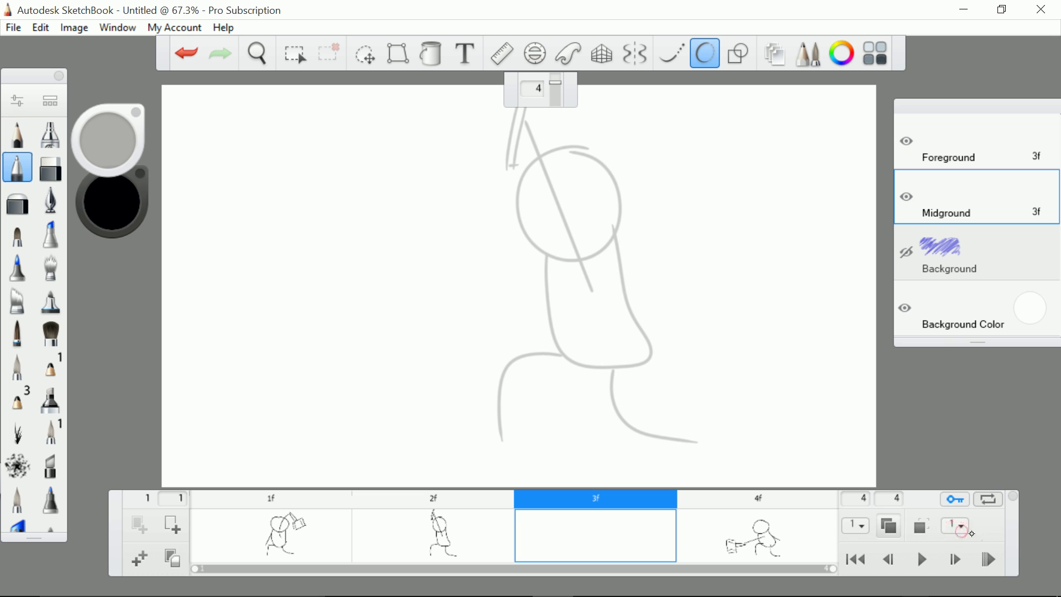
click(920, 527)
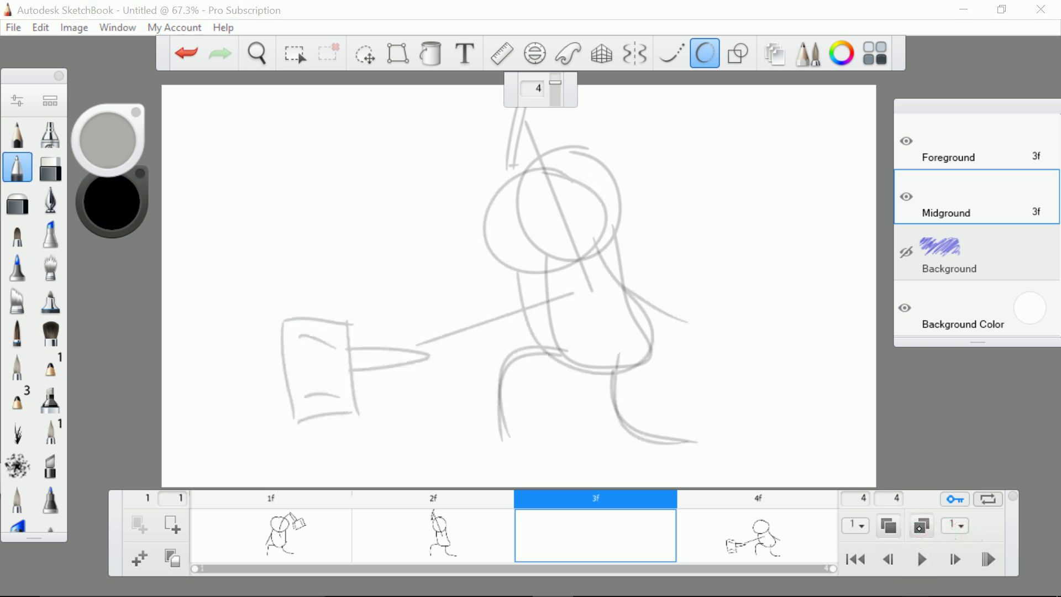
Draw the character's head in frame 3 between the two ghosted heads, redrawing it as a tilted oval
scroll(531, 299, down, 5)
scroll(530, 299, up, 6)
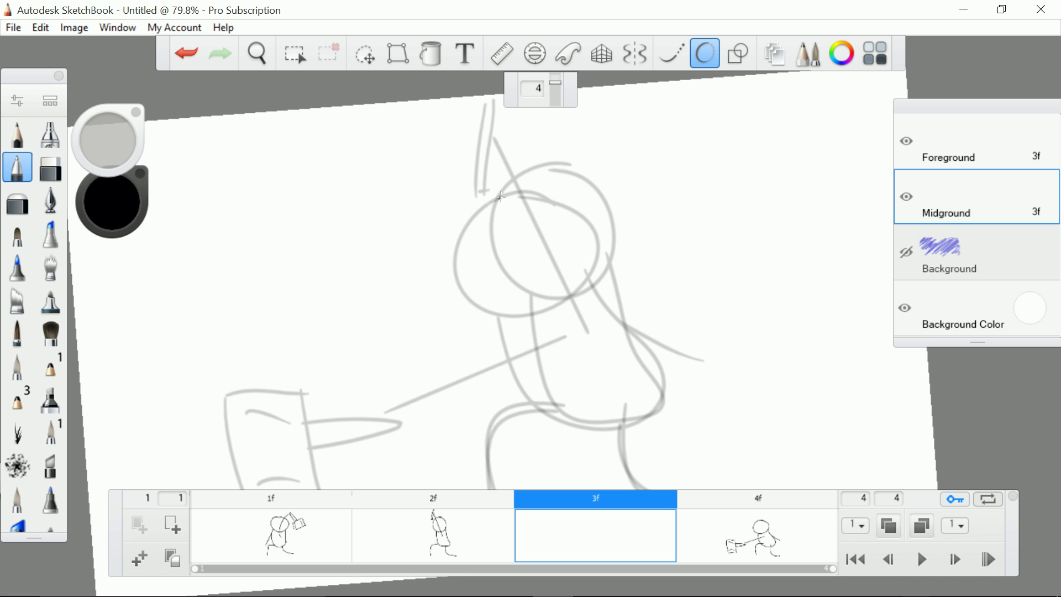
mouse_move(497, 184)
mouse_down()
mouse_move(465, 242)
mouse_move(603, 258)
mouse_move(479, 203)
mouse_move(474, 221)
mouse_move(595, 279)
mouse_move(586, 199)
mouse_move(504, 177)
mouse_up()
key(ctrl+z)
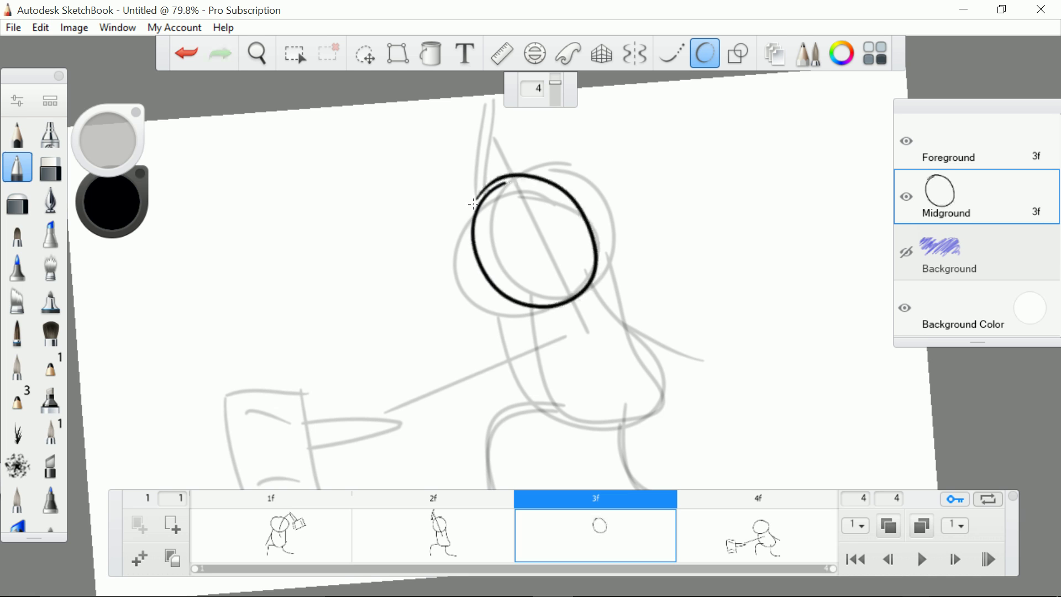
key(ctrl+z)
mouse_move(506, 182)
mouse_down()
mouse_move(474, 232)
mouse_move(603, 244)
mouse_move(475, 215)
mouse_up()
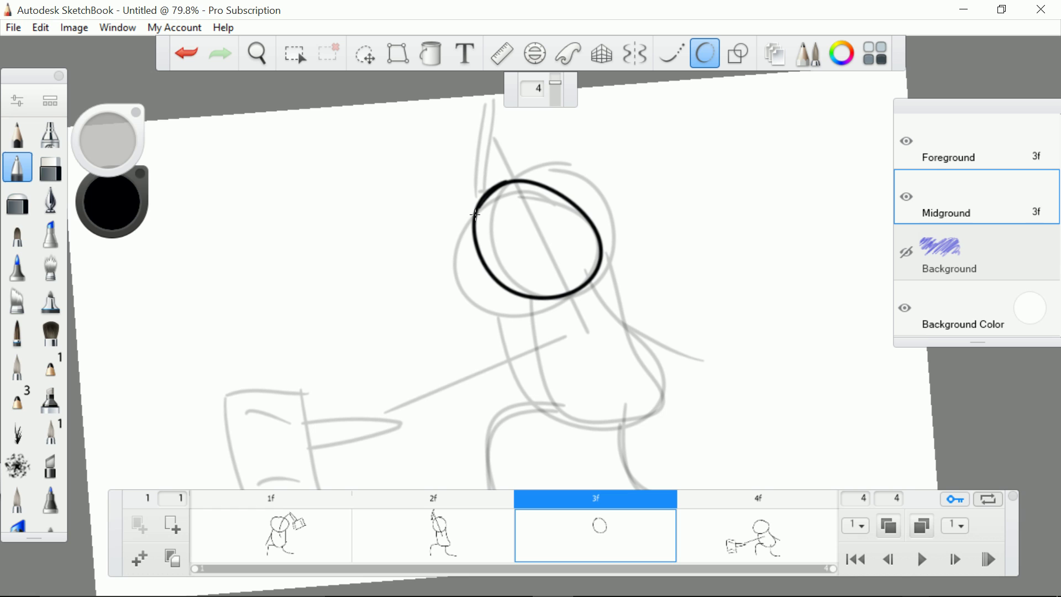
Draw the torso in frame 3 and a straight arm reaching forward and slightly upward, redoing the arm at a shorter length
mouse_move(517, 295)
mouse_down()
mouse_move(533, 357)
mouse_move(627, 422)
mouse_move(653, 374)
mouse_move(593, 264)
mouse_up()
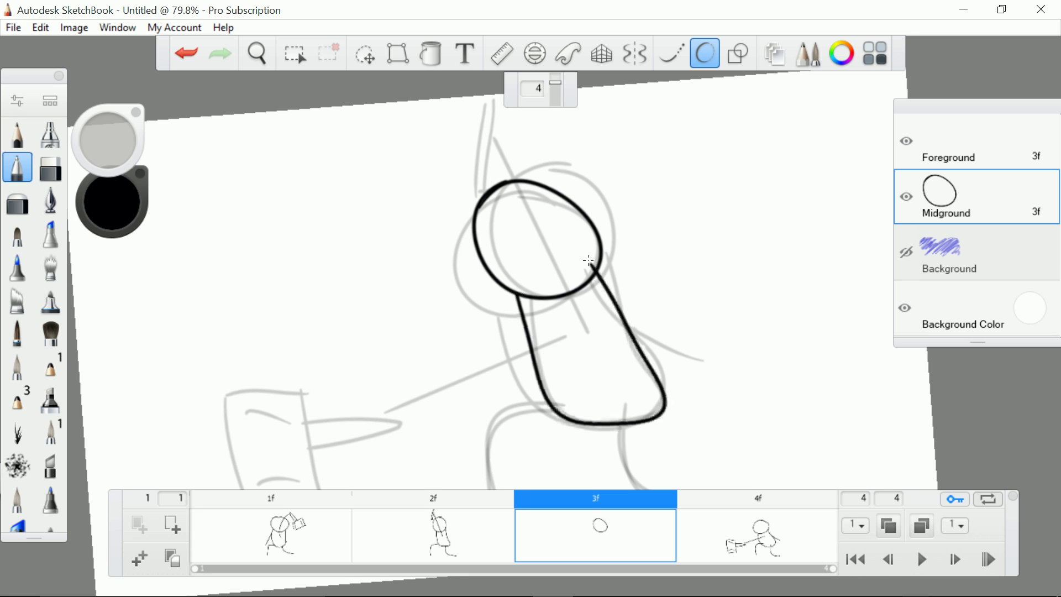
mouse_move(582, 330)
mouse_down()
mouse_move(405, 259)
mouse_move(320, 249)
mouse_up()
key(ctrl+z)
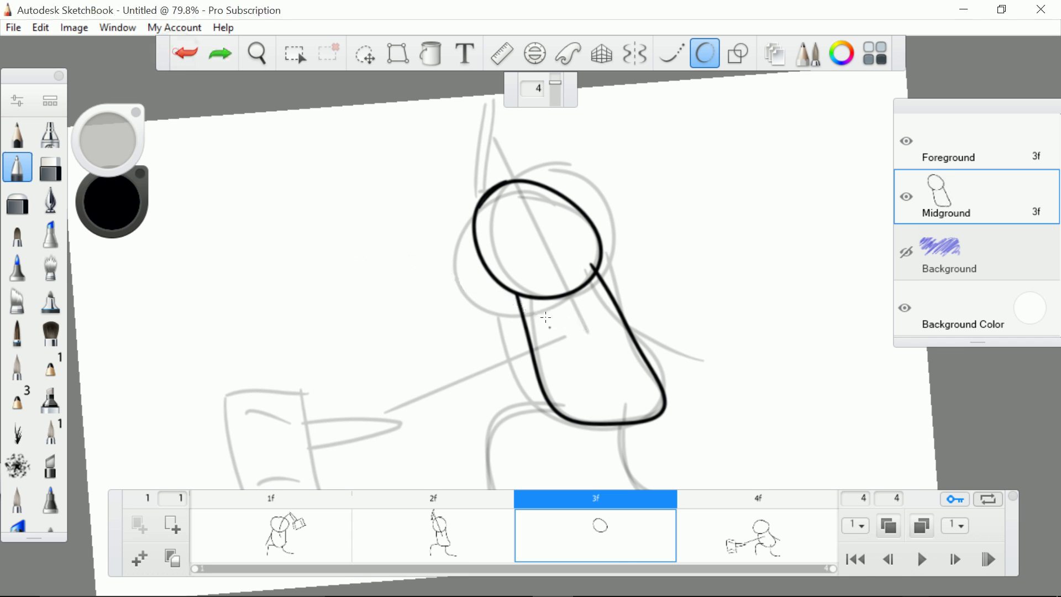
drag(582, 326, 343, 257)
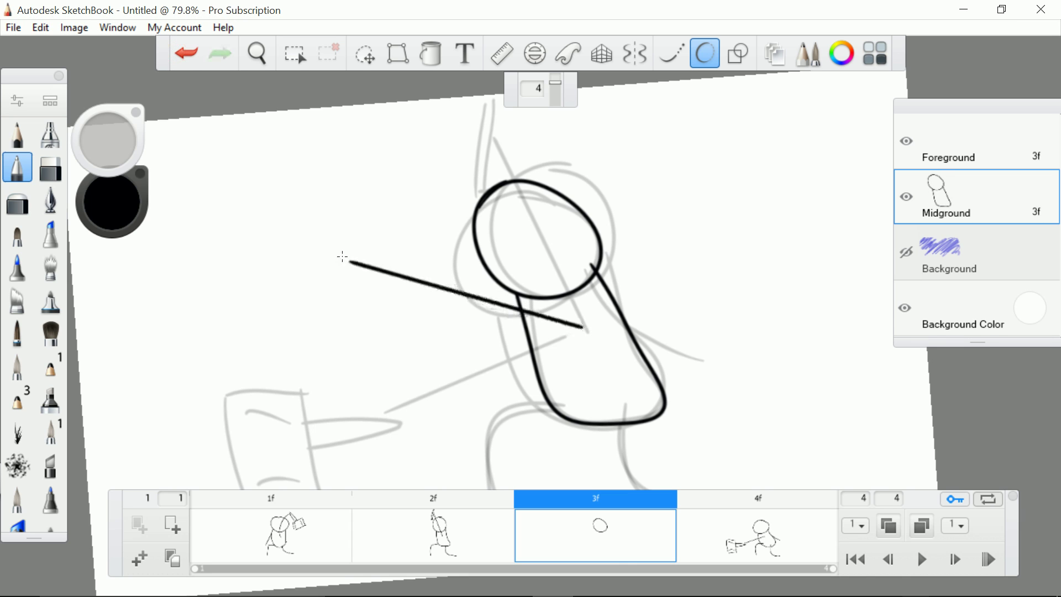
key(ctrl+z)
drag(571, 332, 368, 274)
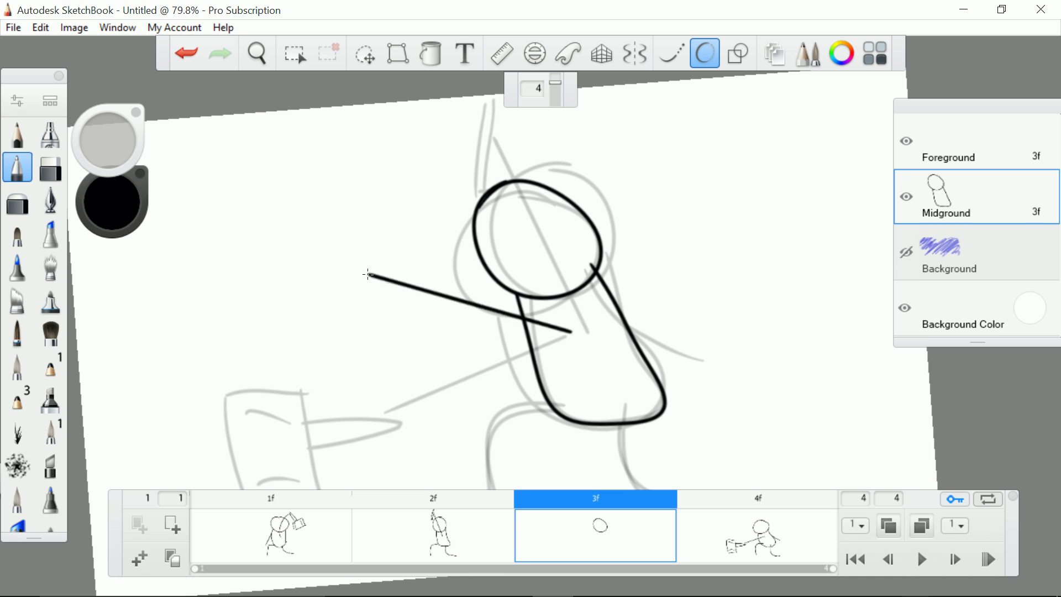
Draw the character's two bent legs in frame 3, following the ghosted legs beneath the torso
scroll(367, 275, down, 2)
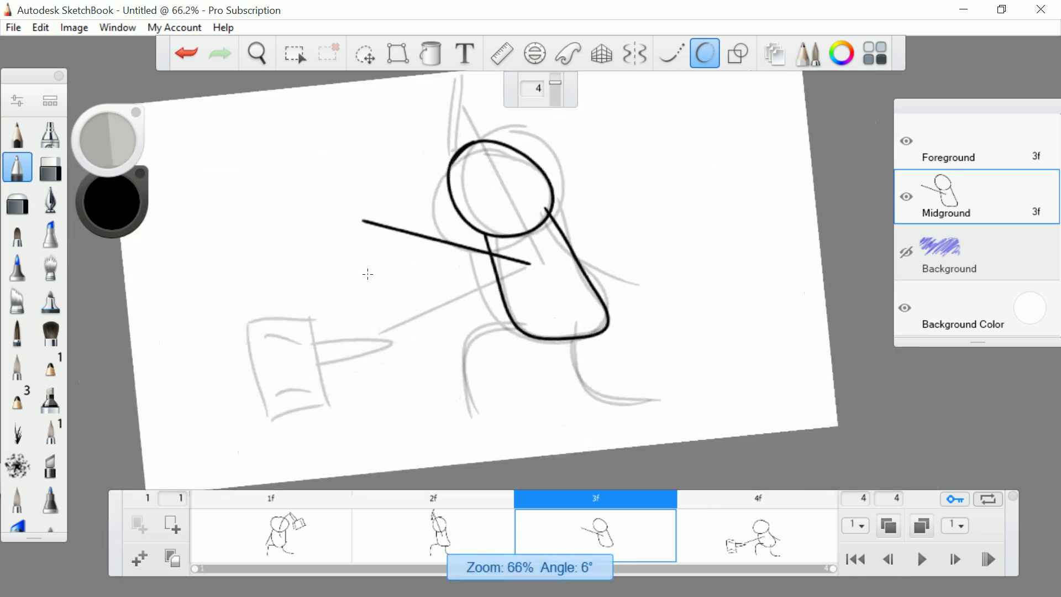
drag(520, 334, 487, 423)
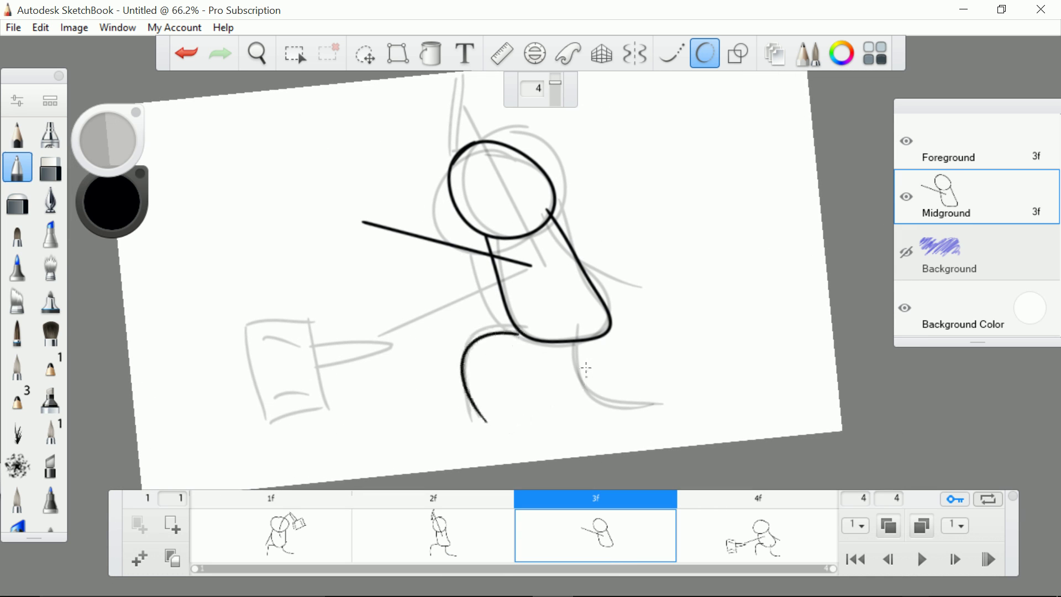
mouse_move(578, 331)
mouse_down()
mouse_move(585, 381)
mouse_move(650, 412)
mouse_up()
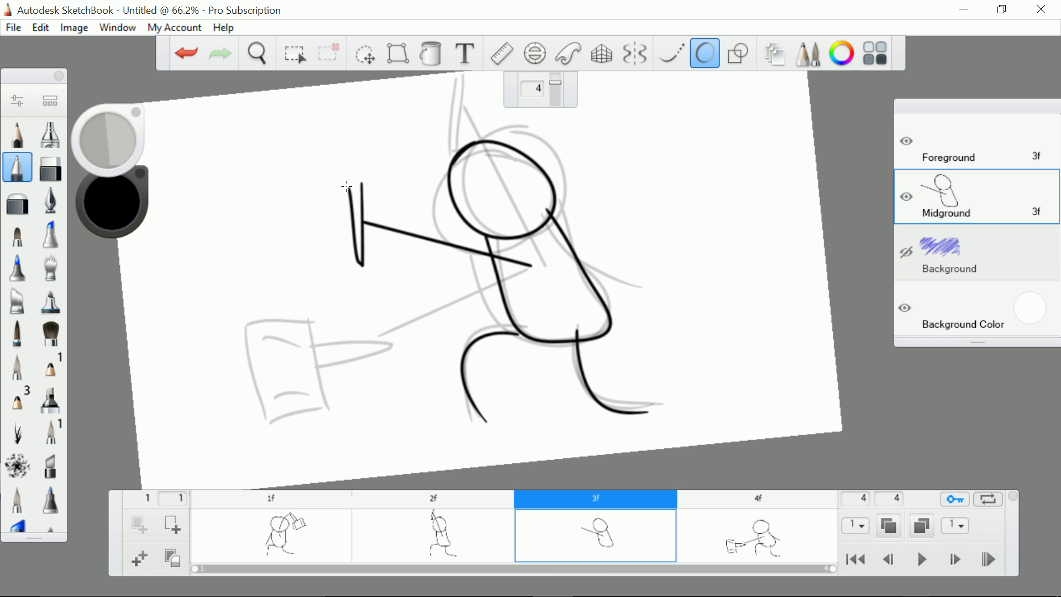
Draw the hammer at the end of frame 3's arm, with a tapered handle and a tilted rectangular head with two detail strokes
scroll(346, 187, up, 5)
click(368, 288)
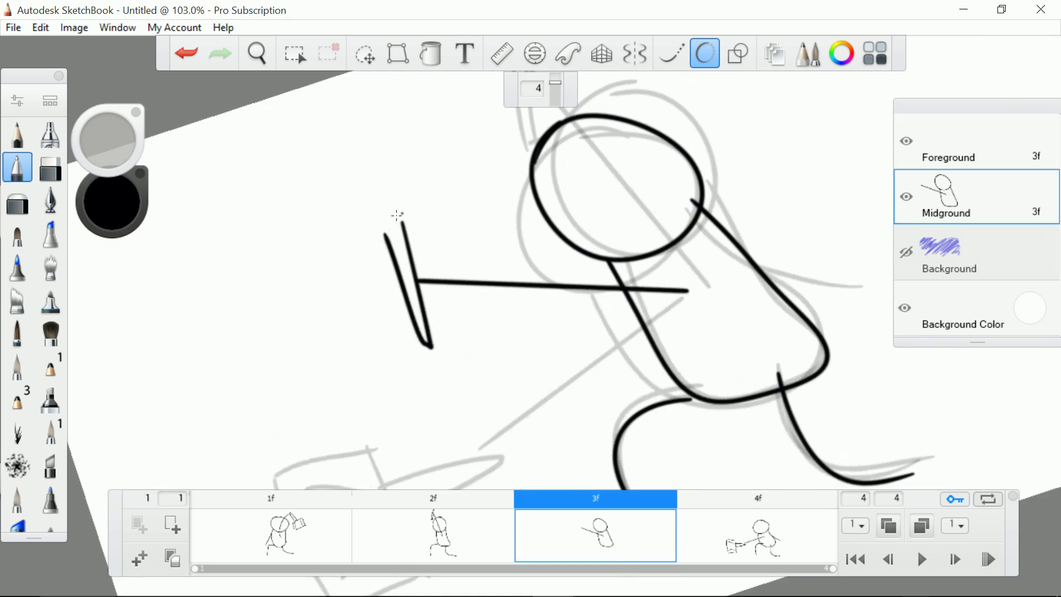
drag(340, 272, 430, 195)
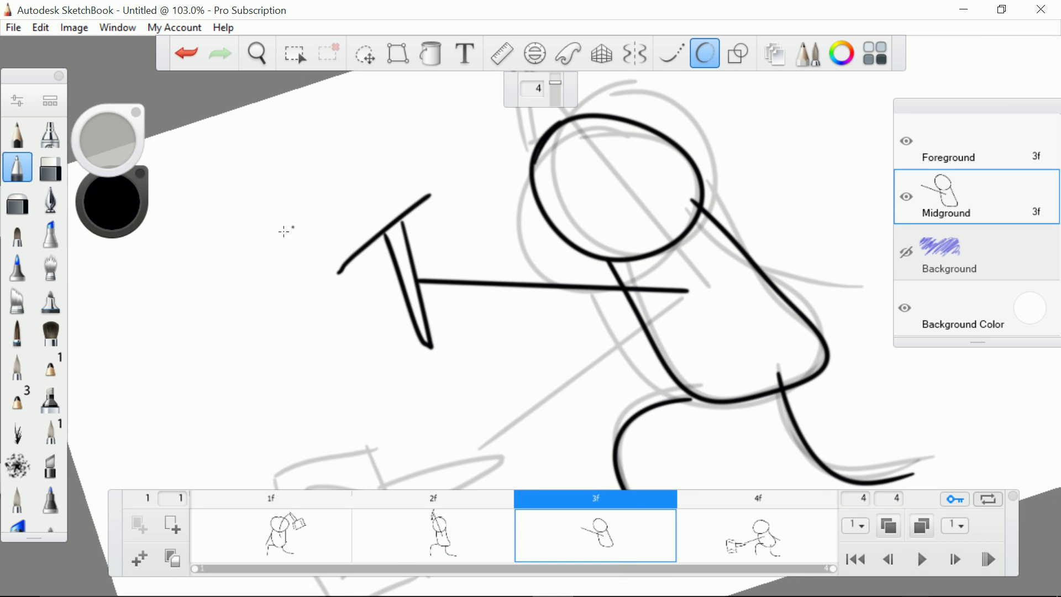
mouse_move(276, 224)
mouse_down()
mouse_move(387, 132)
mouse_move(437, 196)
mouse_up()
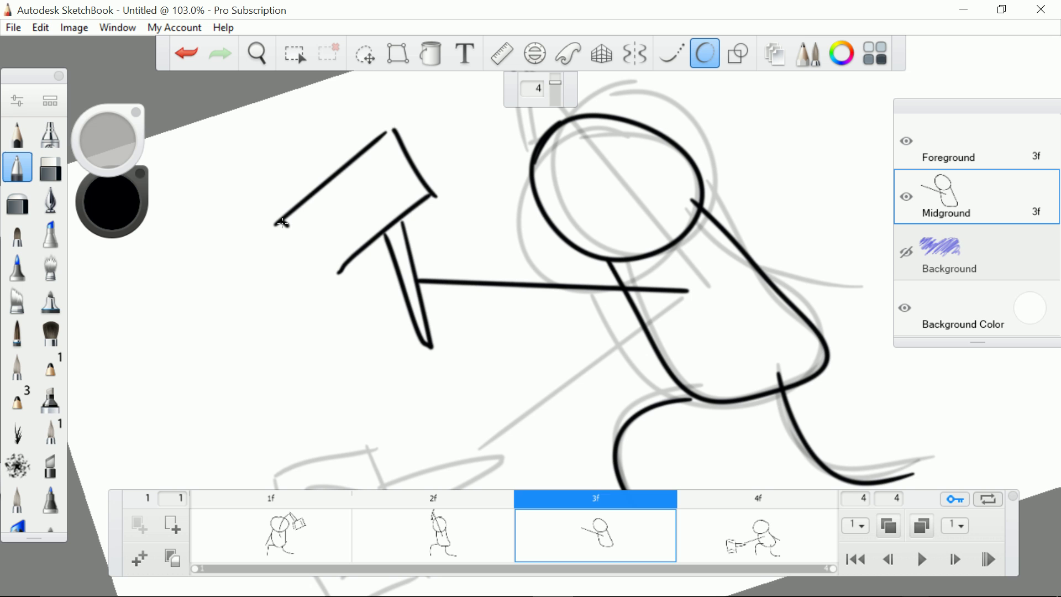
drag(281, 224, 338, 286)
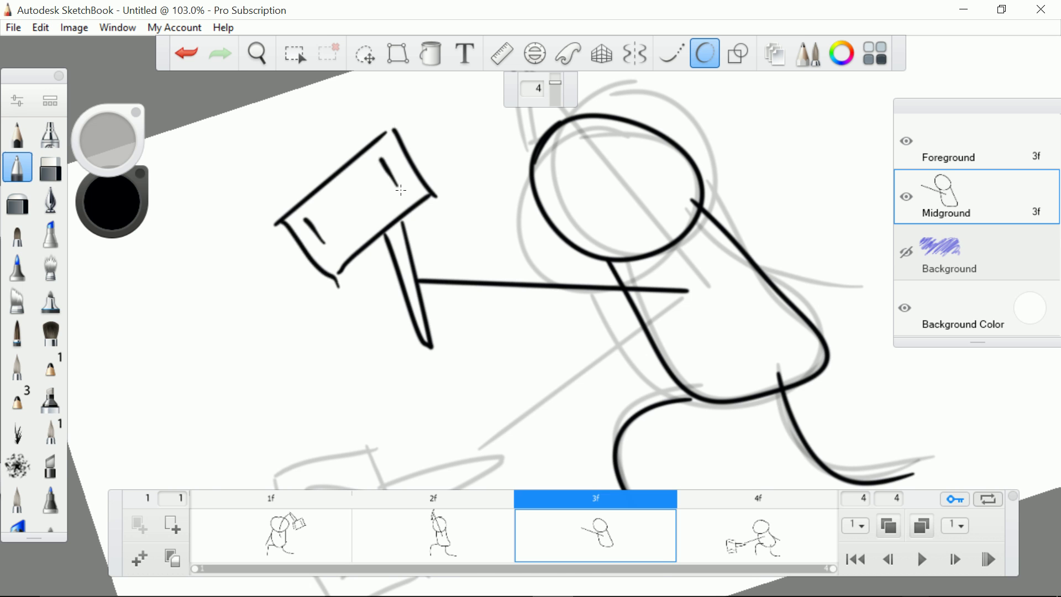
Play the four-frame animation to review the hammer swing, and stop it
scroll(400, 190, down, 4)
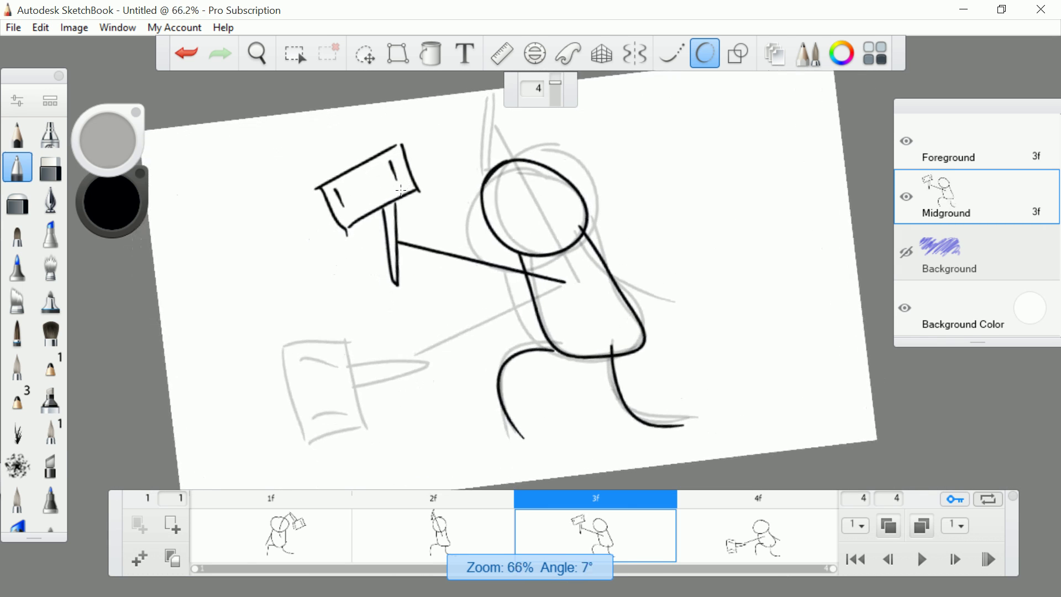
click(916, 566)
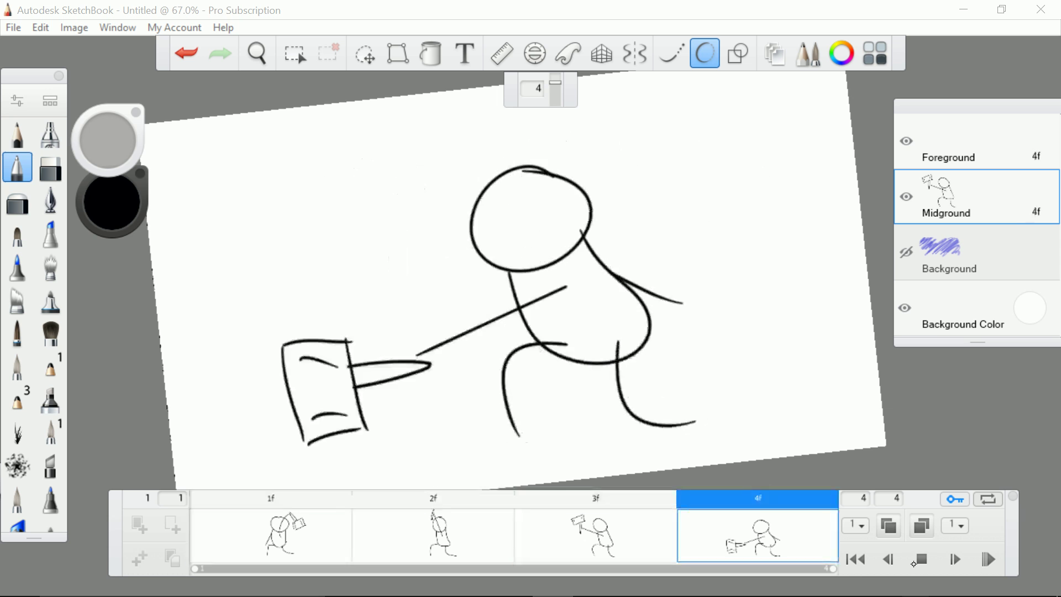
click(920, 561)
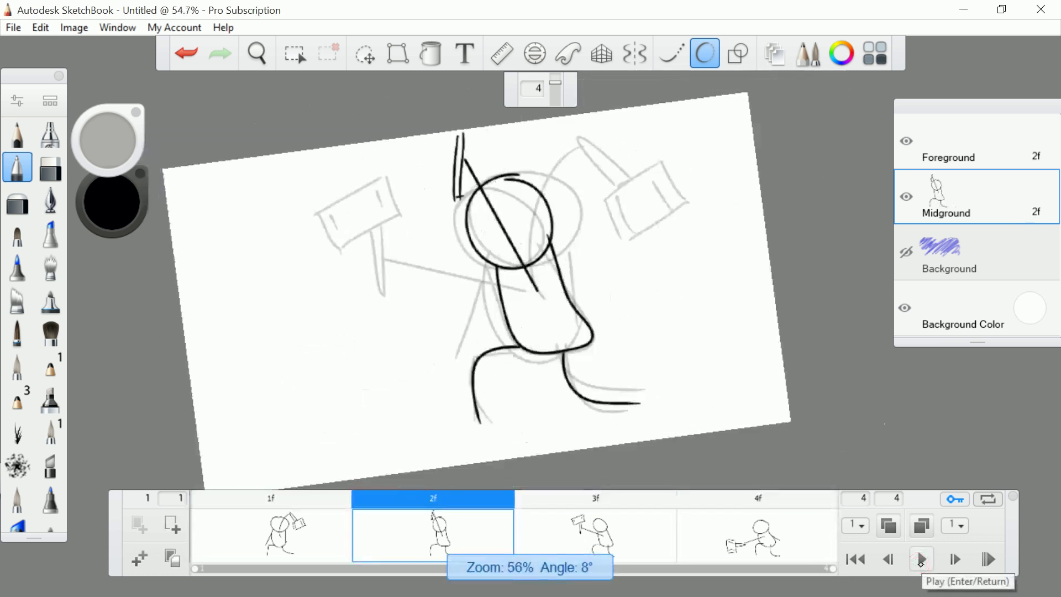
In frame 1, select the Background layer, make it visible, and set the eraser size to 54.8
click(289, 554)
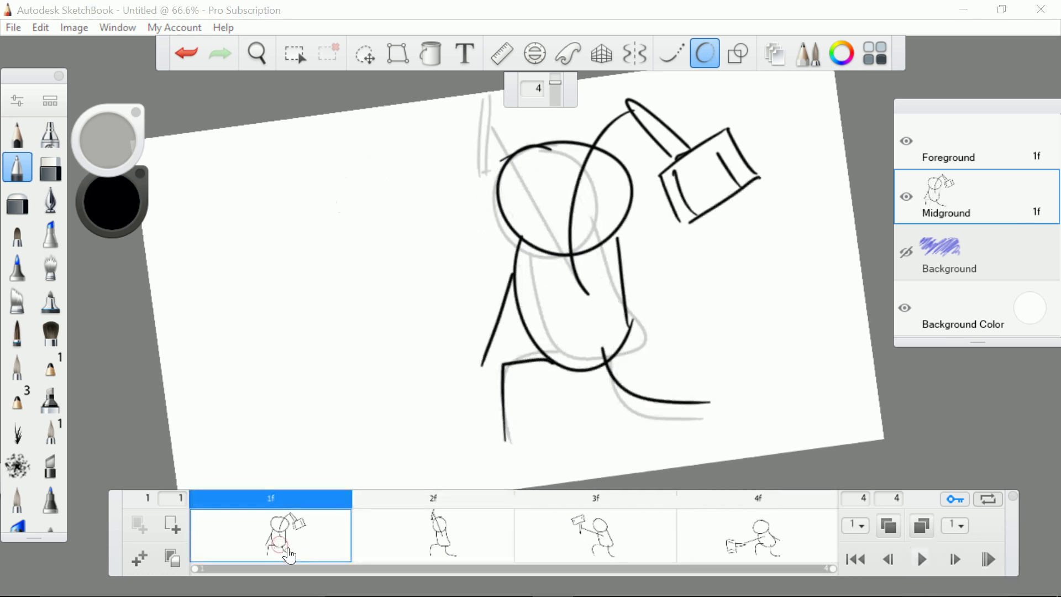
click(365, 53)
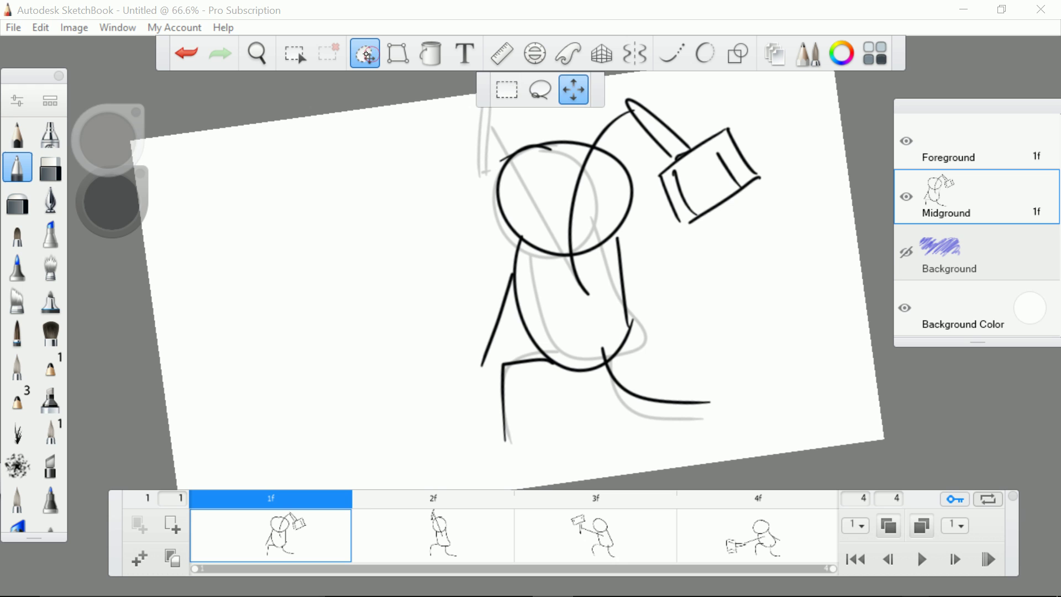
click(969, 259)
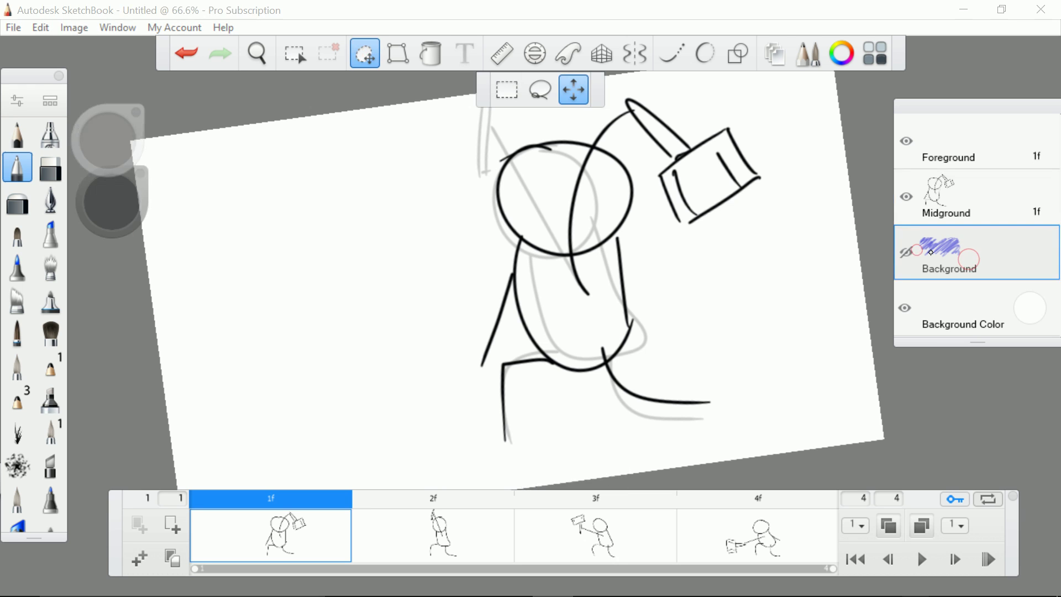
click(907, 252)
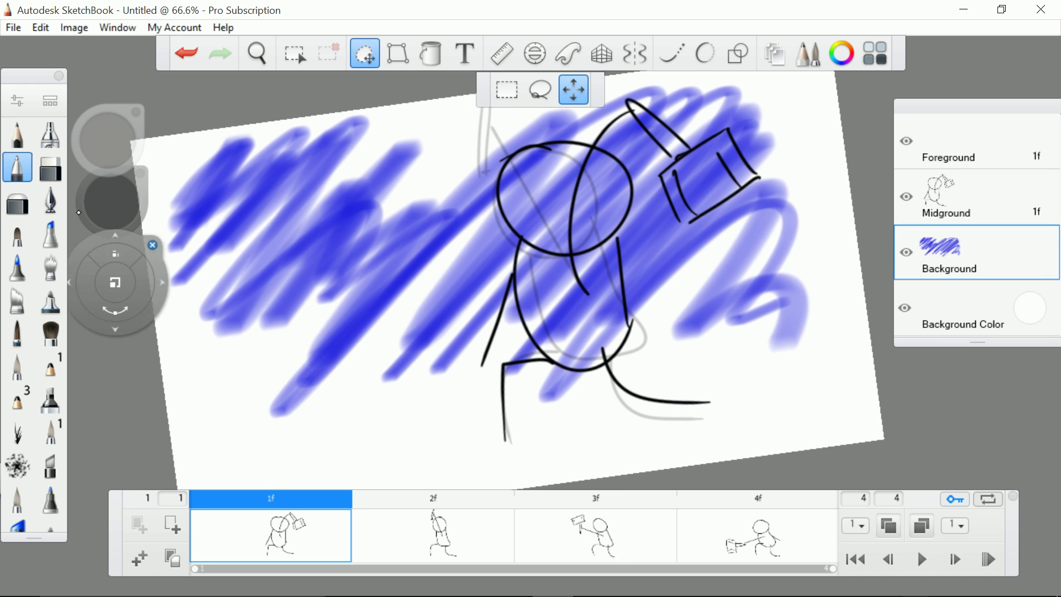
click(50, 167)
drag(110, 139, 127, 140)
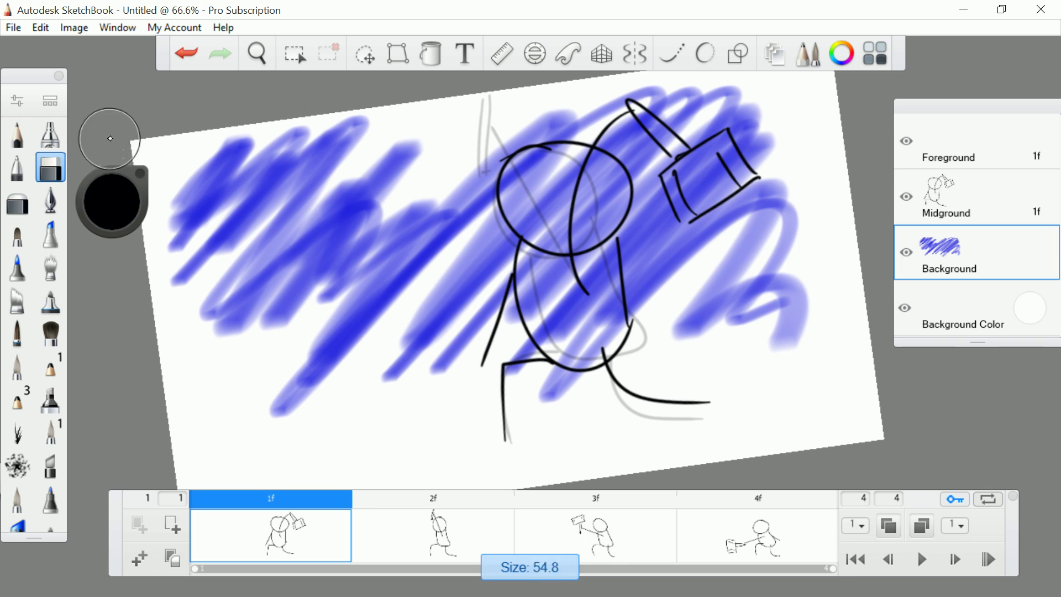
Erase all the blue scribbles from the Background layer
drag(299, 129, 168, 227)
drag(232, 321, 409, 150)
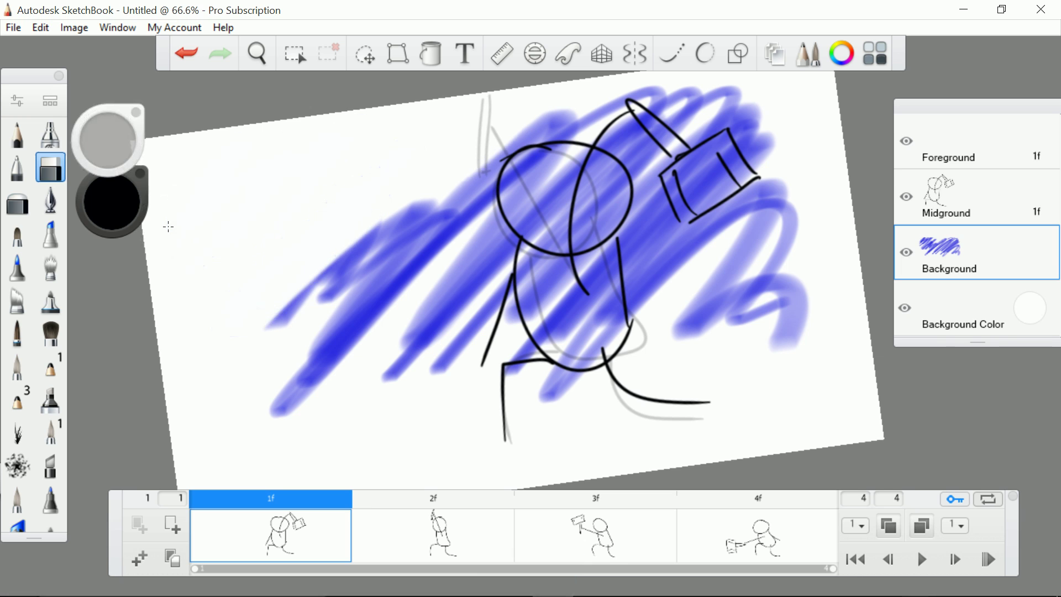
drag(310, 365, 608, 111)
drag(276, 409, 674, 94)
drag(420, 326, 730, 94)
drag(575, 244, 774, 107)
drag(586, 293, 796, 177)
drag(614, 348, 807, 216)
drag(539, 400, 614, 337)
drag(509, 371, 625, 315)
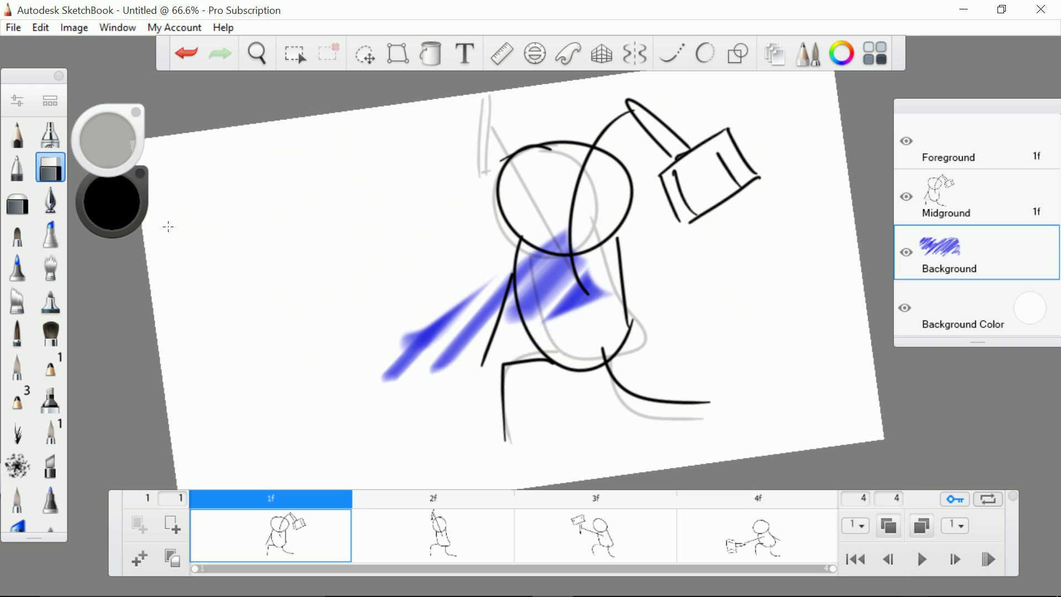
drag(387, 379, 613, 287)
drag(426, 326, 586, 237)
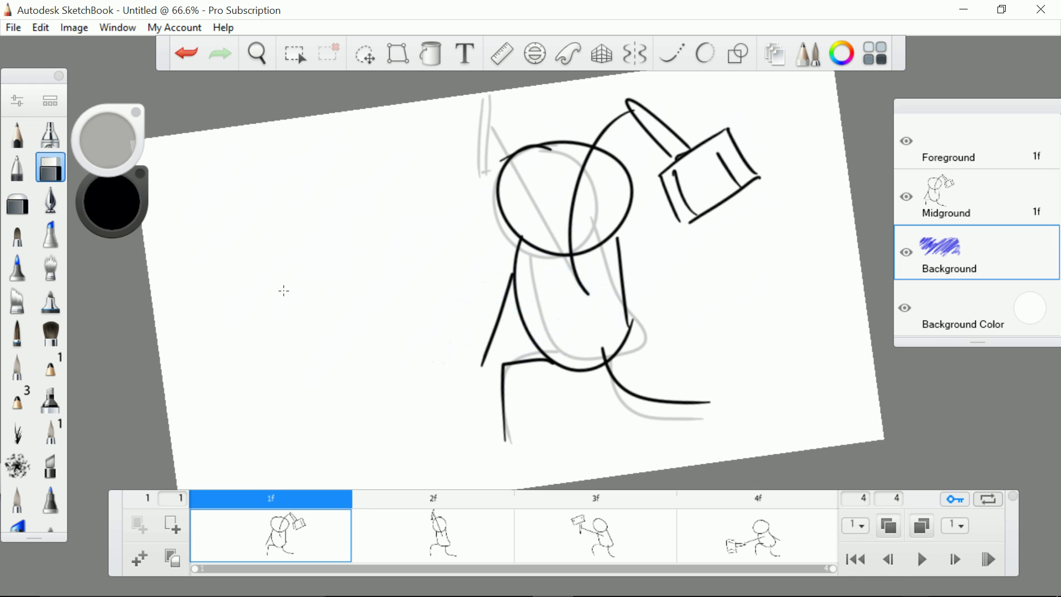
Switch to the inking pen and lay a horizontal ruler across the canvas at the level of the character's feet
click(43, 197)
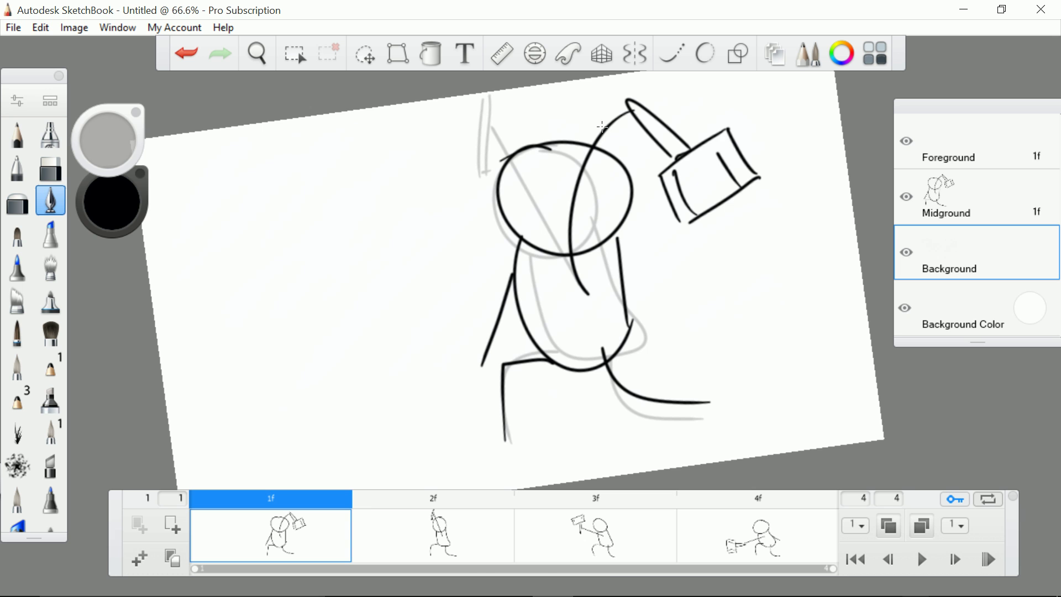
scroll(603, 127, down, 2)
scroll(603, 127, up, 1)
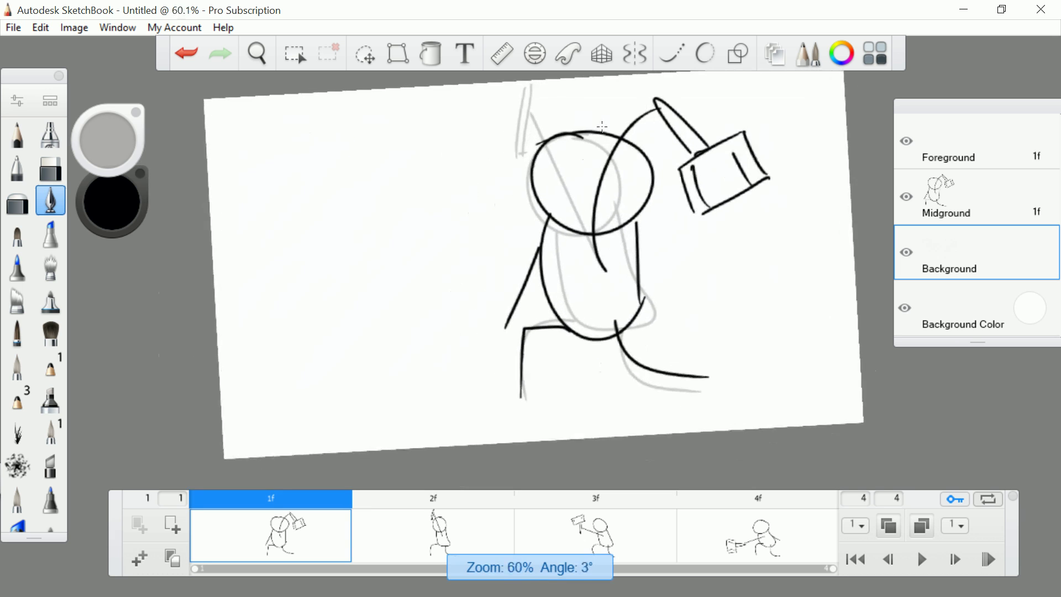
scroll(603, 127, down, 1)
scroll(602, 126, up, 1)
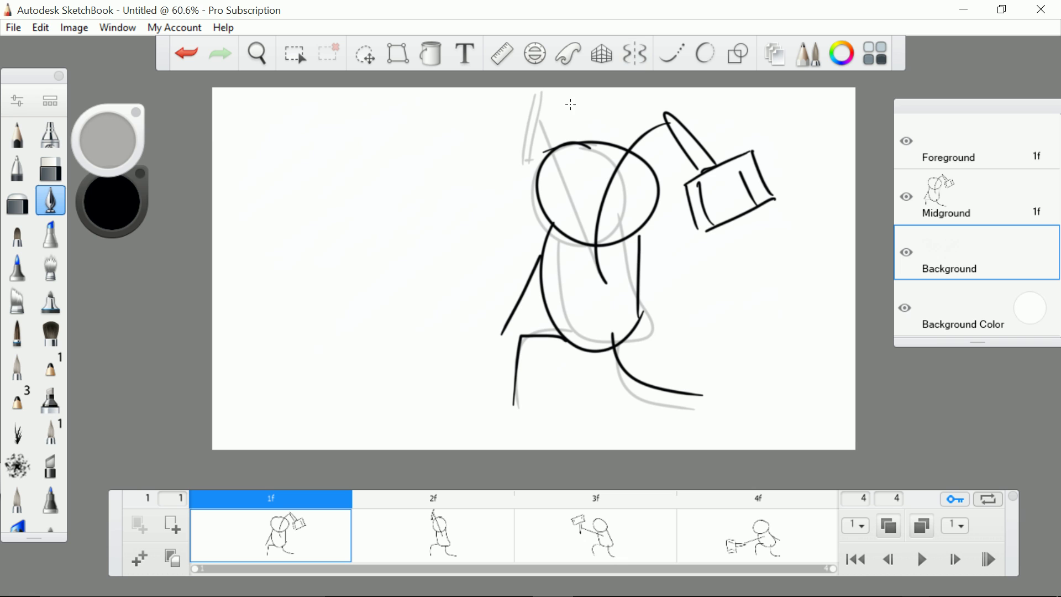
click(501, 53)
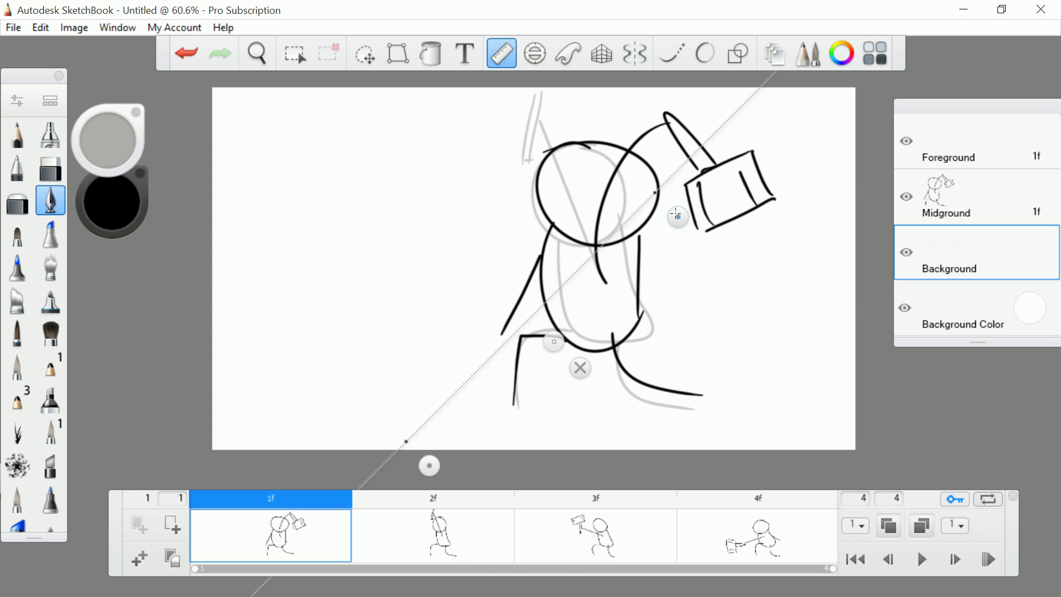
drag(771, 418, 772, 433)
drag(404, 480, 356, 440)
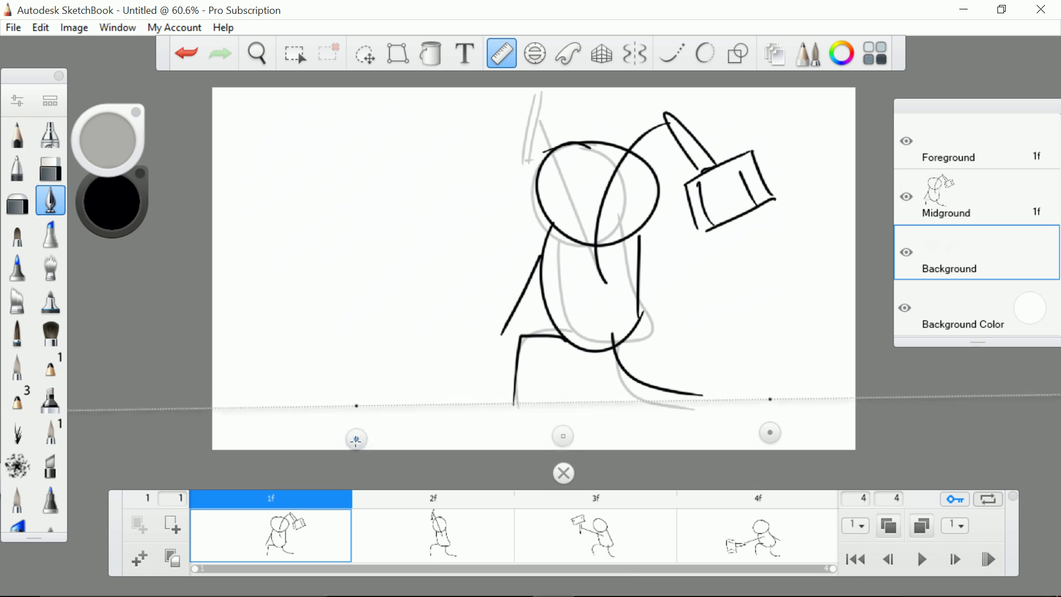
drag(763, 432, 768, 442)
drag(562, 441, 552, 440)
Draw a thick ground line along the ruler on the Background layer, dismiss the ruler, and check the line in frame 2
drag(226, 409, 847, 407)
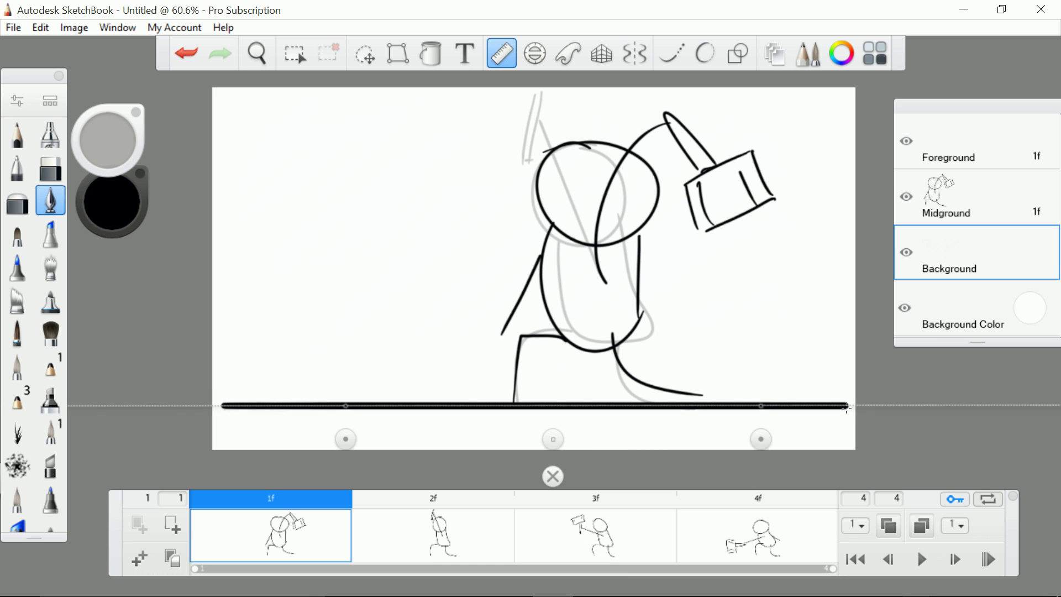
click(553, 476)
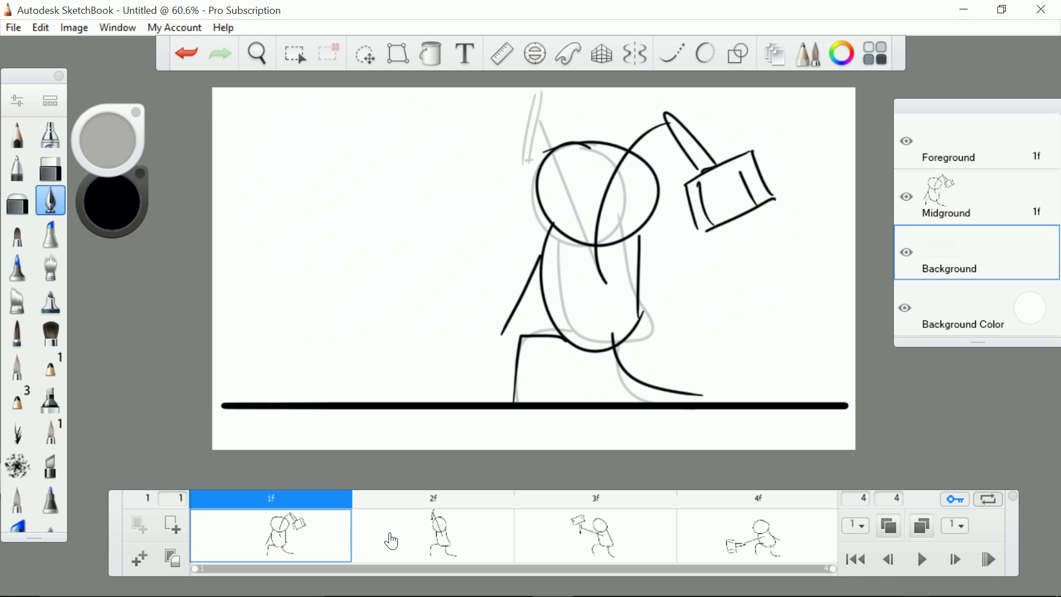
click(432, 539)
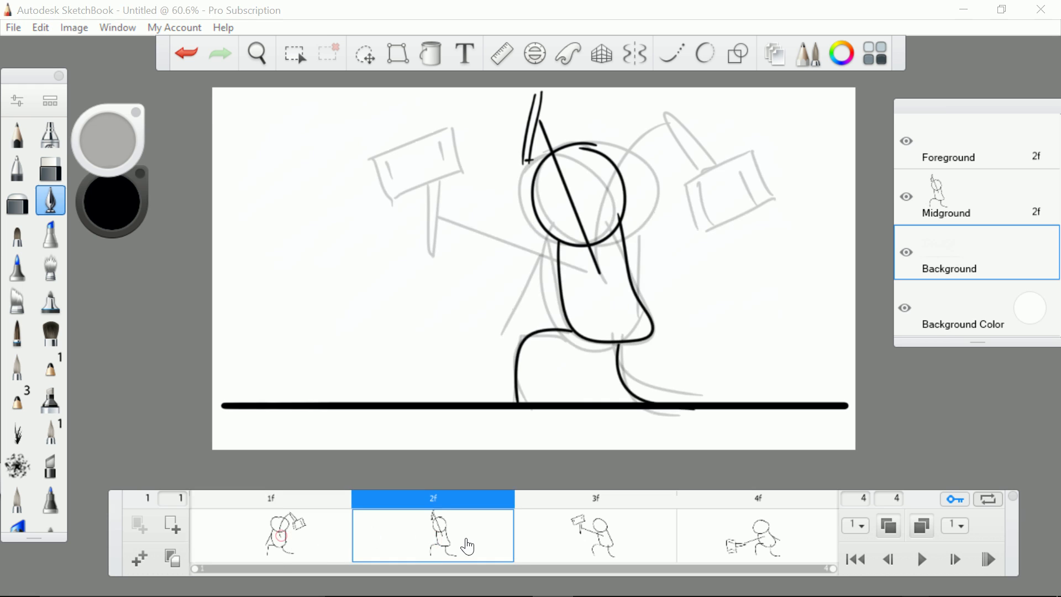
click(295, 554)
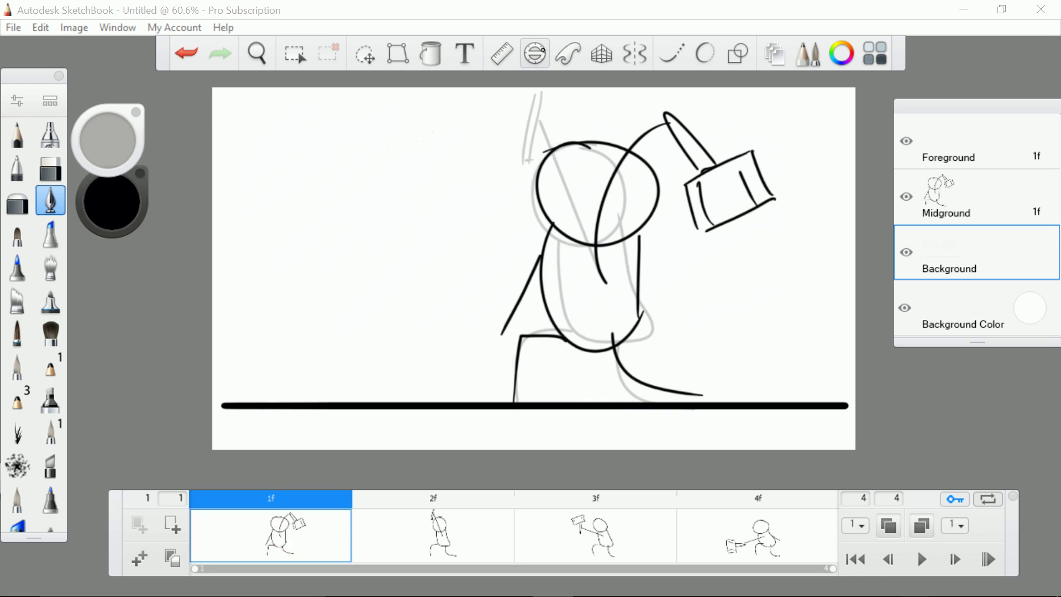
With Quick Transform, scale down frame 1's Midground drawing and move it so the character's feet stand on the ground line
click(372, 58)
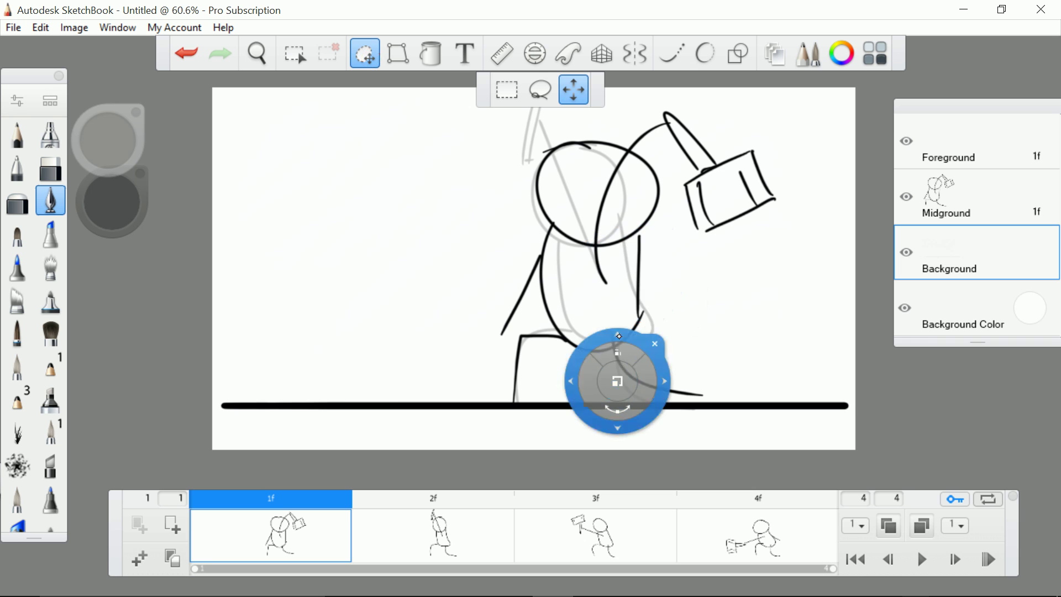
drag(616, 379, 611, 393)
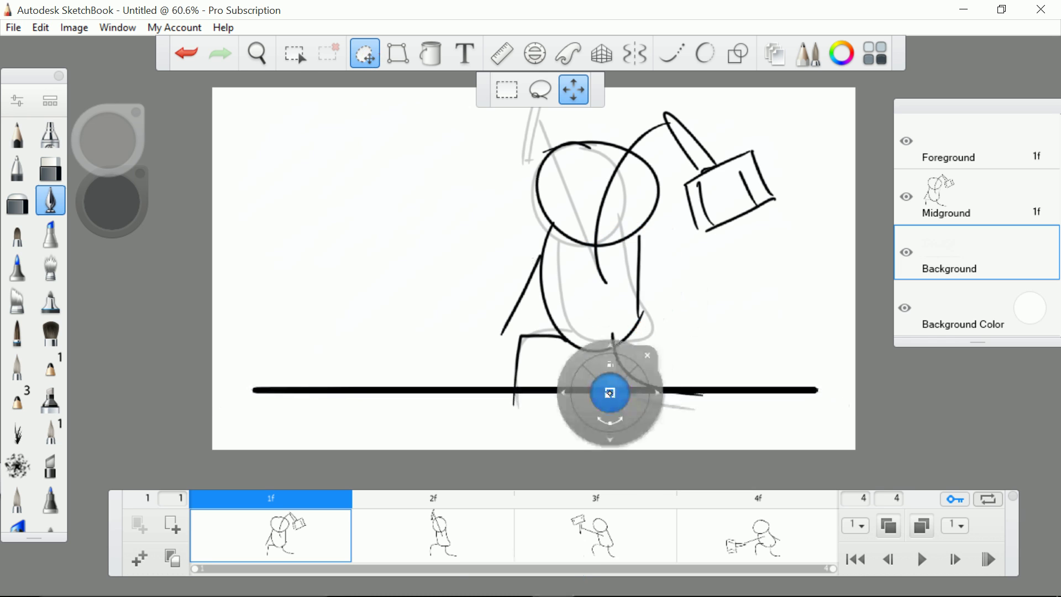
click(190, 51)
click(983, 213)
drag(572, 365, 557, 392)
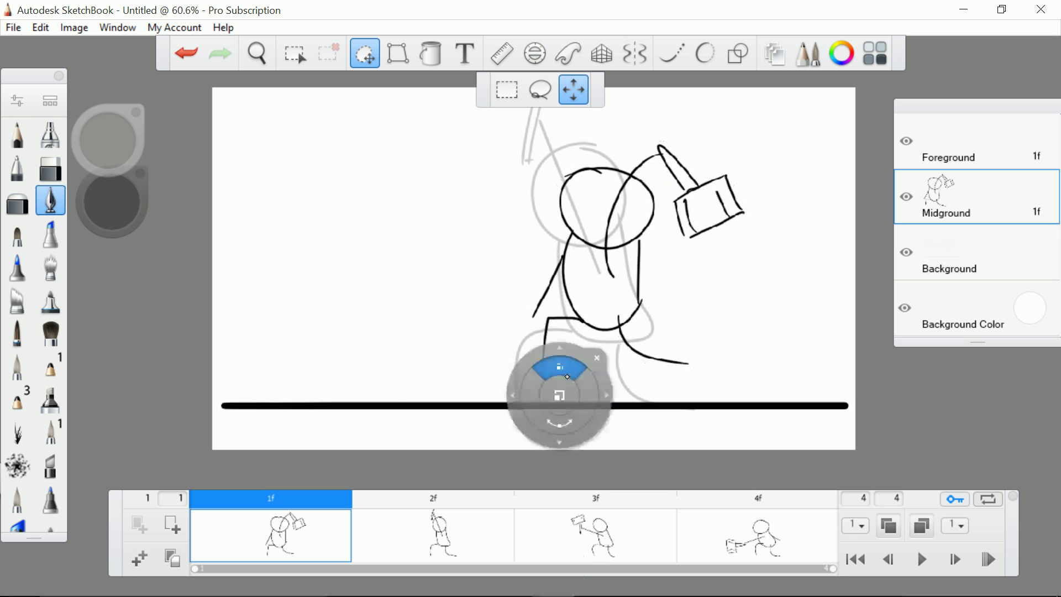
drag(564, 348, 535, 378)
click(601, 388)
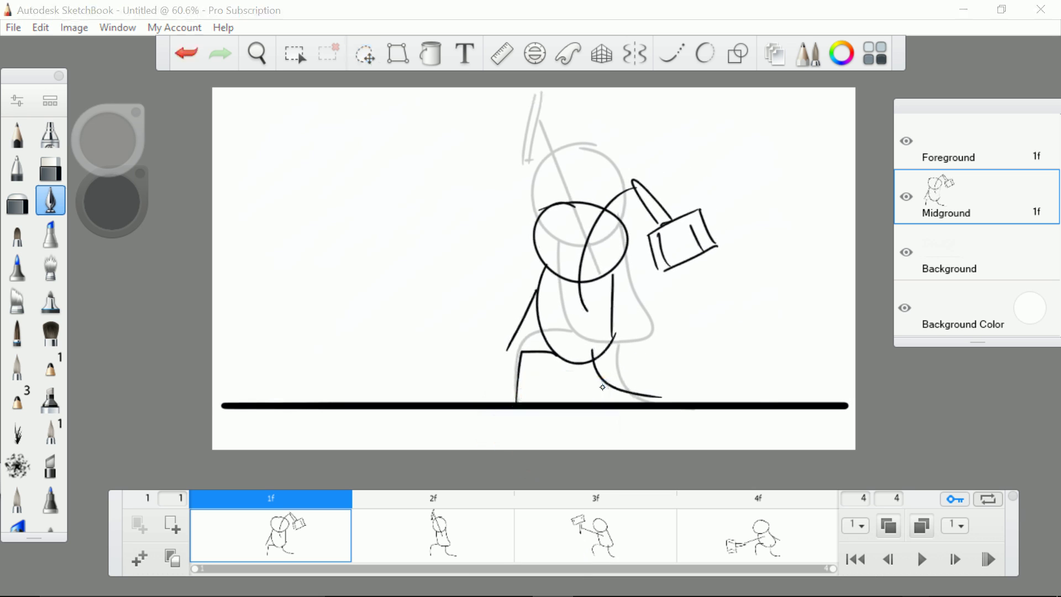
In frame 2, scale down the Midground character and place its feet on the ground line
click(465, 533)
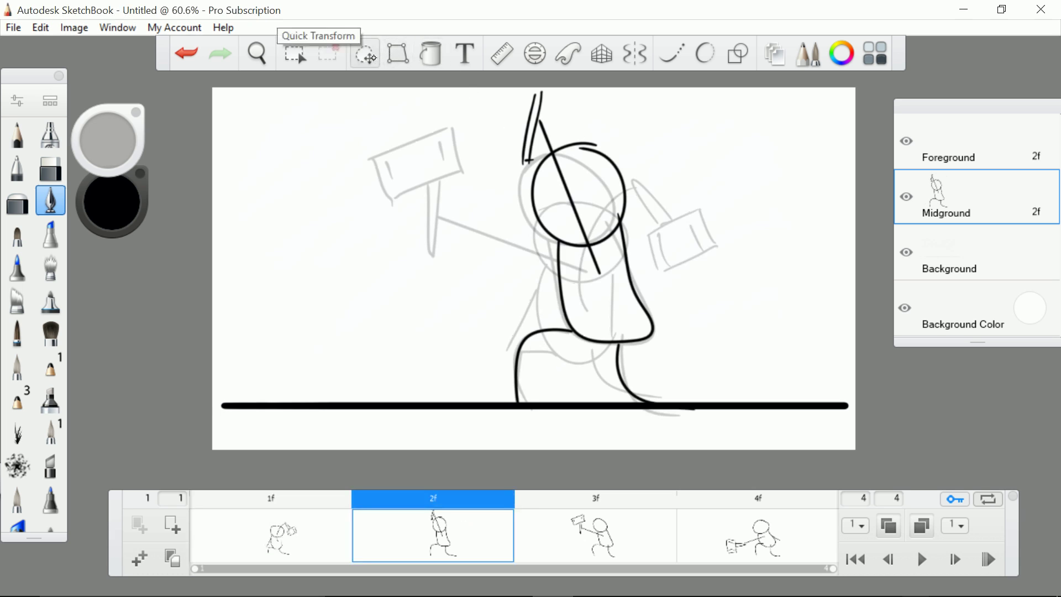
click(367, 55)
click(597, 256)
drag(597, 255, 591, 338)
click(582, 416)
click(581, 415)
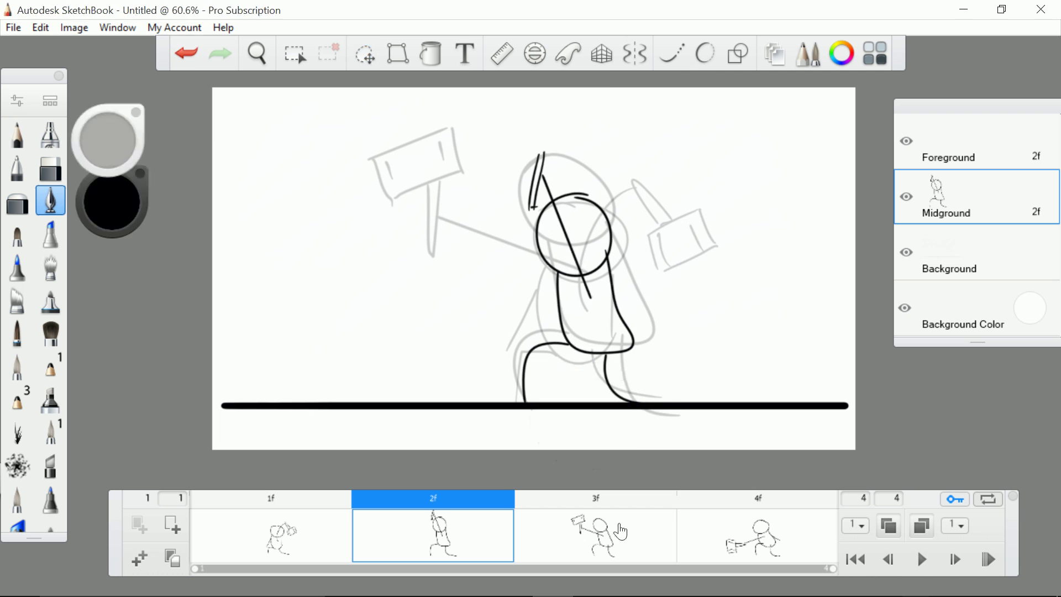
Scale down the Midground characters in frames 3 and 4 and position them on the ground line
click(596, 533)
click(593, 410)
drag(594, 409, 593, 360)
click(728, 525)
key(v)
click(628, 358)
Play back the resized animation, stop it, and go to frame 2 to examine the raised hammer
click(924, 560)
click(924, 560)
click(457, 537)
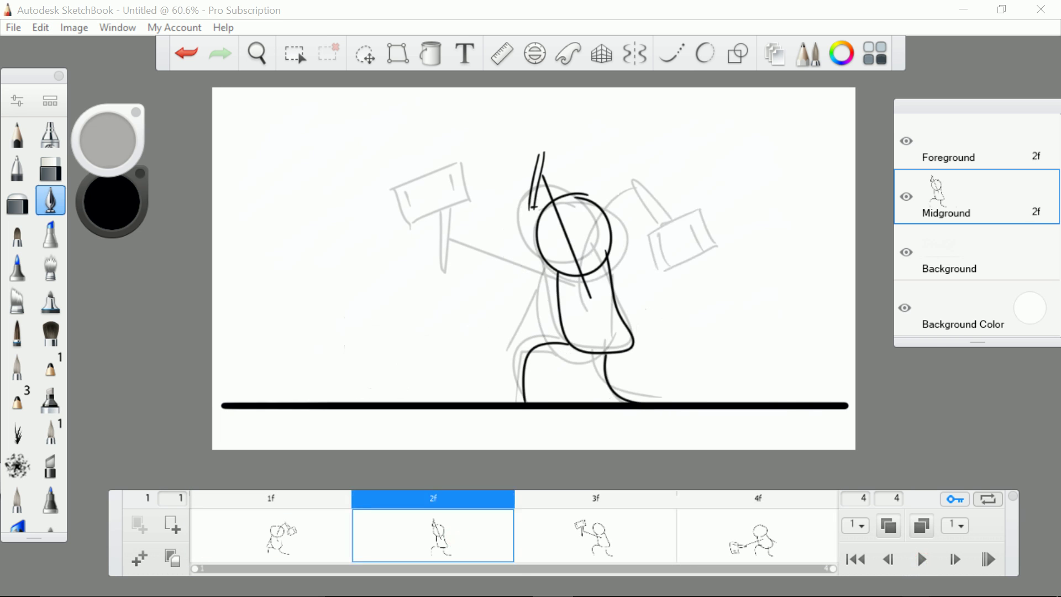
scroll(534, 221, up, 5)
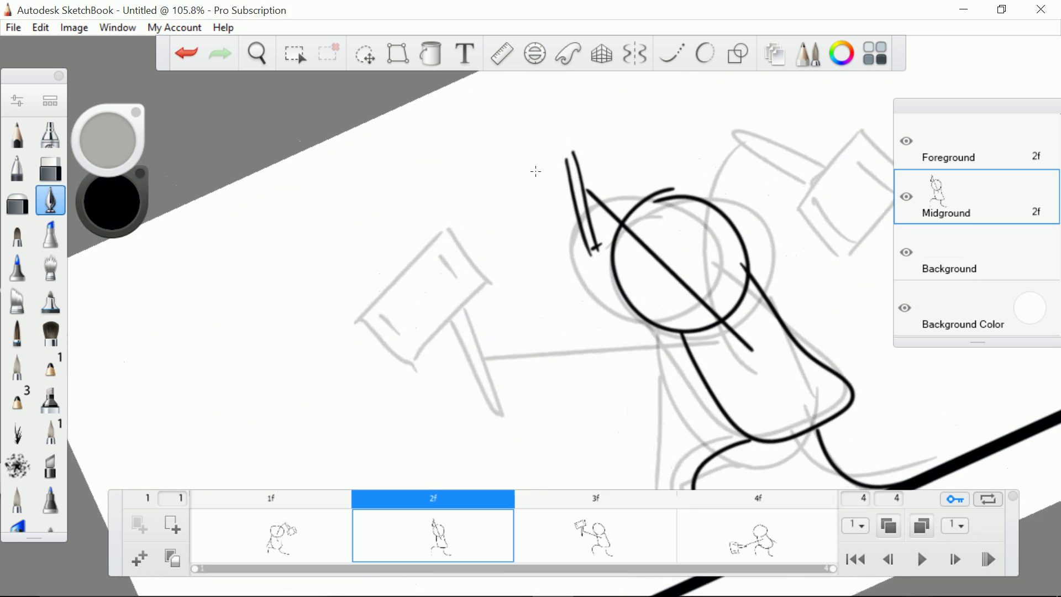
In frame 2, undo the too-thick stroke and draw the raised hammer's rectangular head above the handle with a thinner pen
drag(506, 191, 618, 125)
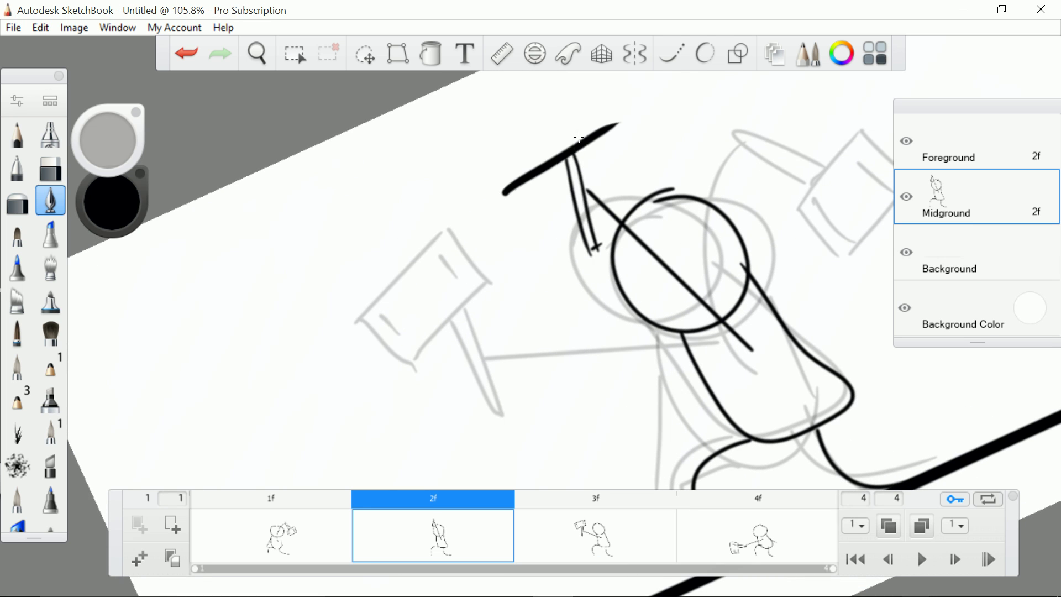
key(ctrl+z)
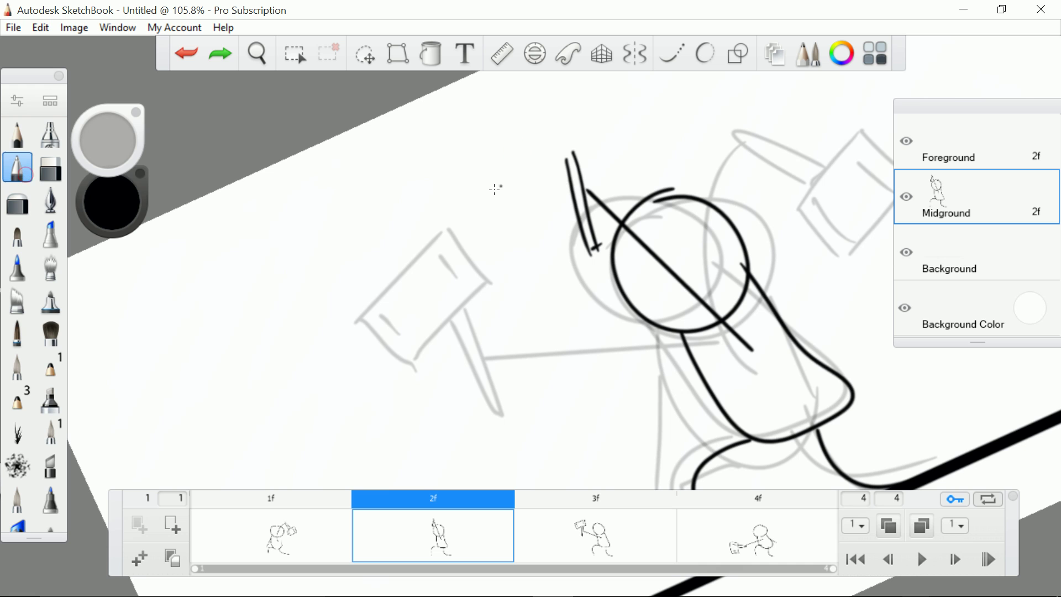
drag(496, 189, 616, 125)
drag(453, 122, 585, 71)
drag(463, 119, 502, 189)
click(591, 64)
click(590, 65)
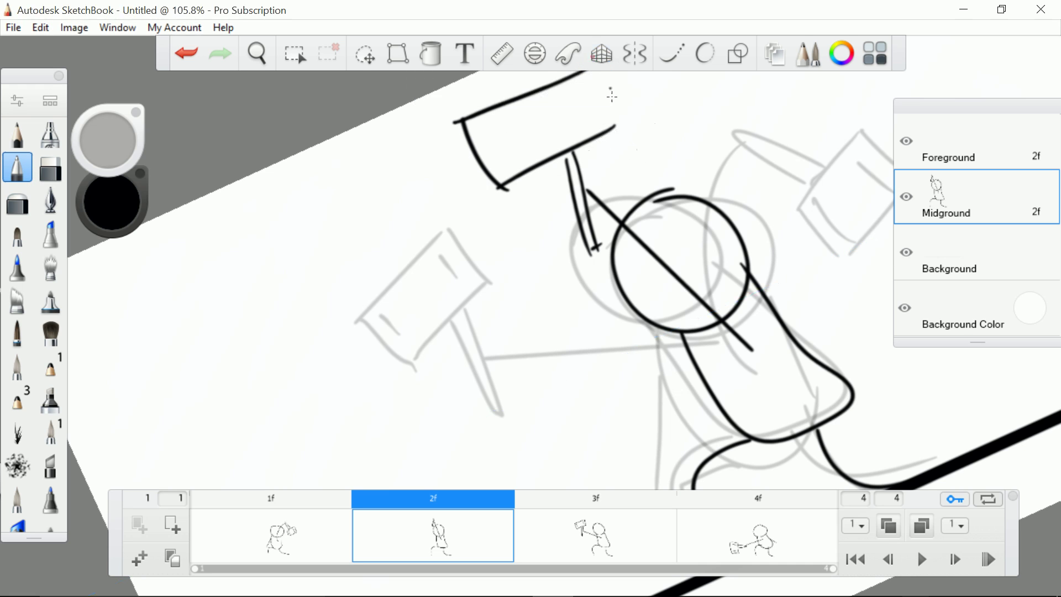
drag(615, 124, 583, 72)
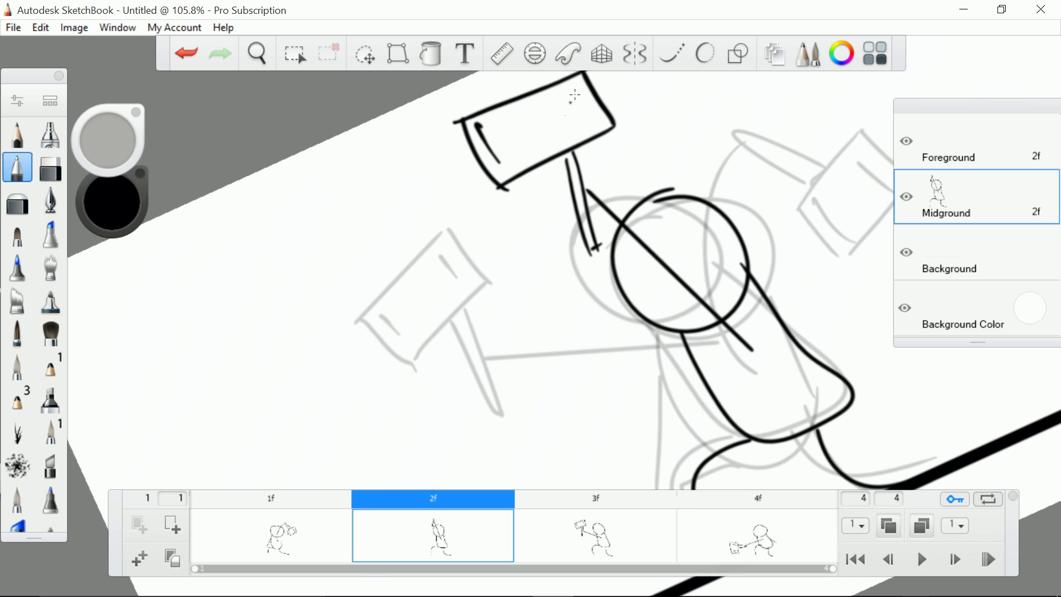
Play back the animation to check the hammer swing, stop it, and go to frame 1
scroll(593, 130, down, 4)
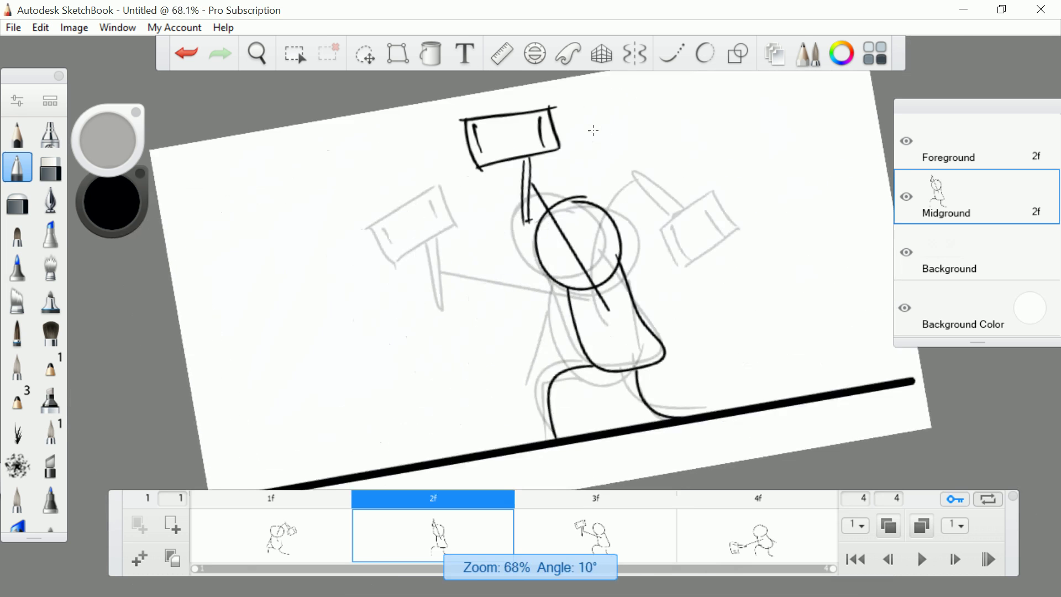
scroll(594, 131, down, 2)
scroll(592, 130, up, 2)
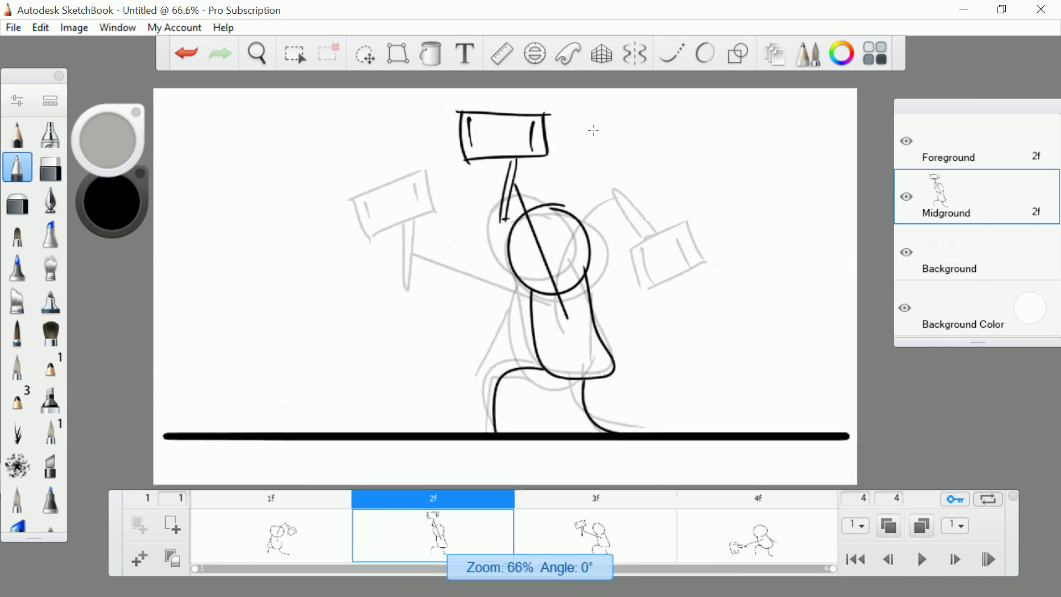
click(921, 560)
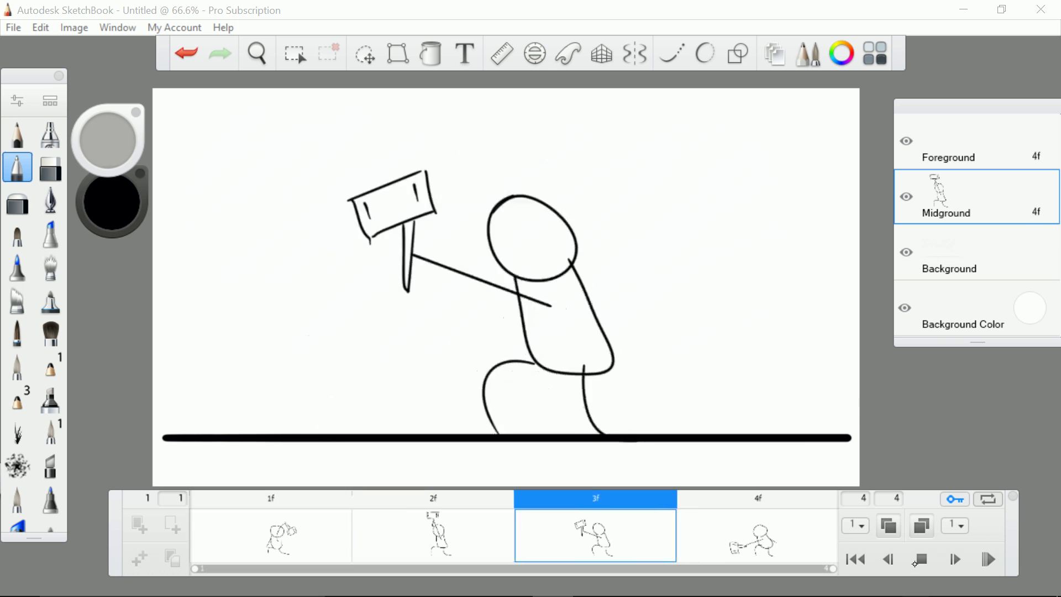
click(921, 560)
click(297, 532)
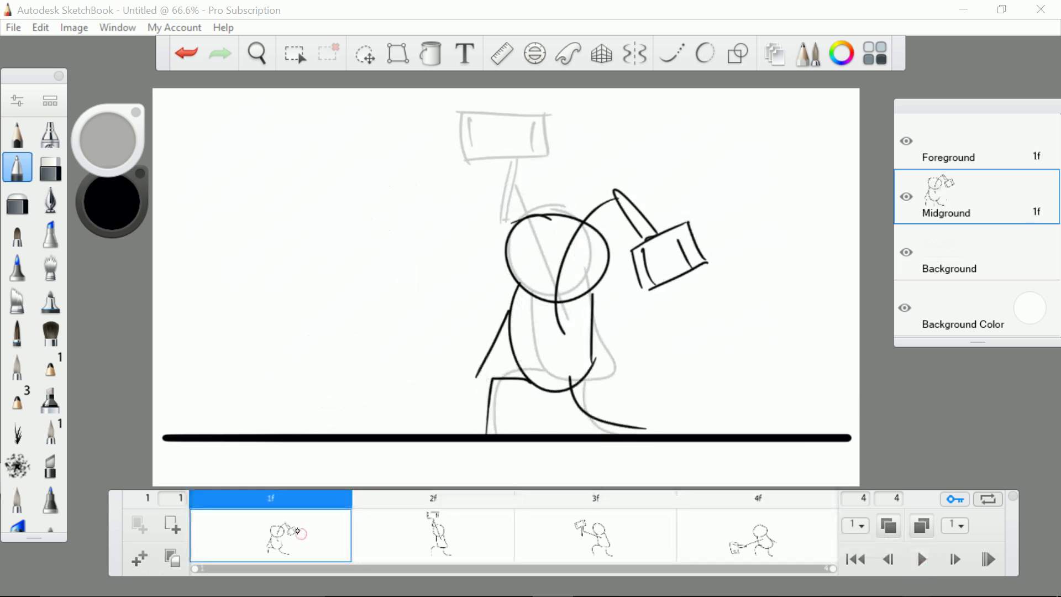
Try a worried face on frame 1's character and undo all of its strokes
scroll(298, 531, up, 3)
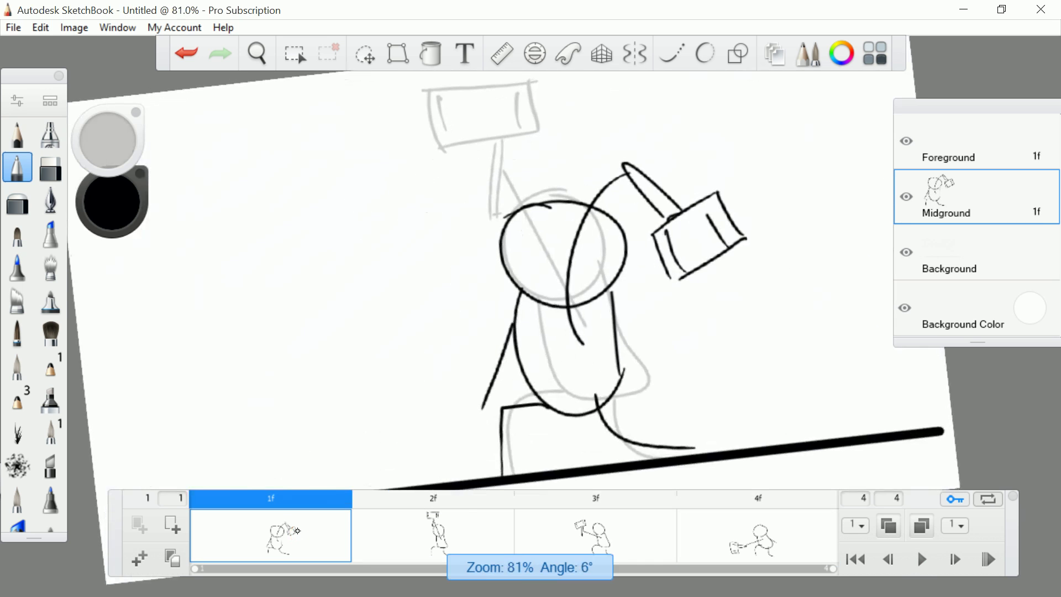
scroll(297, 531, up, 1)
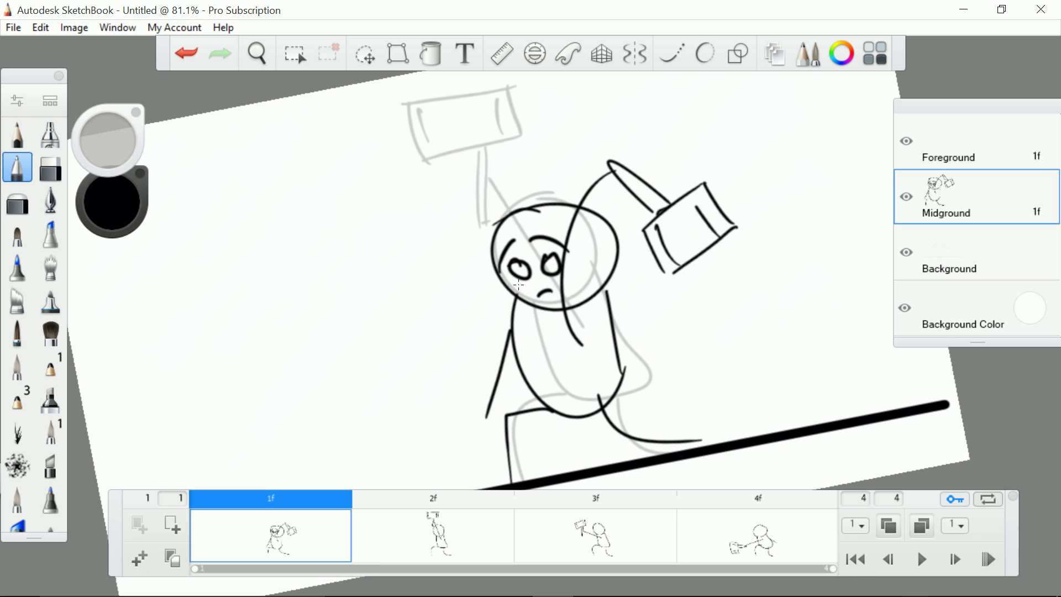
click(187, 52)
click(187, 53)
click(187, 52)
click(187, 52)
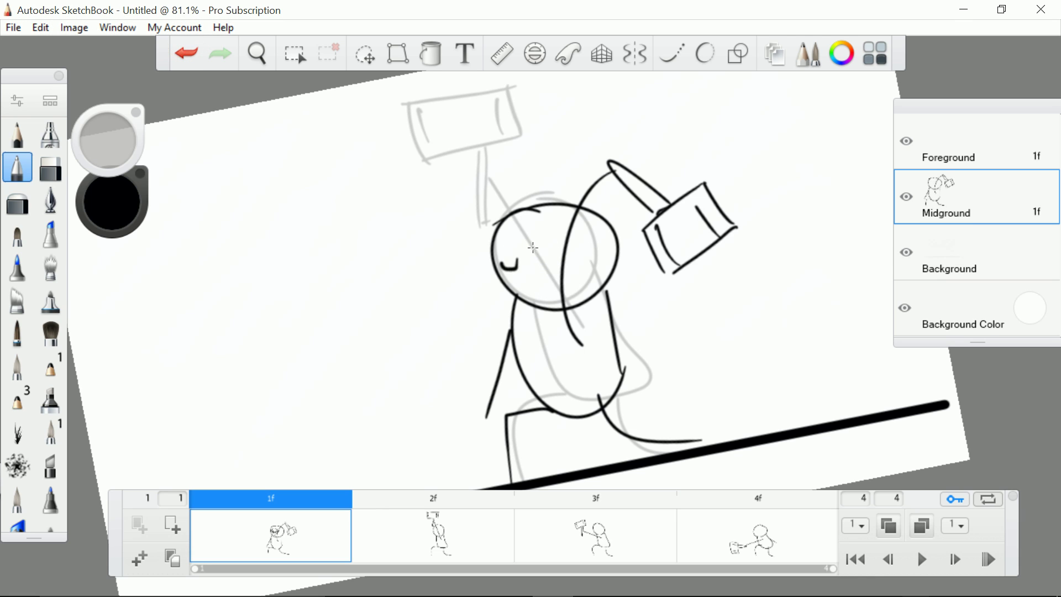
click(187, 53)
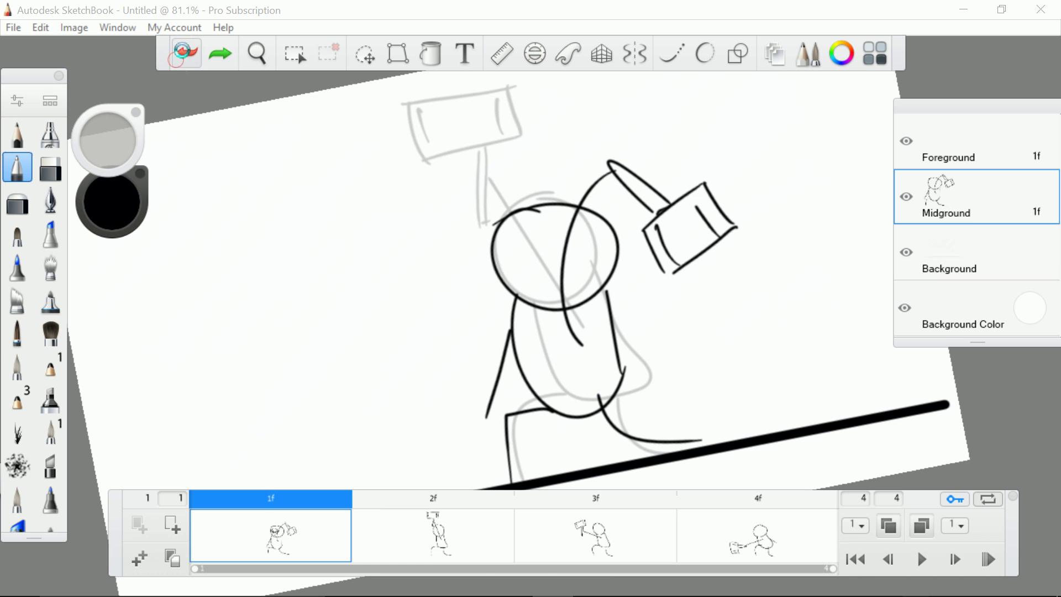
Draw an angry face on frame 1's character with slanted eyebrows, round eyes with pupils, and a small frown
scroll(625, 265, up, 3)
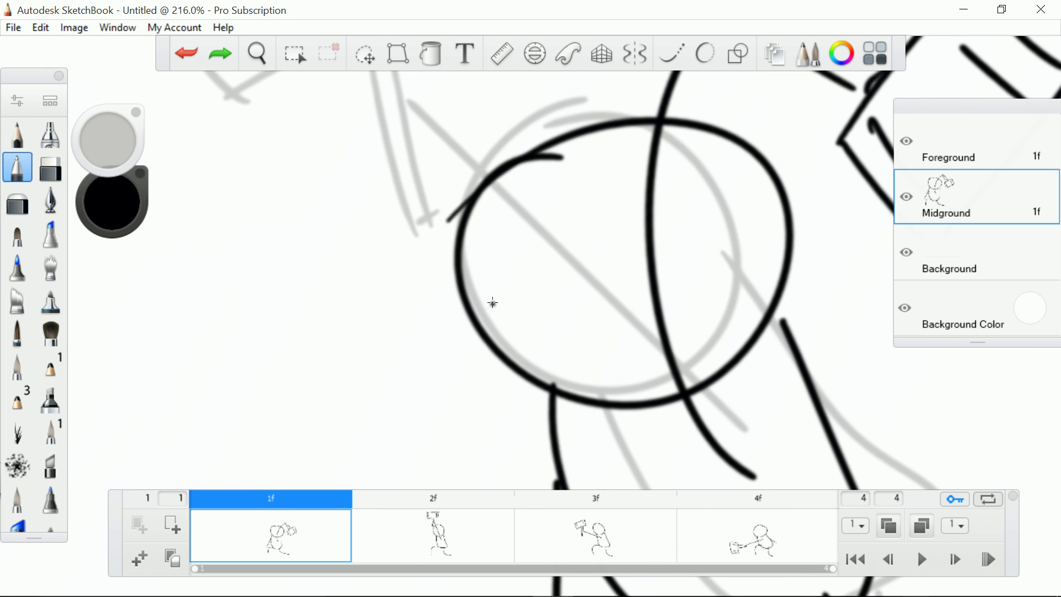
mouse_move(486, 309)
mouse_down()
mouse_move(539, 284)
mouse_move(601, 232)
mouse_move(603, 209)
mouse_up()
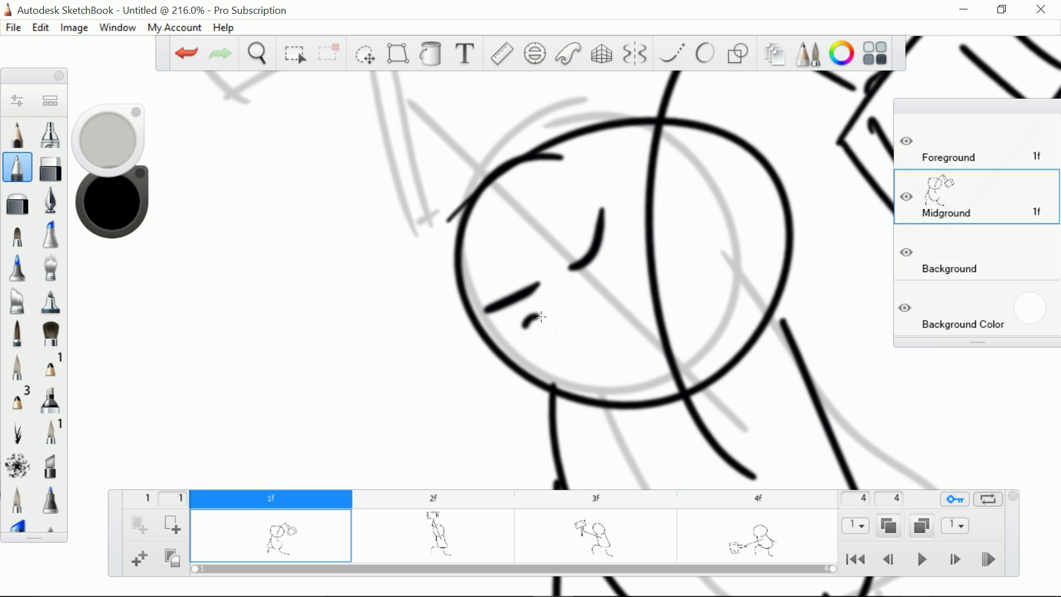
drag(542, 316, 542, 316)
mouse_move(604, 292)
mouse_down()
mouse_move(622, 298)
mouse_move(604, 277)
mouse_up()
click(628, 265)
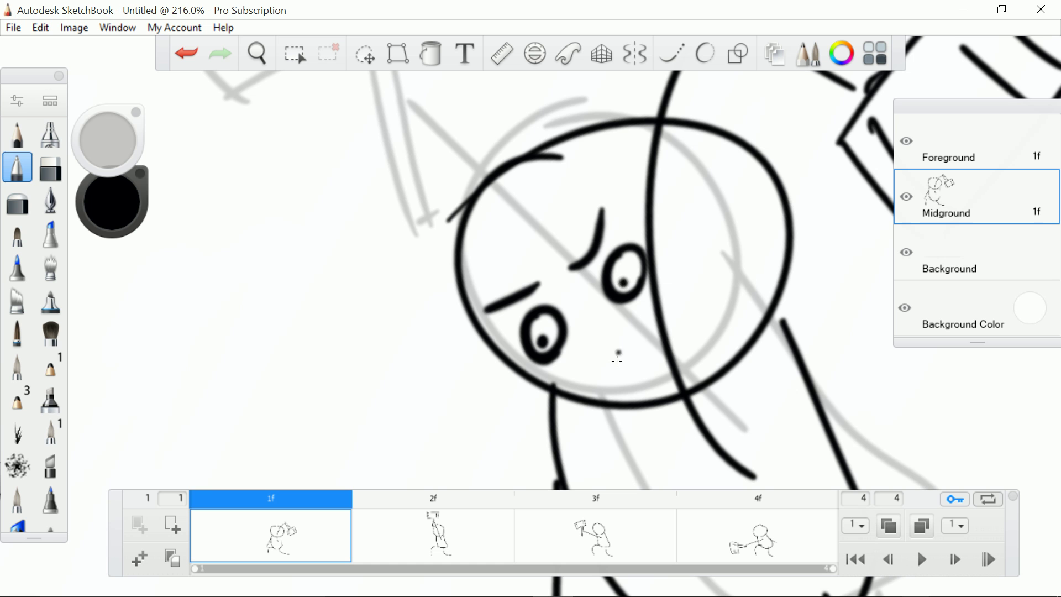
drag(623, 369, 641, 339)
scroll(633, 381, down, 5)
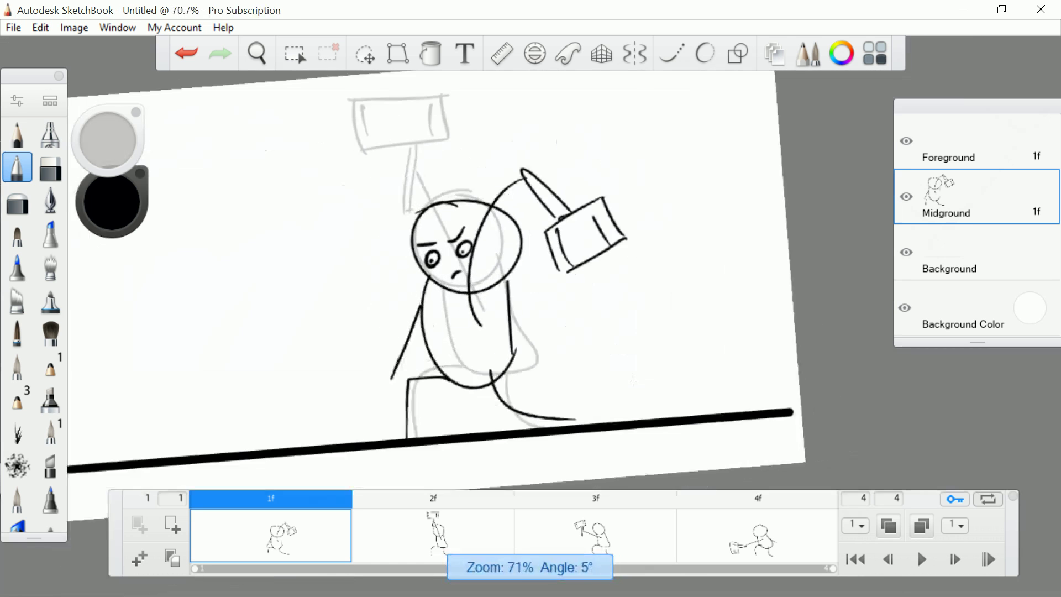
scroll(633, 381, up, 2)
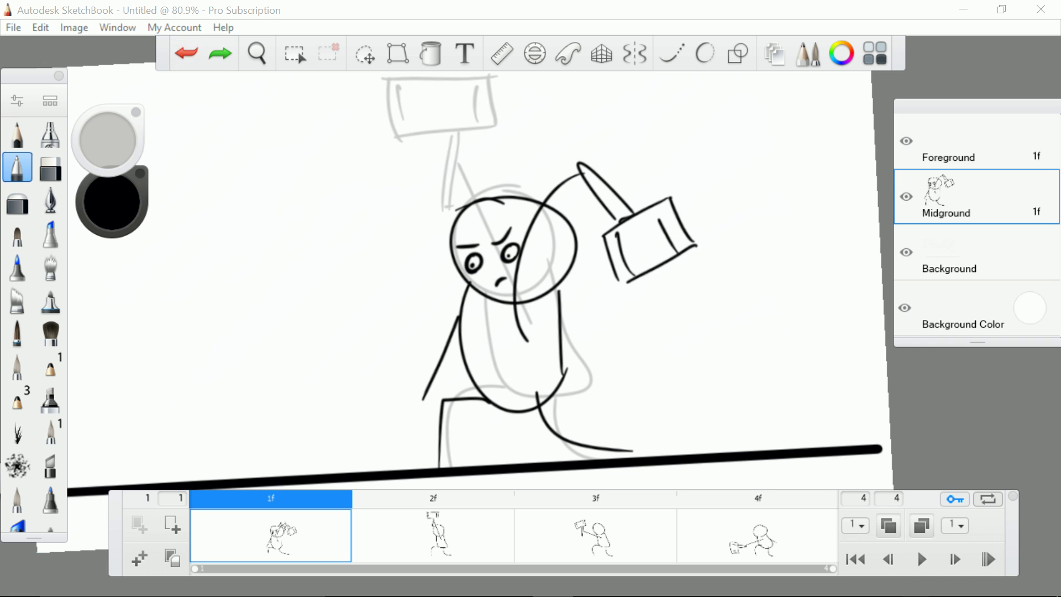
Step through the frames, return to frame 2, and draw curved motion lines trailing behind the raised hammer head
key(period)
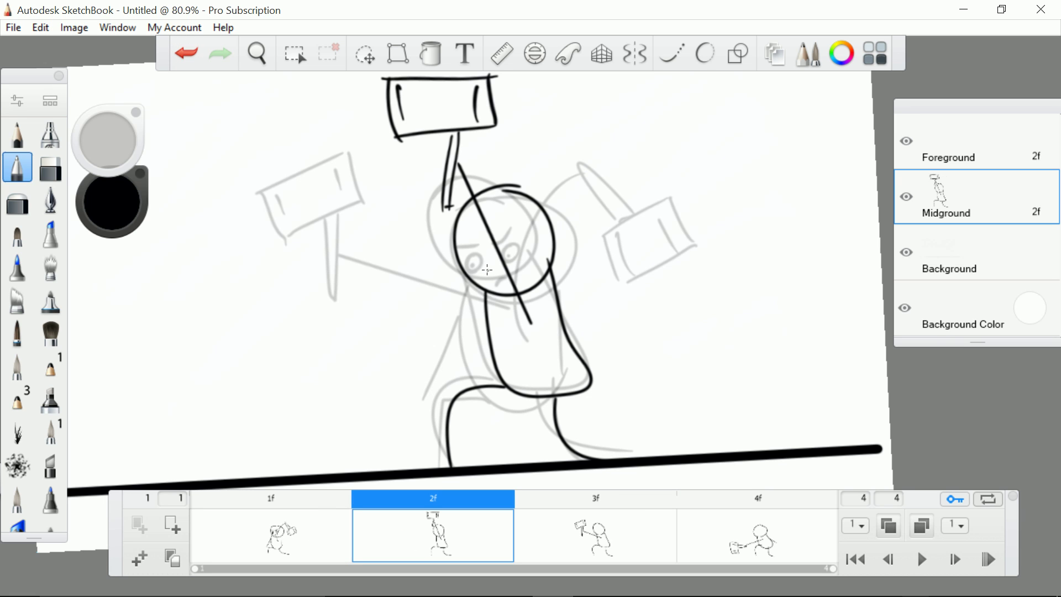
key(period)
key(period)
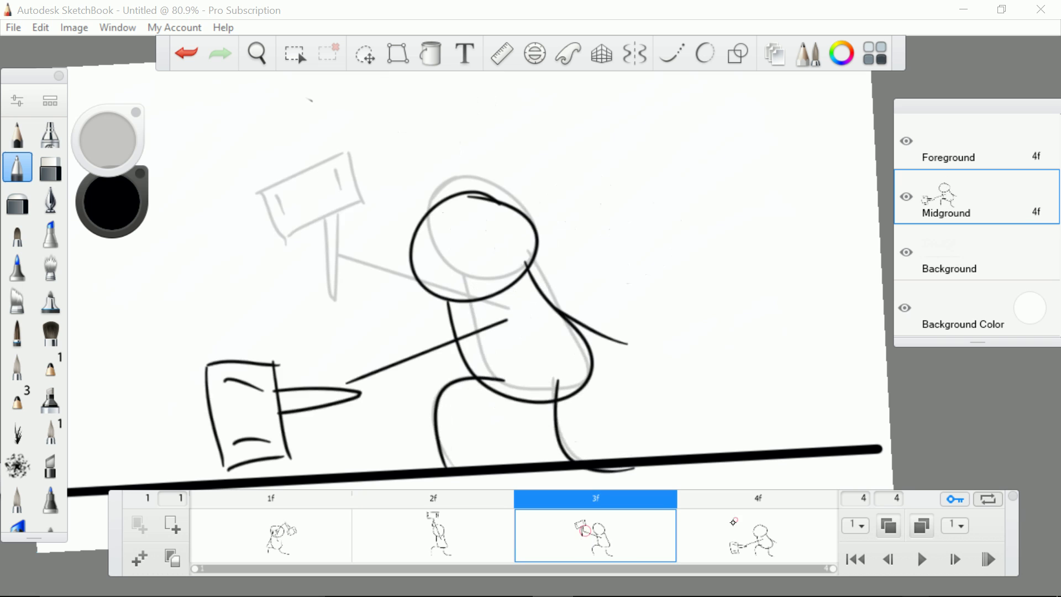
click(443, 544)
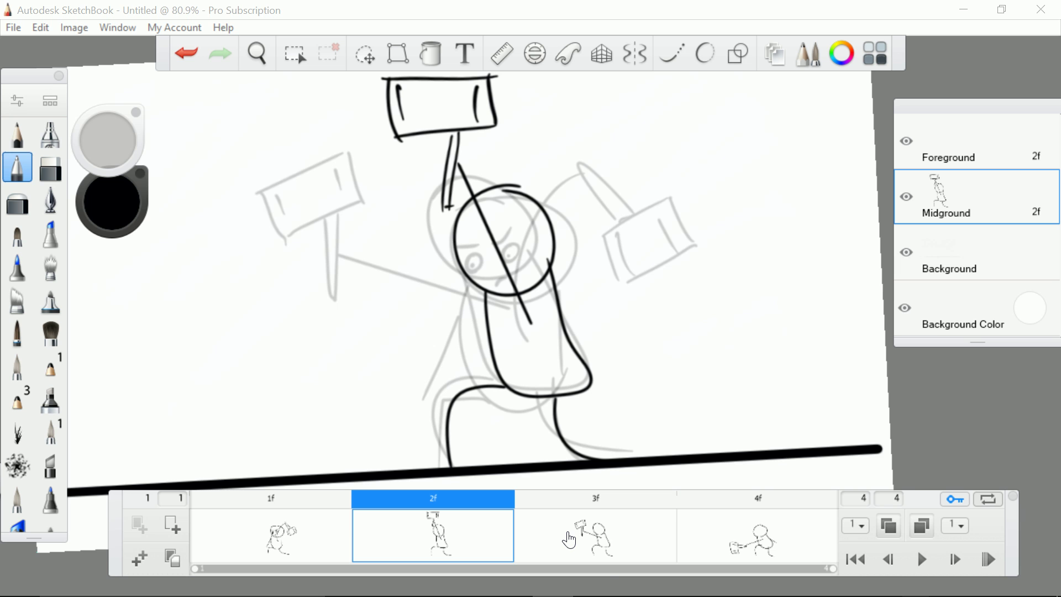
scroll(570, 540, down, 1)
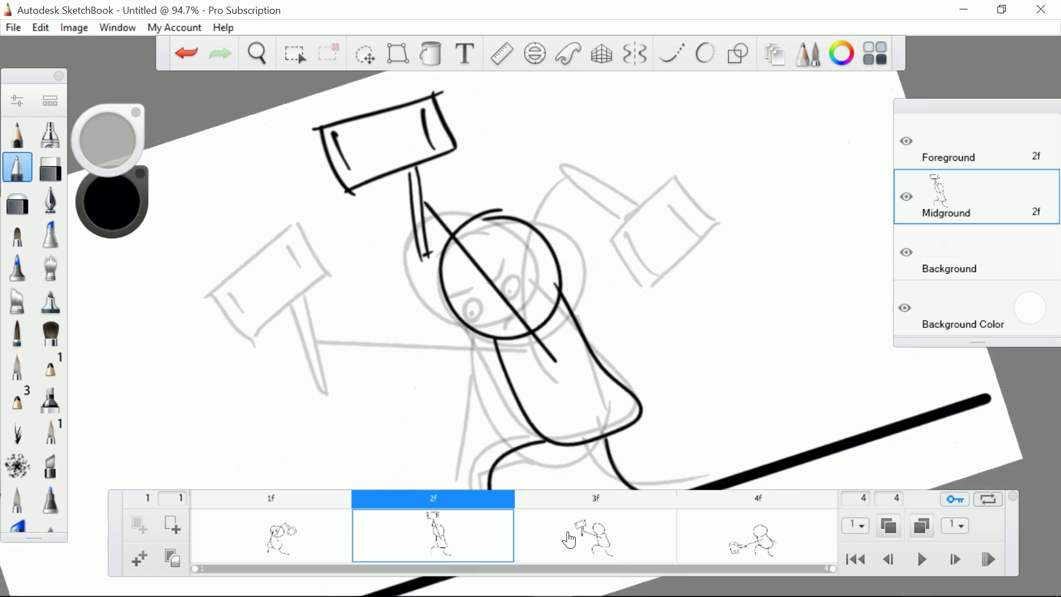
scroll(569, 540, down, 3)
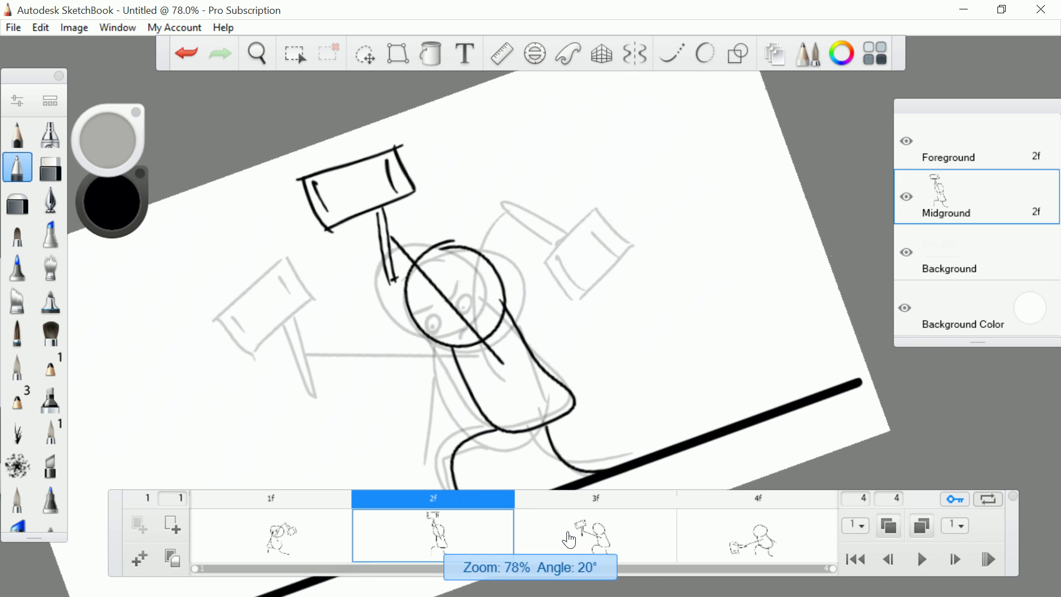
scroll(569, 540, up, 4)
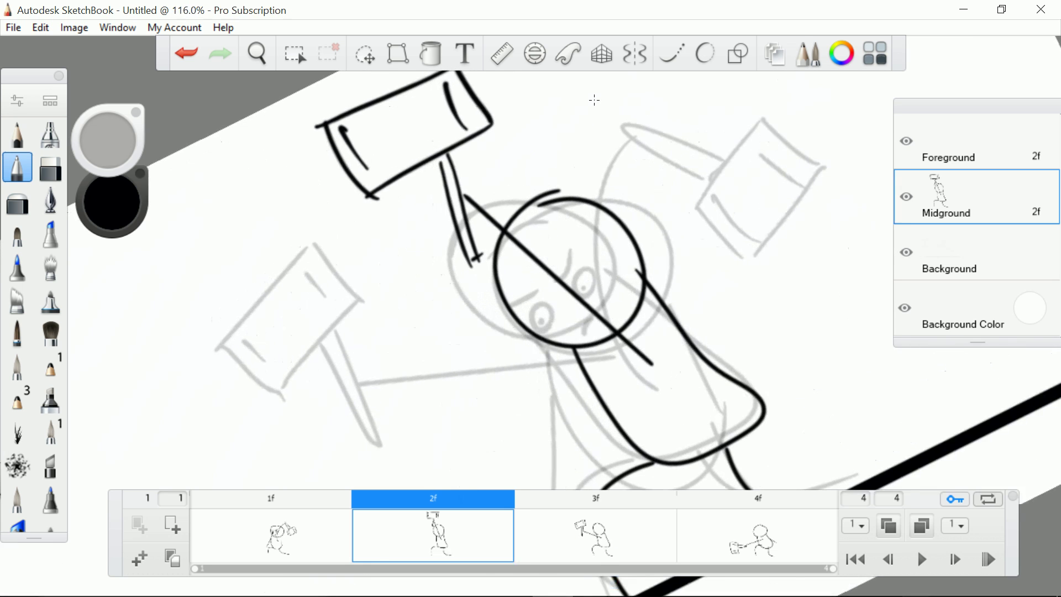
scroll(595, 100, down, 2)
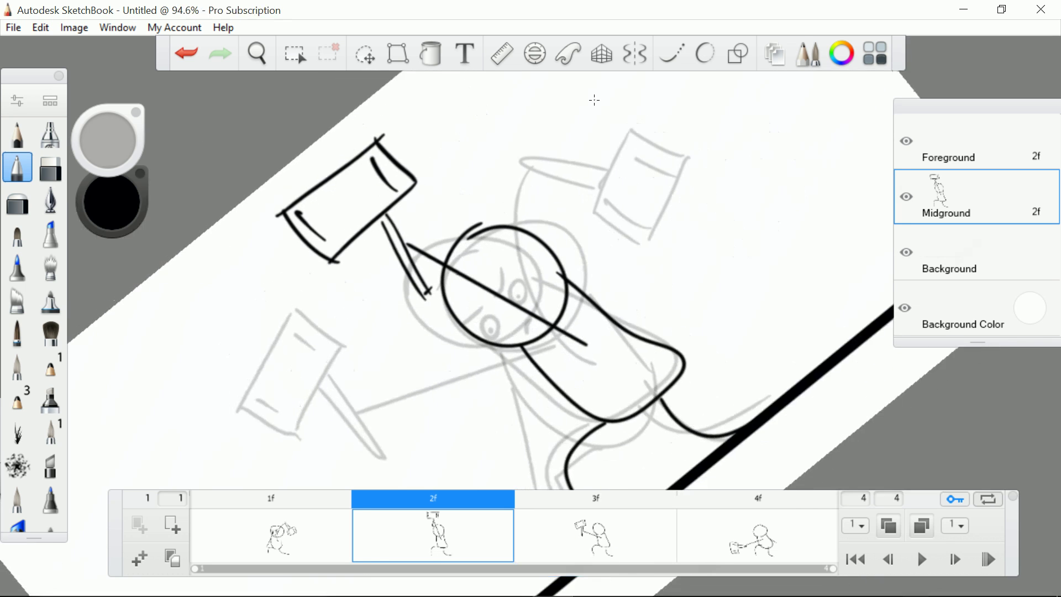
drag(401, 136, 507, 127)
mouse_move(426, 151)
mouse_down()
mouse_move(508, 160)
mouse_move(480, 141)
mouse_up()
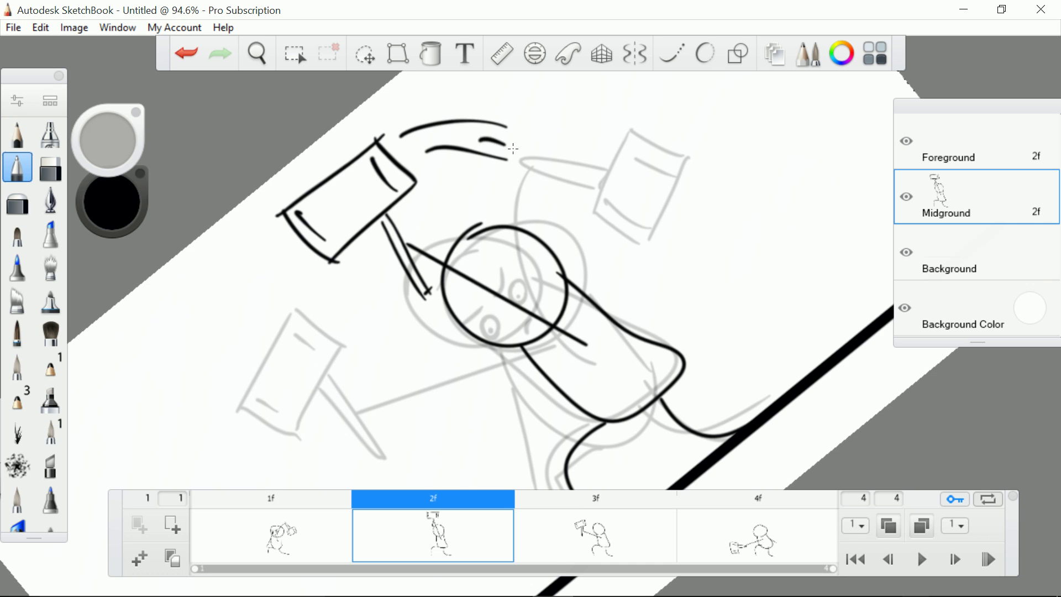
In frame 3, draw curved motion lines above and behind the swinging hammer head
key(period)
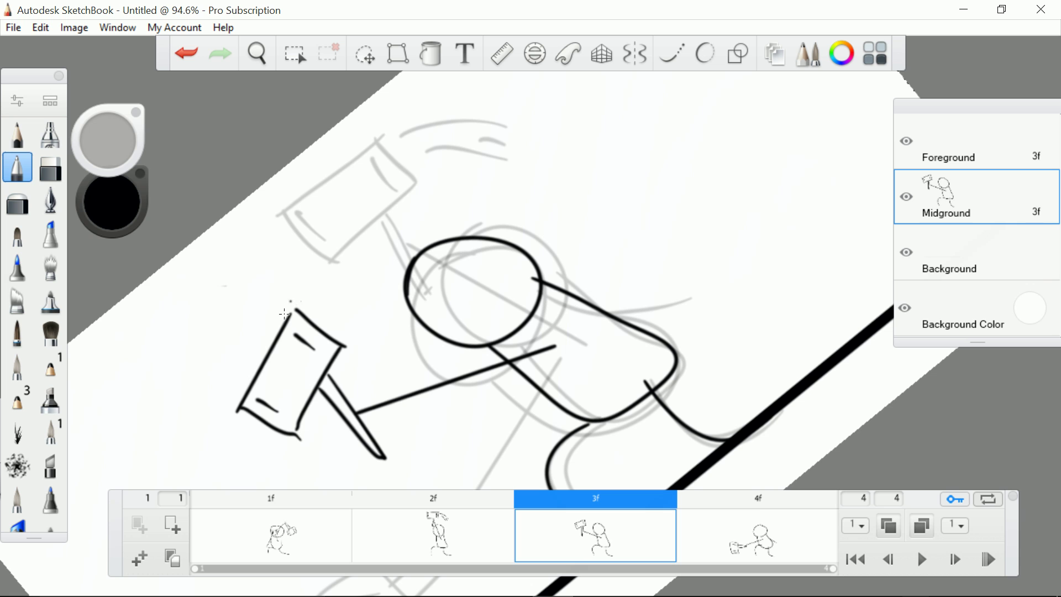
drag(245, 372, 267, 284)
click(364, 196)
mouse_move(338, 242)
mouse_down()
mouse_move(336, 319)
mouse_move(316, 228)
mouse_up()
scroll(323, 215, down, 3)
In frame 4, undo the stray stroke and draw short, steep motion lines above the lowered hammer
key(period)
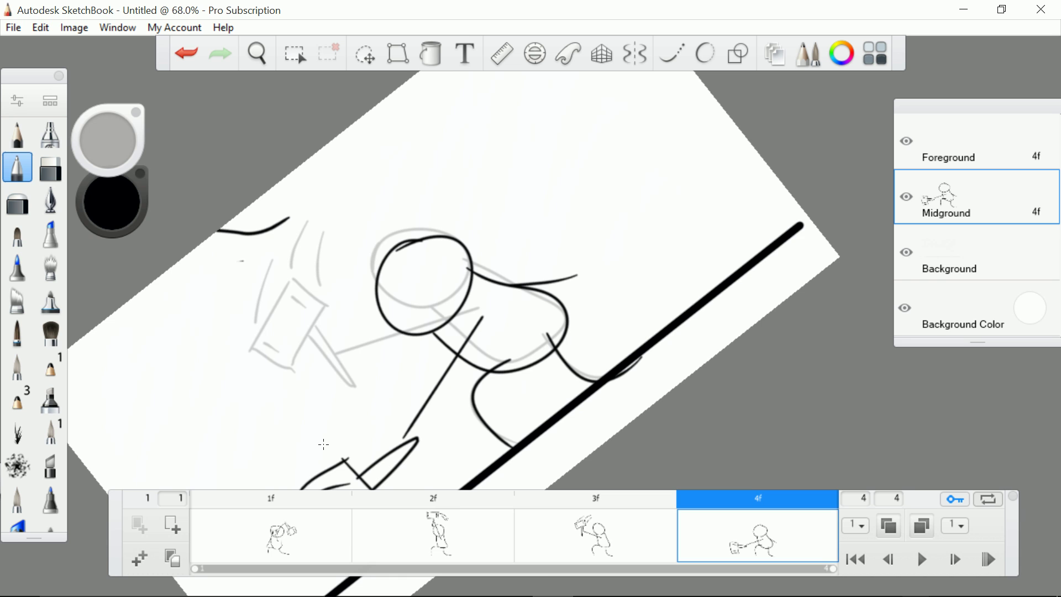
click(186, 53)
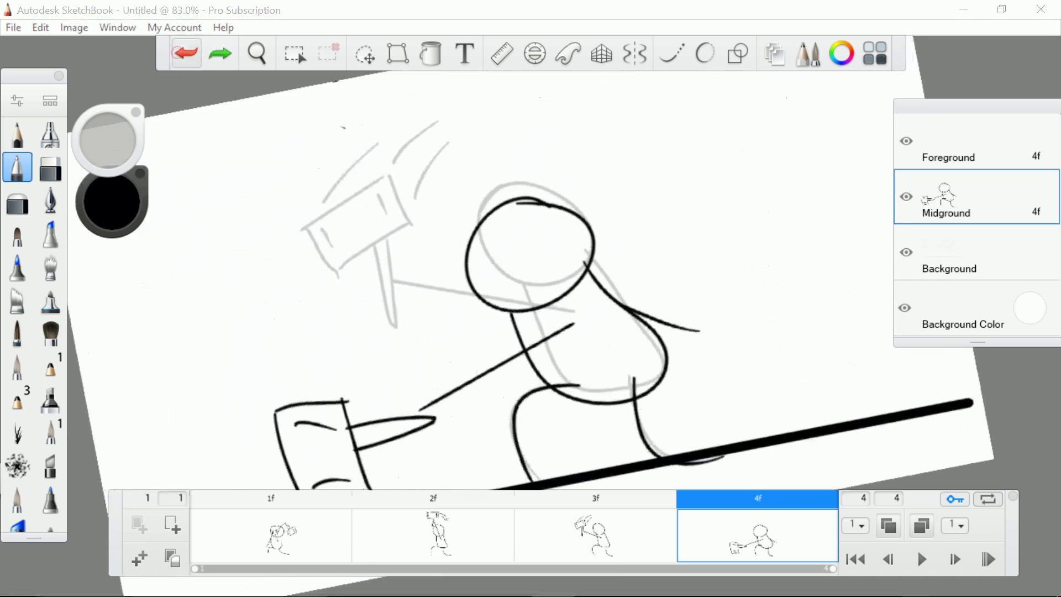
drag(277, 394, 289, 289)
drag(337, 380, 353, 303)
drag(302, 330, 303, 366)
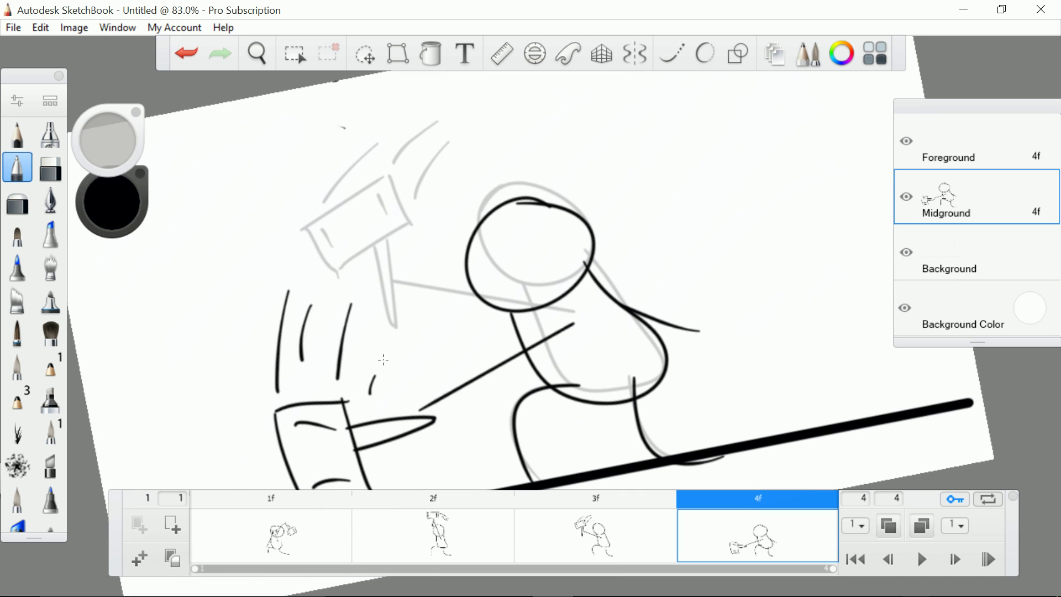
Play back the animation with the motion lines, stop it, and return to frame 1
click(921, 559)
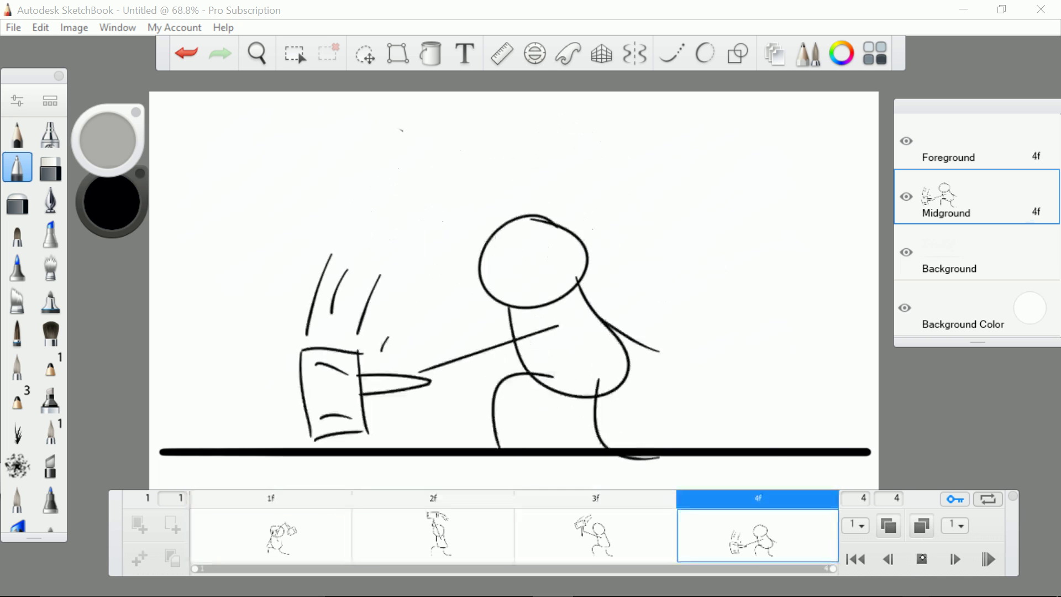
click(921, 560)
click(317, 530)
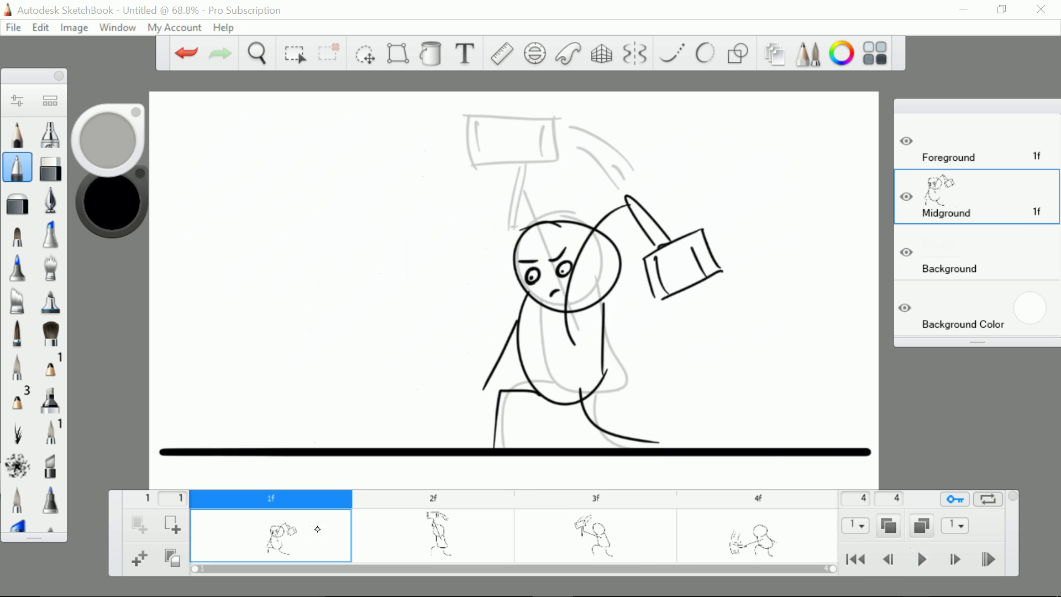
In frame 2, smudge the trailing edge of the raised hammer head and its adjoining motion lines into a blur
click(51, 267)
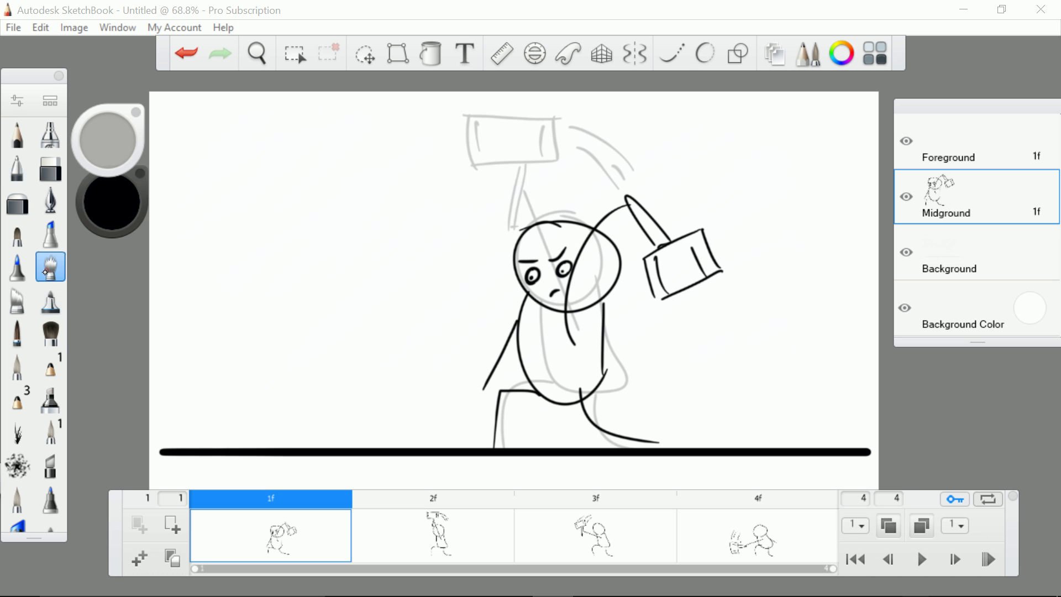
click(434, 541)
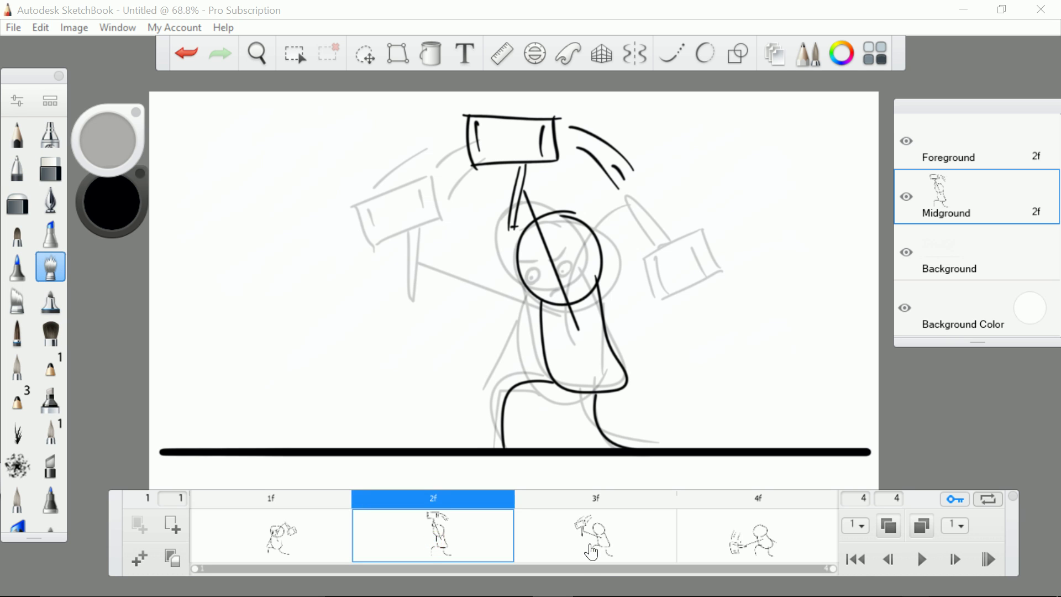
scroll(583, 559, up, 2)
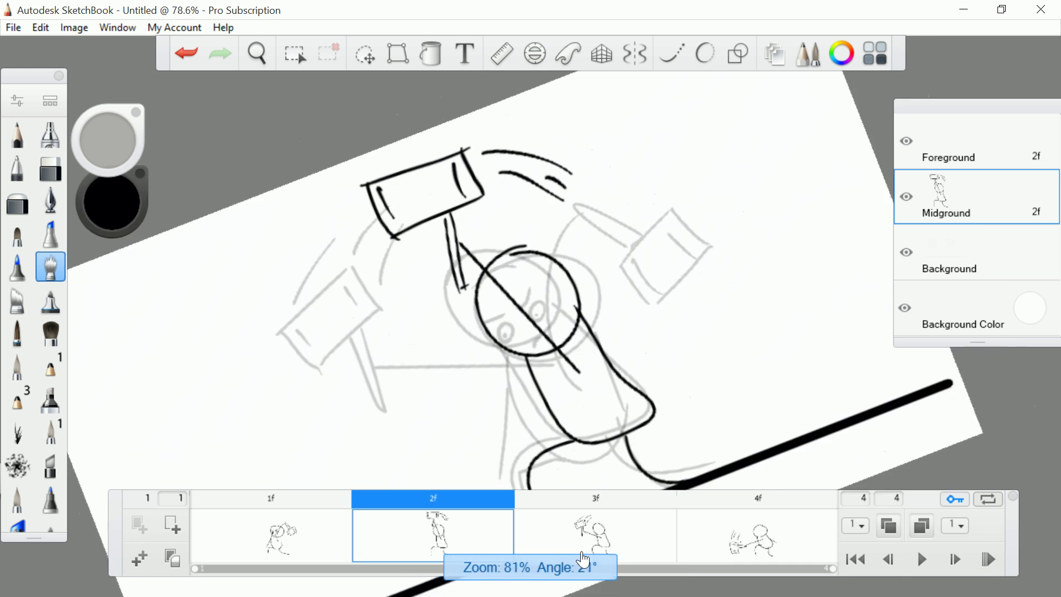
drag(585, 560, 454, 224)
drag(105, 139, 118, 139)
mouse_move(449, 214)
mouse_down()
mouse_move(481, 177)
mouse_move(409, 191)
mouse_move(393, 223)
mouse_move(410, 244)
mouse_move(475, 194)
mouse_move(503, 196)
mouse_move(487, 167)
mouse_move(467, 175)
mouse_move(501, 168)
mouse_up()
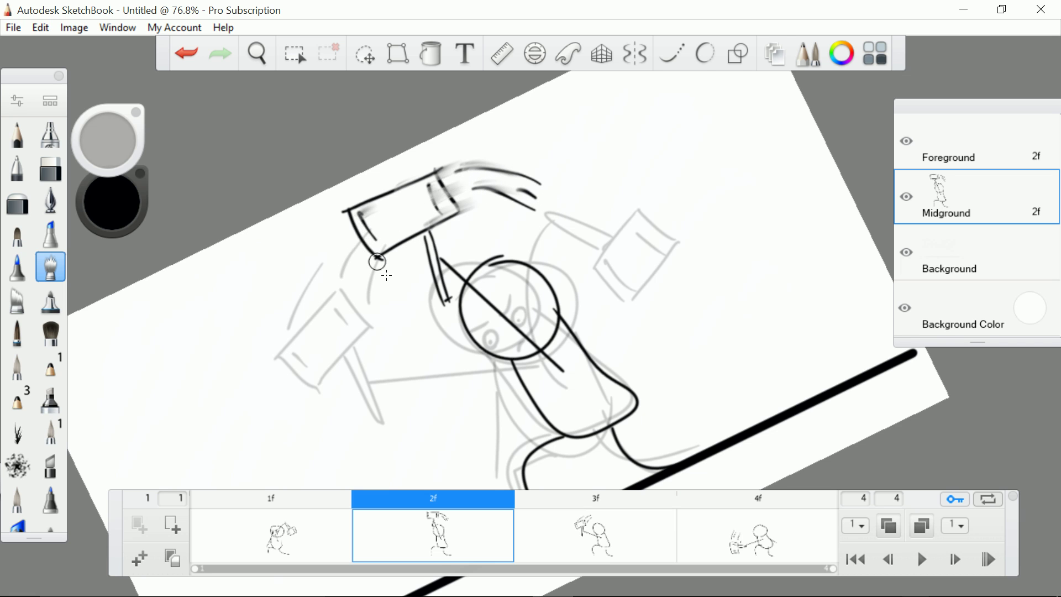
Smudge the hammer head's trailing edge into its motion lines in frames 3 and 4
click(568, 539)
mouse_move(297, 353)
mouse_down()
mouse_move(317, 330)
mouse_move(325, 350)
mouse_move(387, 247)
mouse_move(296, 333)
mouse_move(343, 250)
mouse_up()
click(683, 558)
mouse_move(684, 559)
mouse_down()
mouse_move(314, 364)
mouse_move(354, 344)
mouse_move(324, 343)
mouse_move(364, 315)
mouse_up()
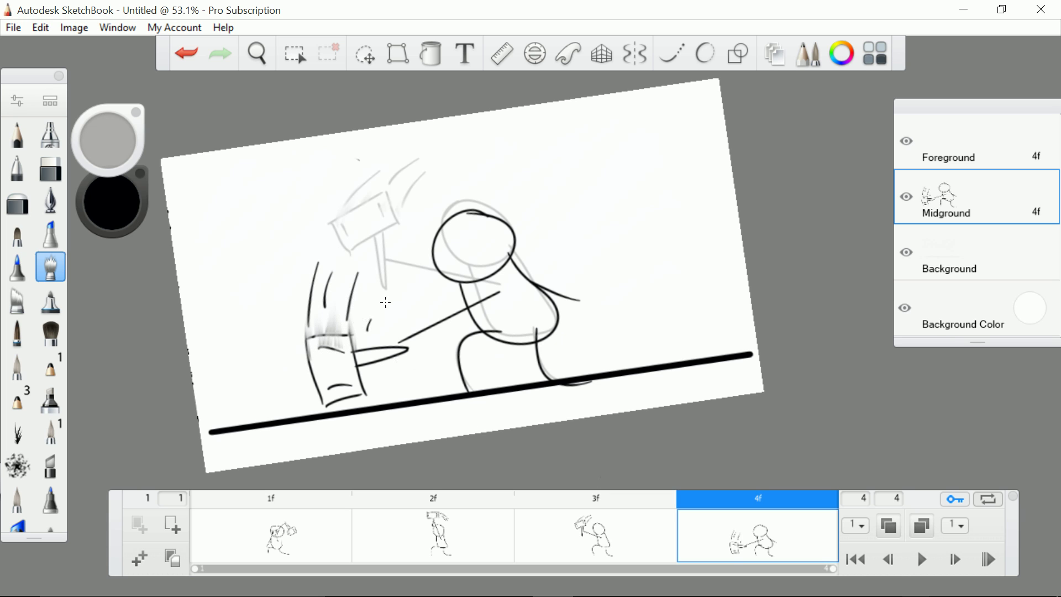
Fade the hammer's motion lines with the soft eraser in frames 4, 3 and 2
click(18, 202)
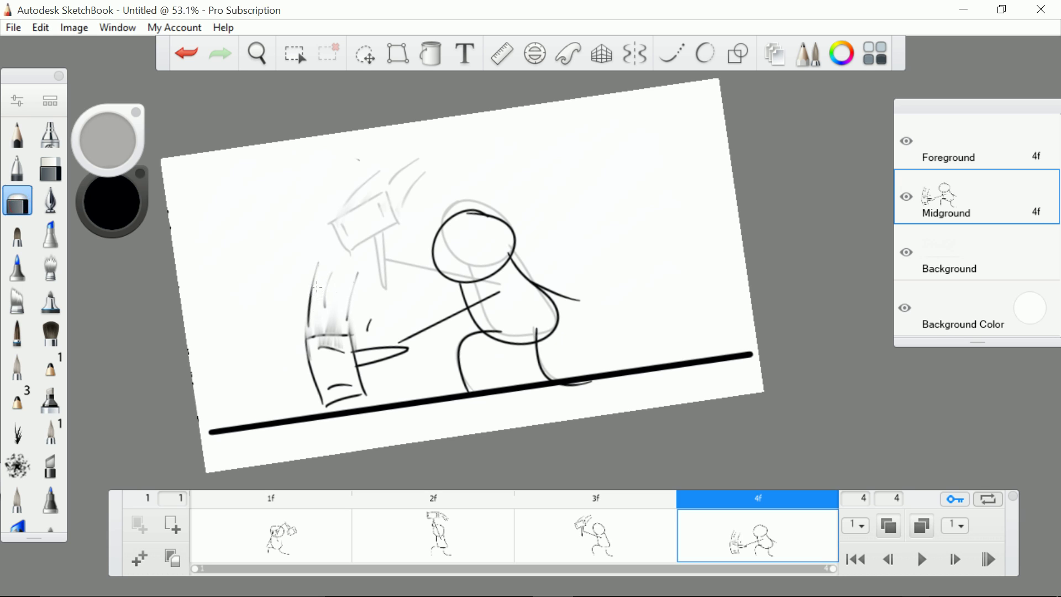
click(525, 536)
mouse_move(370, 182)
mouse_down()
mouse_move(353, 199)
mouse_move(420, 236)
mouse_move(431, 199)
mouse_move(401, 197)
mouse_up()
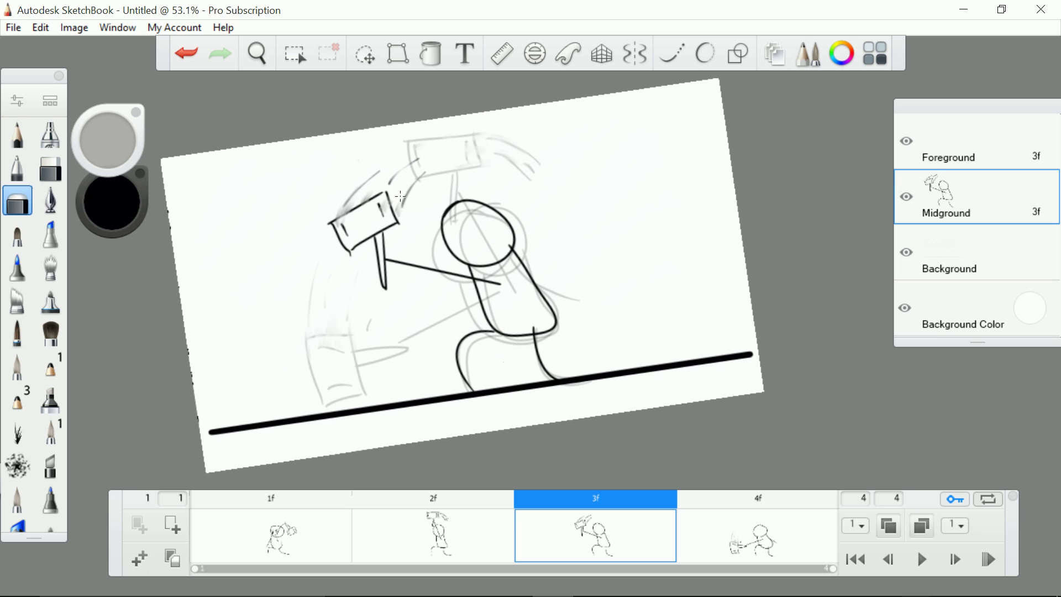
key(comma)
mouse_move(514, 155)
mouse_down()
mouse_move(529, 165)
mouse_move(501, 156)
mouse_up()
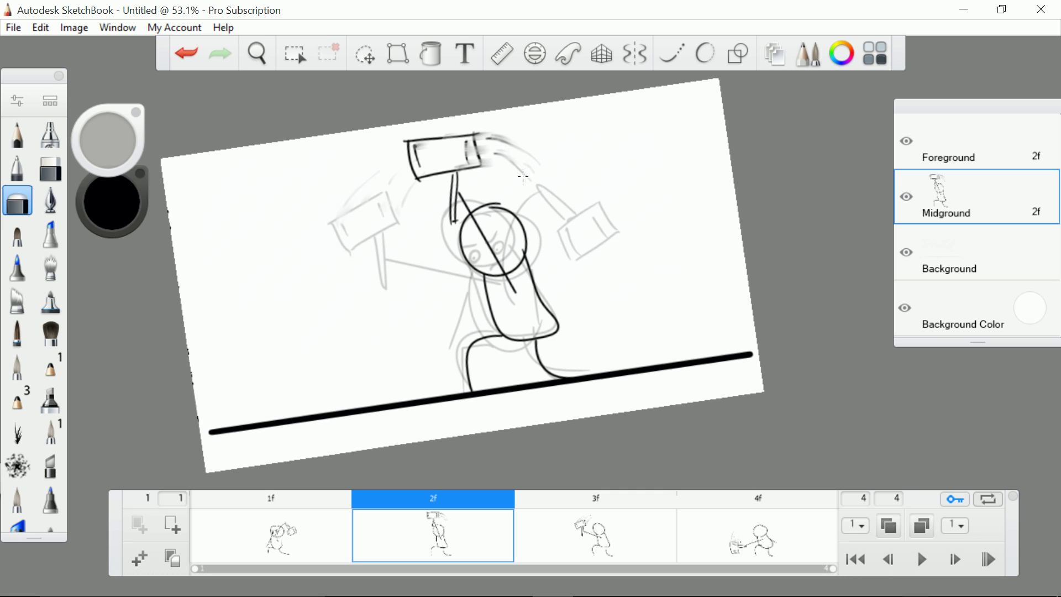
Play back the animation twice to check the blurred hammer swing, and straighten the canvas view
click(921, 560)
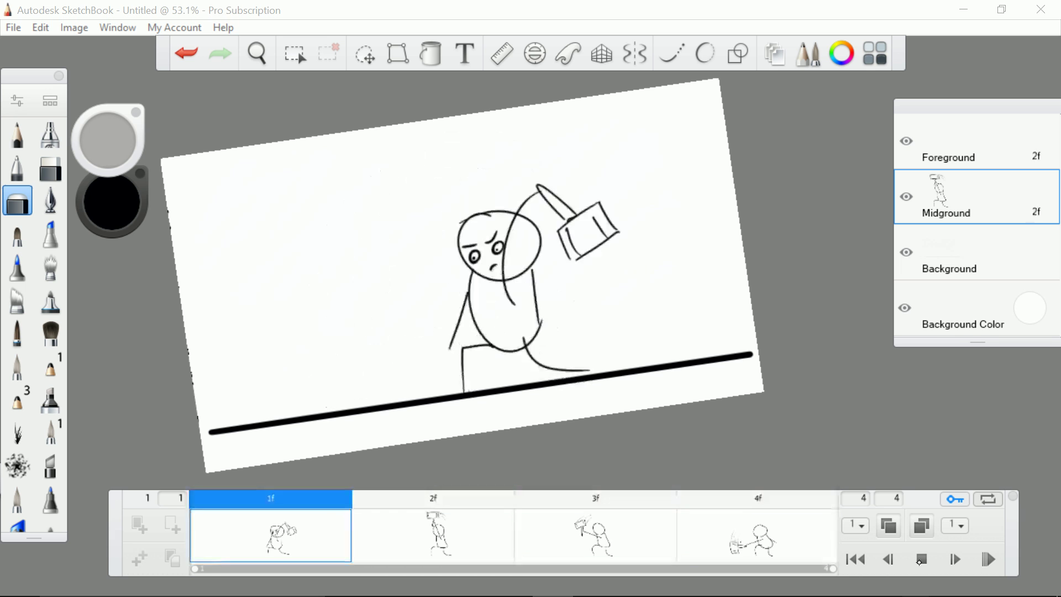
click(921, 559)
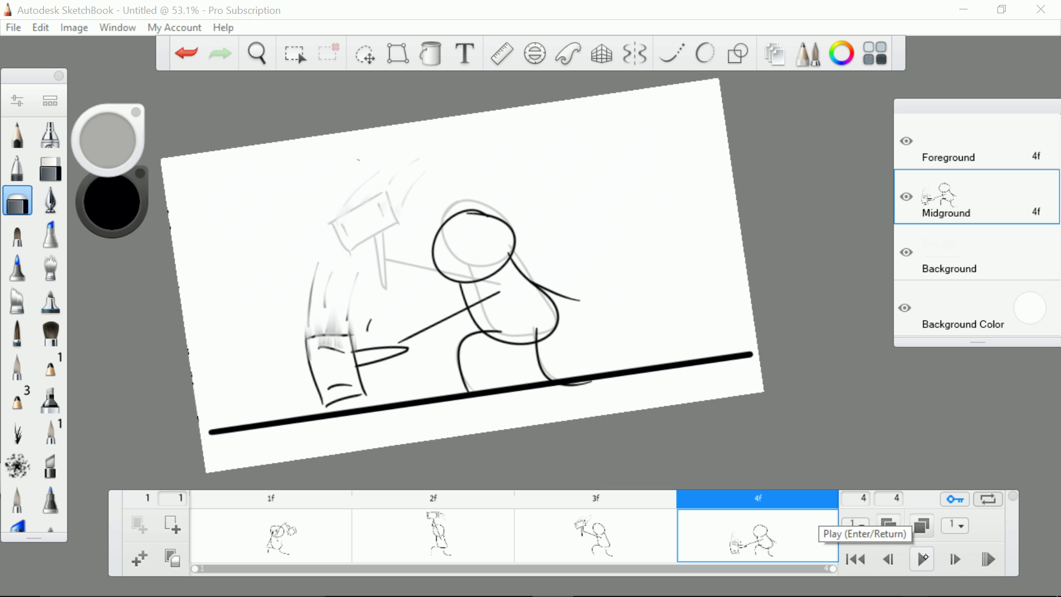
click(922, 560)
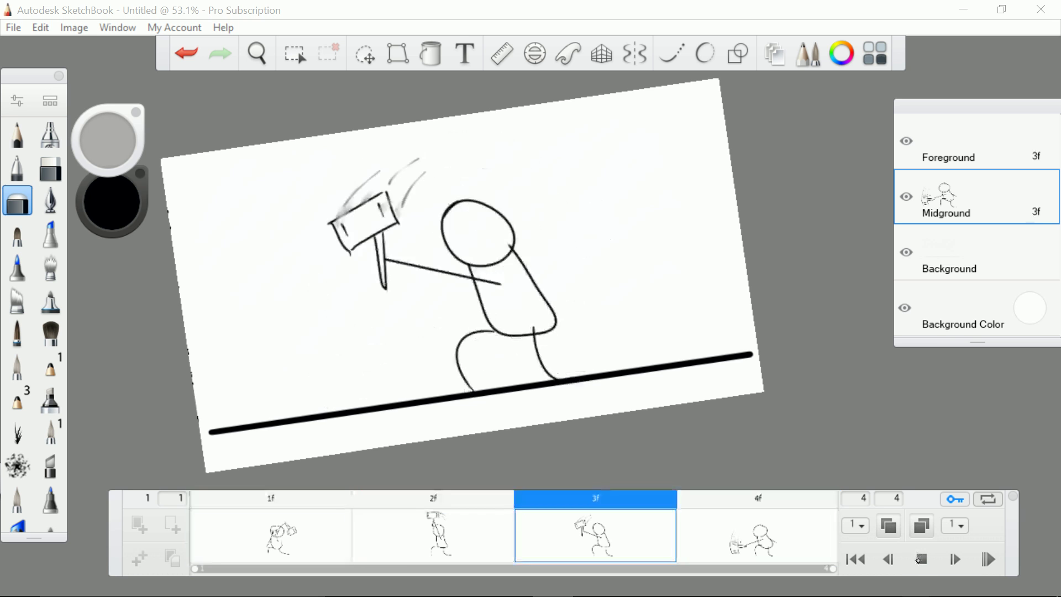
click(920, 558)
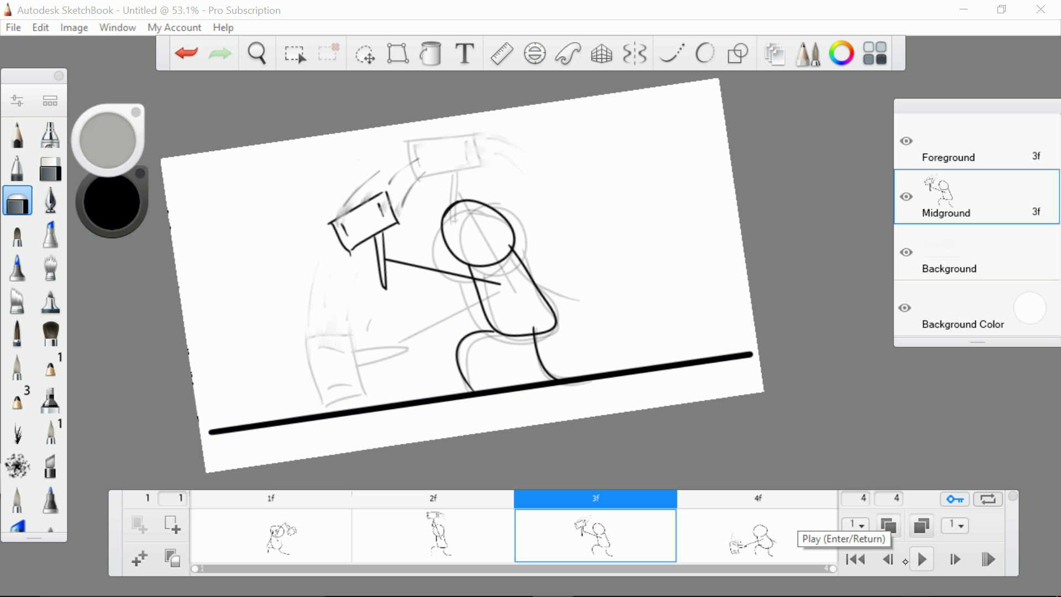
key(Home)
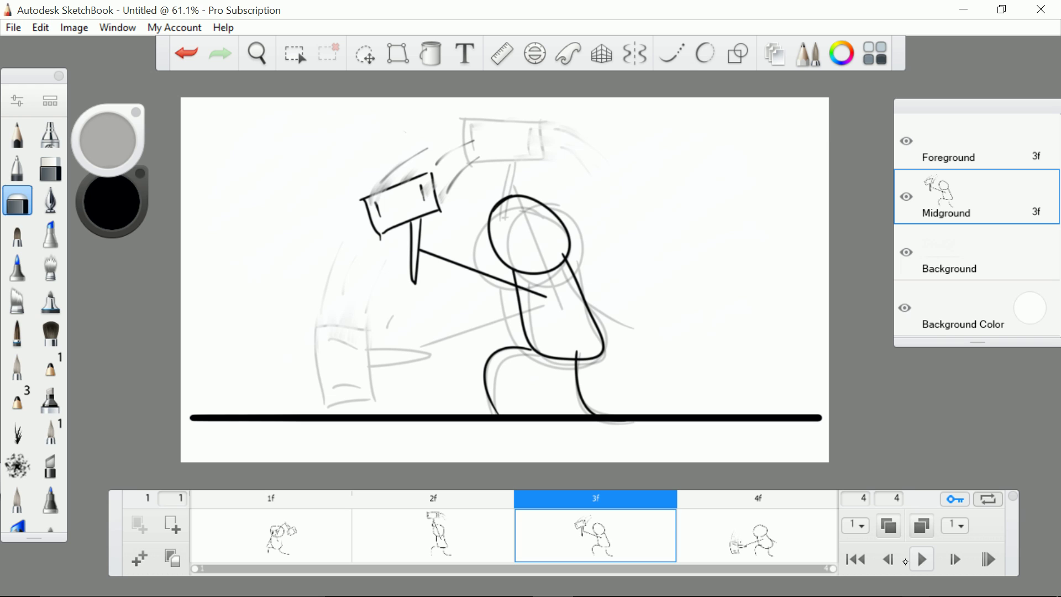
In frame 1, paint a thick blue stroke down the character's torso with the inking pen
click(303, 529)
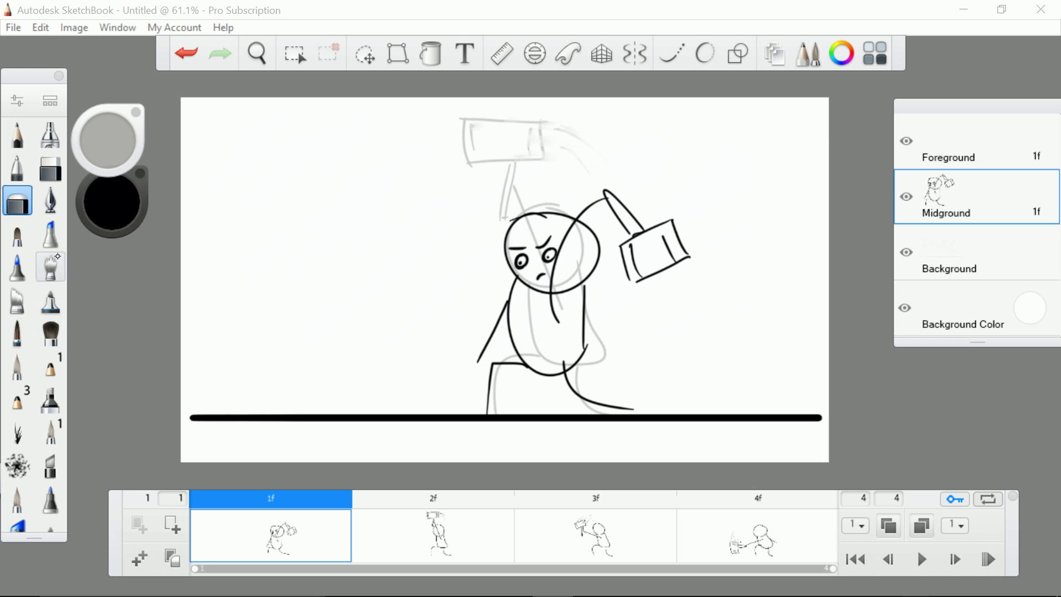
click(48, 200)
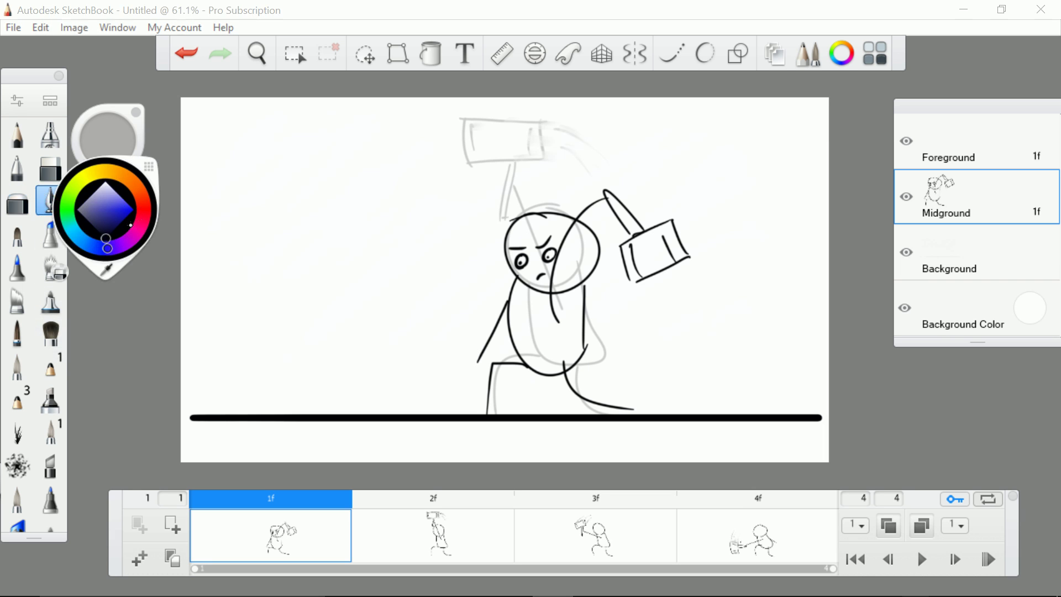
click(125, 212)
scroll(519, 321, down, 1)
scroll(519, 321, up, 4)
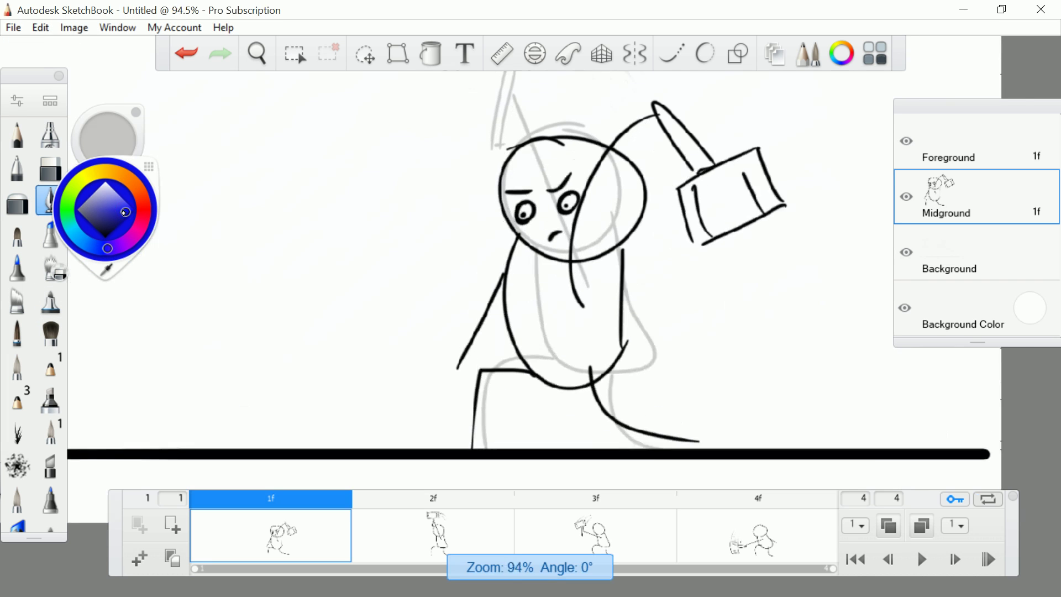
click(520, 325)
mouse_move(522, 322)
mouse_down()
mouse_move(509, 285)
mouse_move(531, 354)
mouse_move(550, 376)
mouse_up()
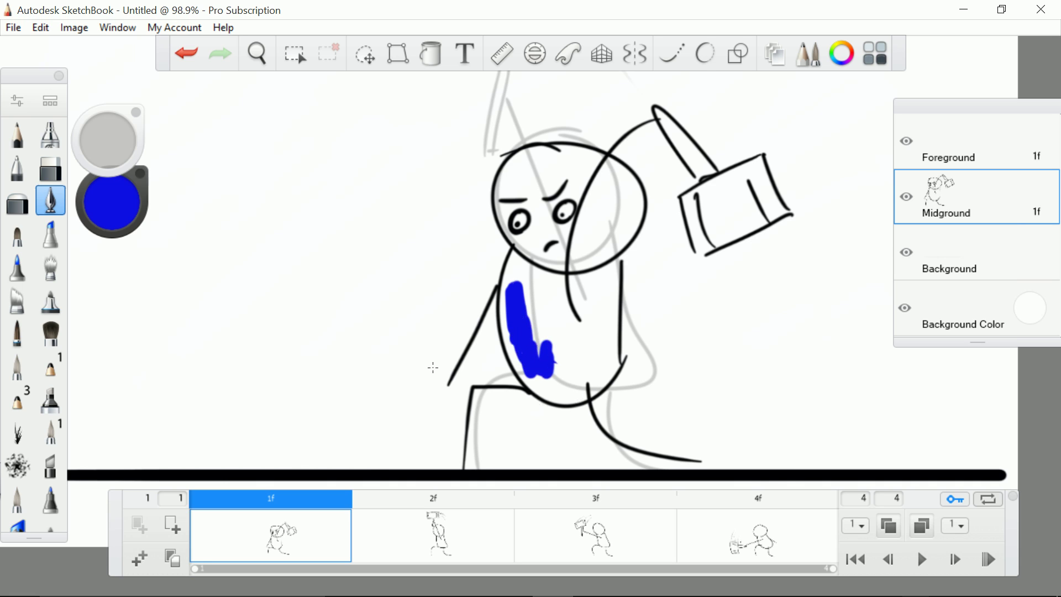
Switch to black and, in frame 1, thicken the lowered arm with a second thin outline and draw round hands on both arms
drag(82, 215, 82, 260)
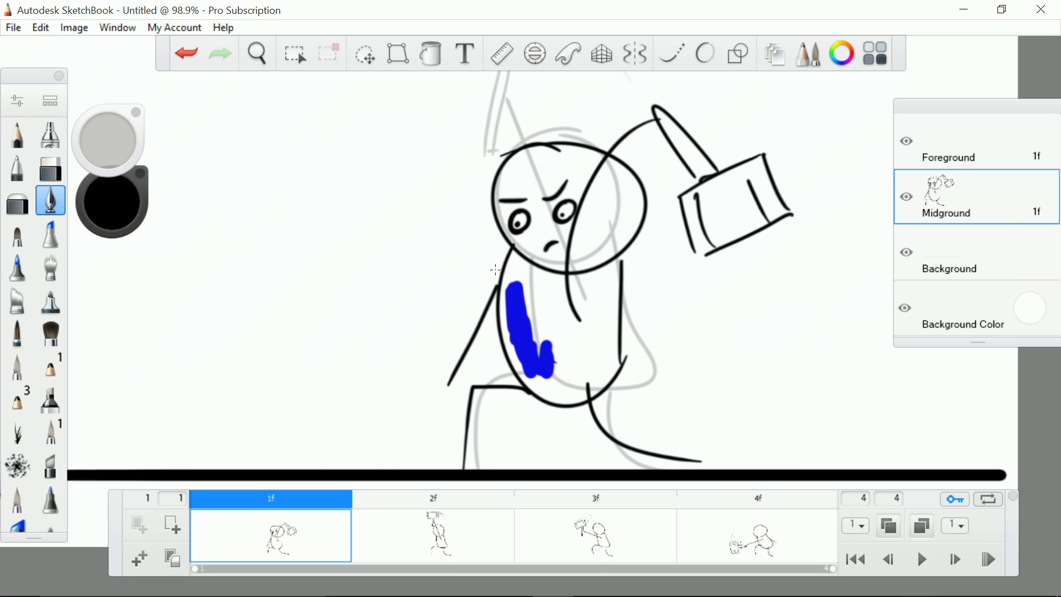
drag(501, 258, 459, 340)
key(ctrl+z)
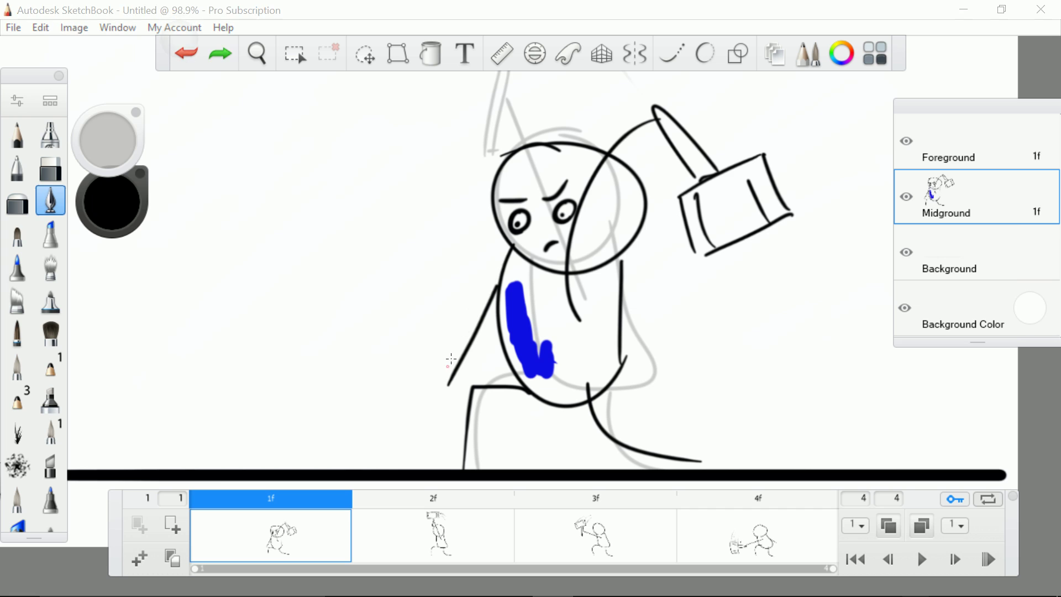
click(17, 167)
mouse_move(504, 257)
mouse_down()
mouse_move(423, 404)
mouse_move(437, 358)
mouse_up()
mouse_move(652, 133)
mouse_down()
mouse_move(668, 102)
mouse_move(653, 135)
mouse_up()
In frame 2, draw a round hand on the hammer handle and a second line along the raised arm
key(period)
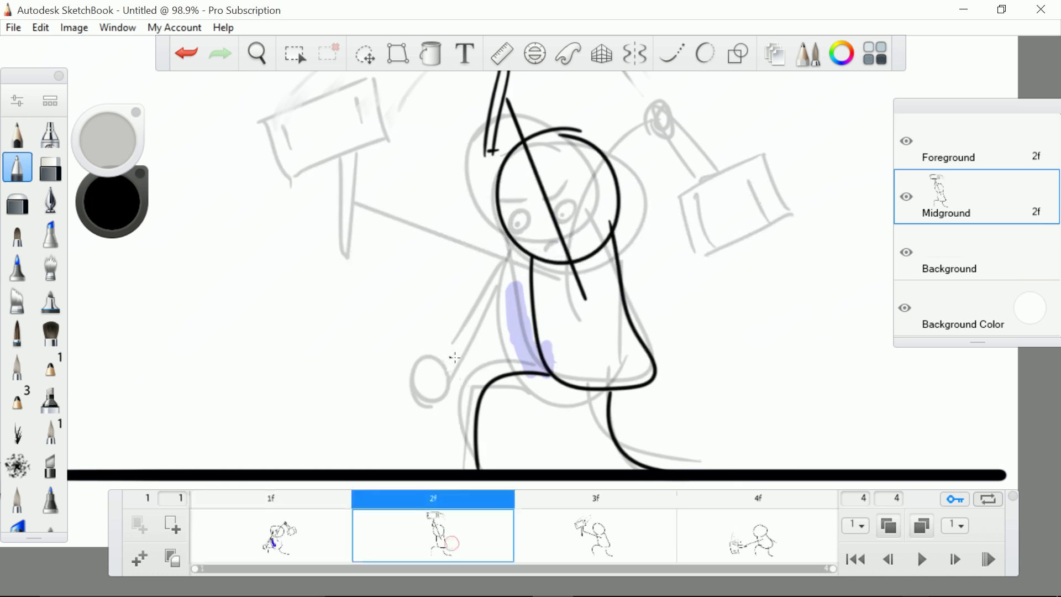
scroll(652, 243, down, 2)
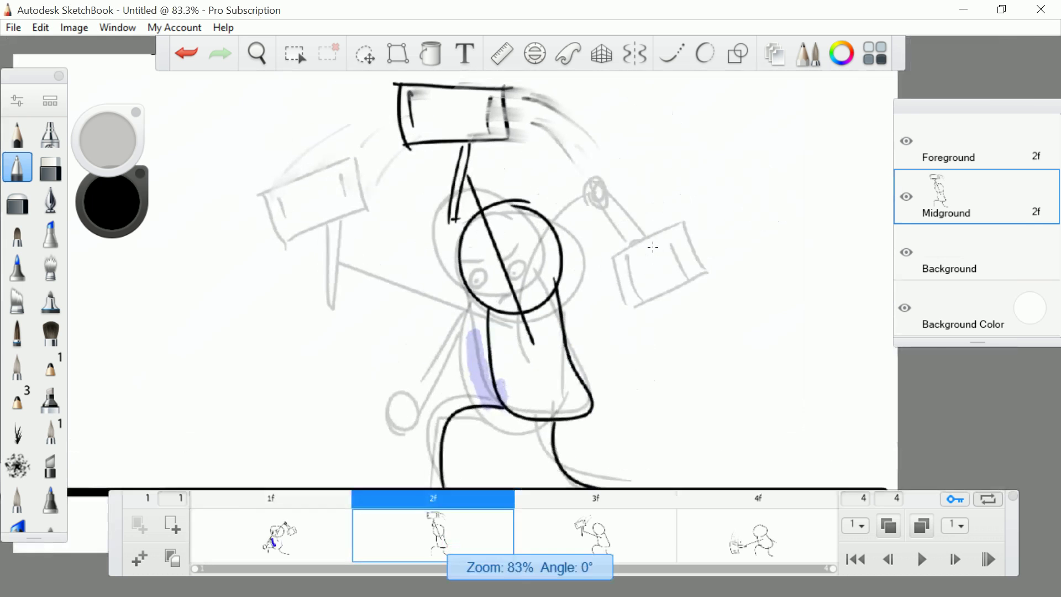
mouse_move(477, 162)
mouse_down()
mouse_move(482, 181)
mouse_move(465, 194)
mouse_move(533, 366)
mouse_up()
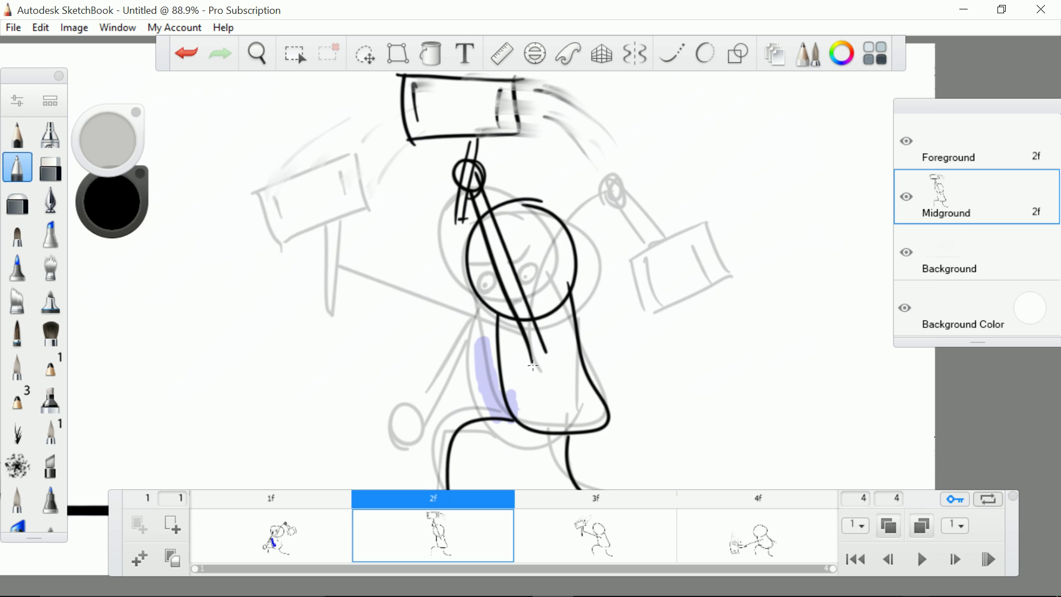
Play back the animation with the added arm and hand details, and stop it on frame 4
click(922, 560)
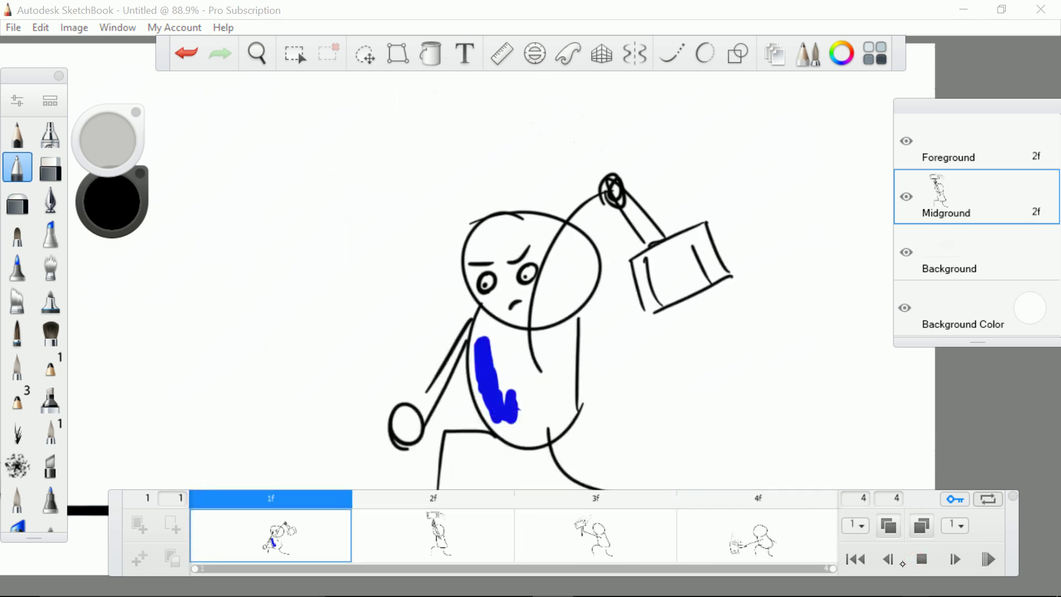
click(915, 557)
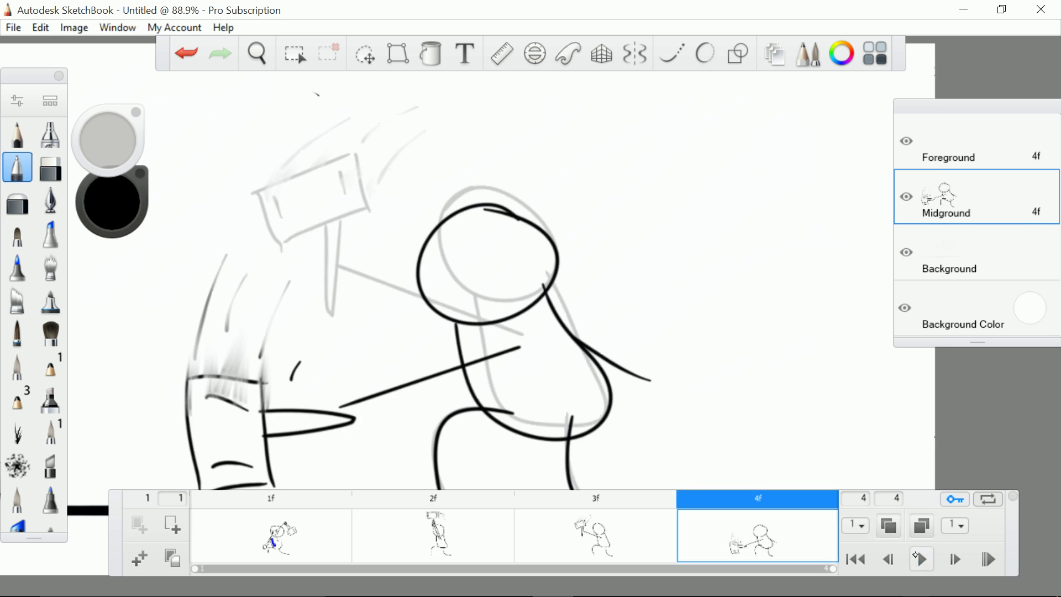
scroll(531, 310, down, 2)
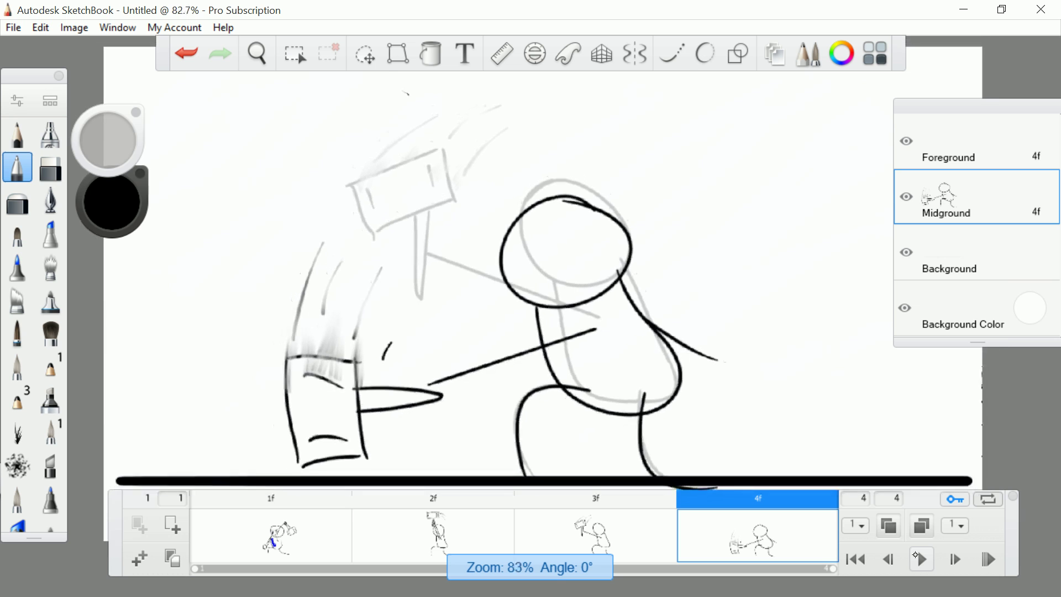
scroll(531, 309, down, 1)
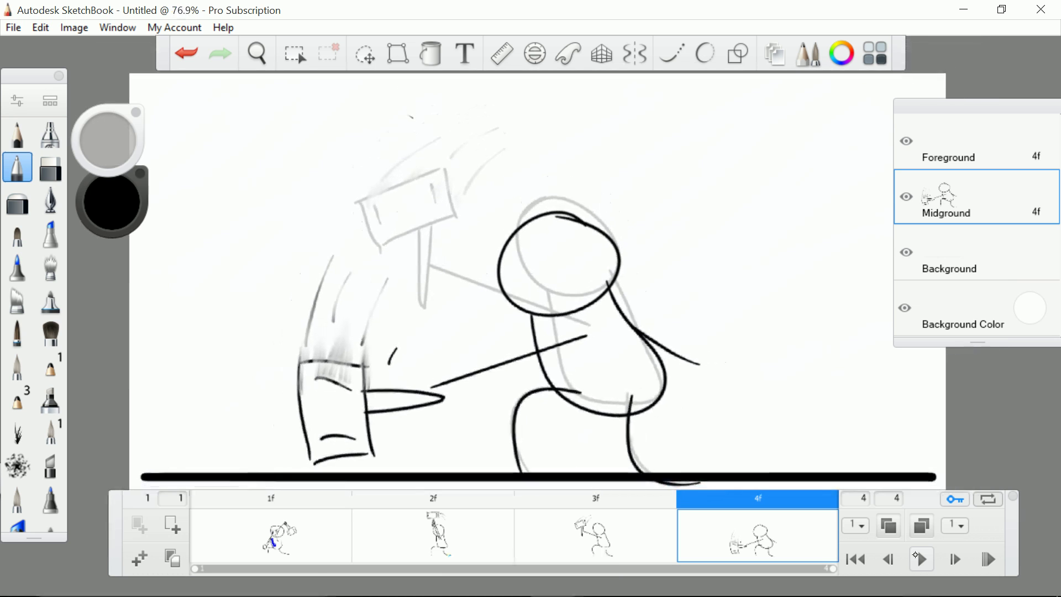